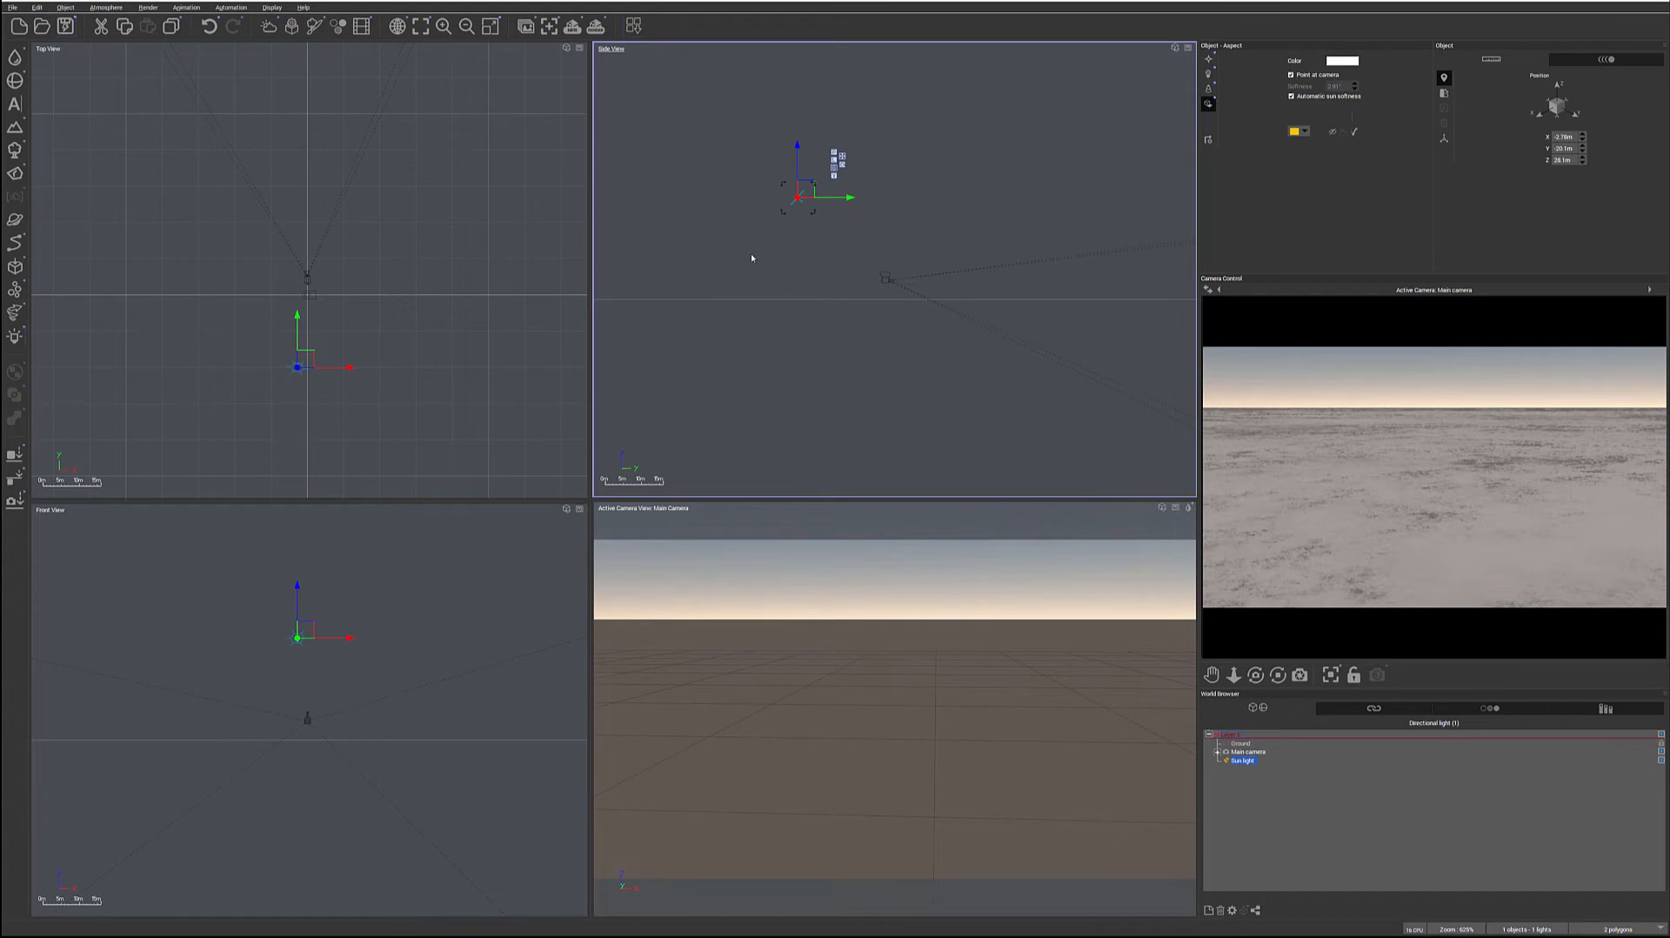
Enlarge the textures.com browser window over the scene and show the PBR Materials category
left_click_drag(1357, 286, 659, 71)
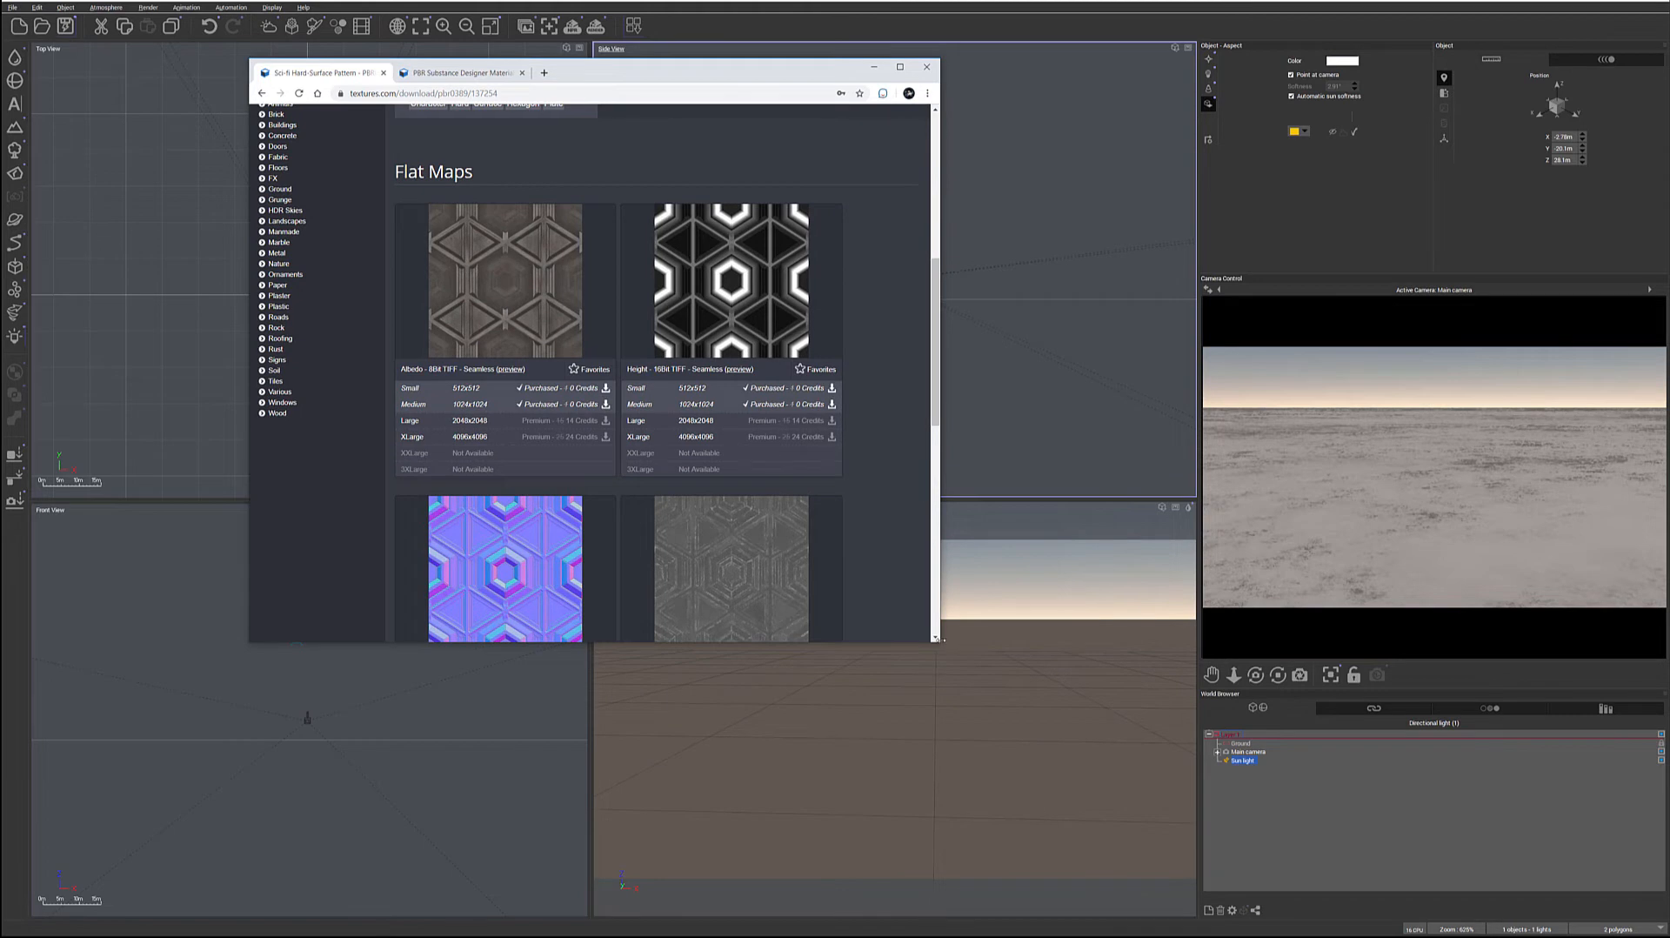
left_click_drag(942, 644, 1483, 825)
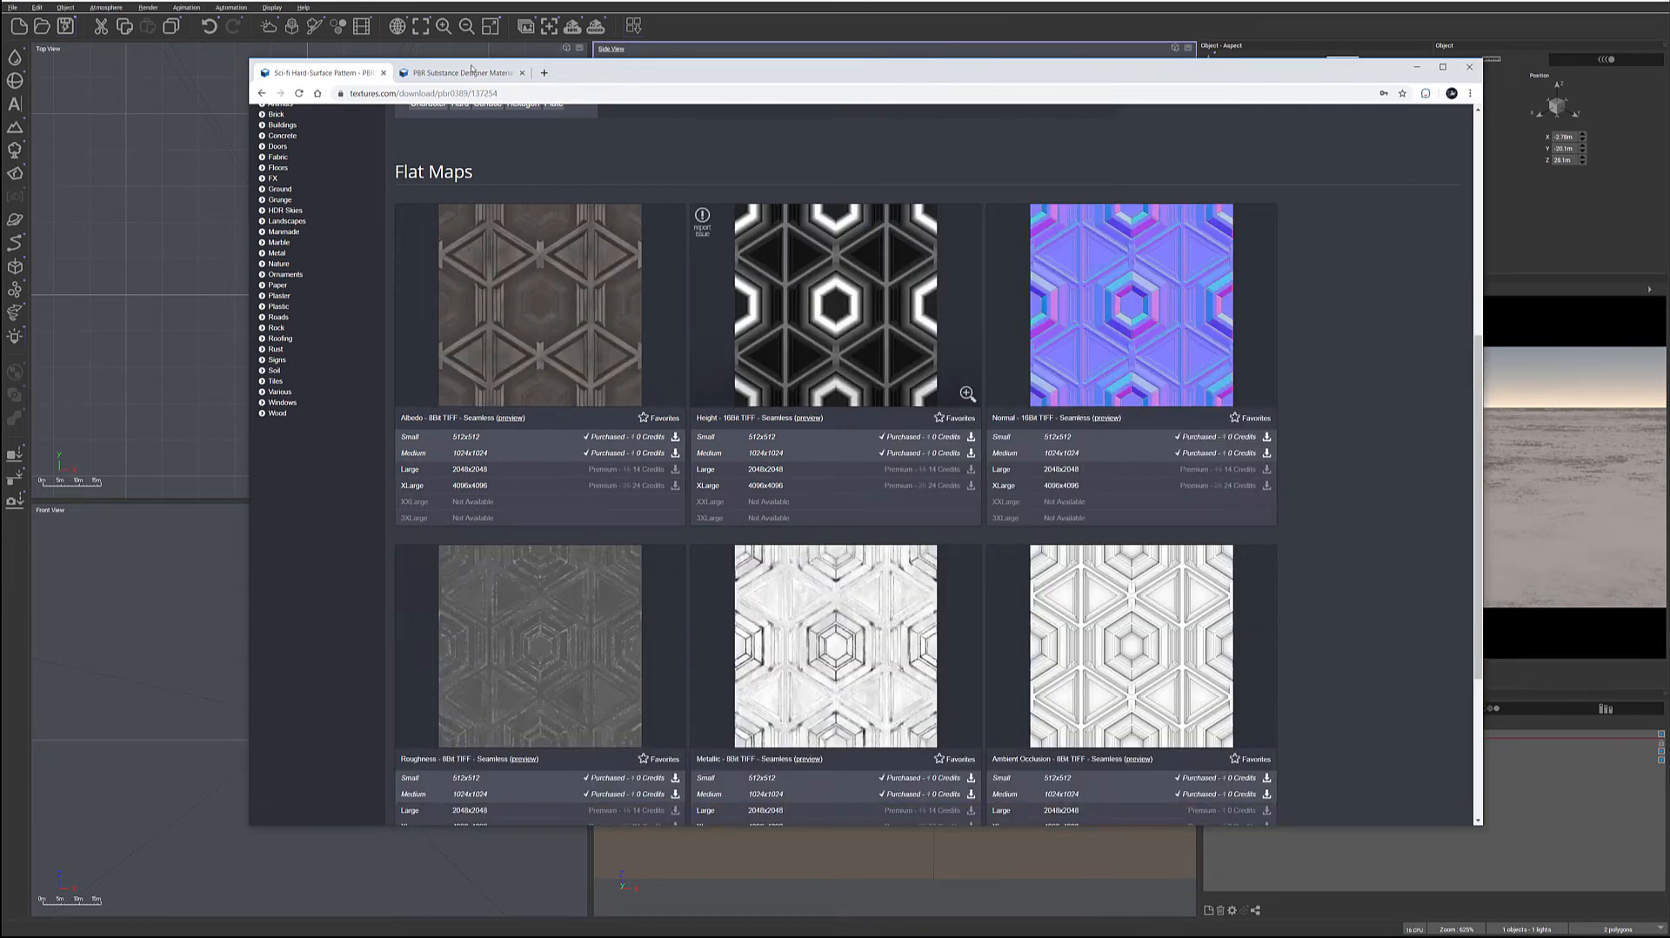
left_click(461, 72)
left_click_drag(706, 70, 644, 53)
scroll(649, 415, "up", 15)
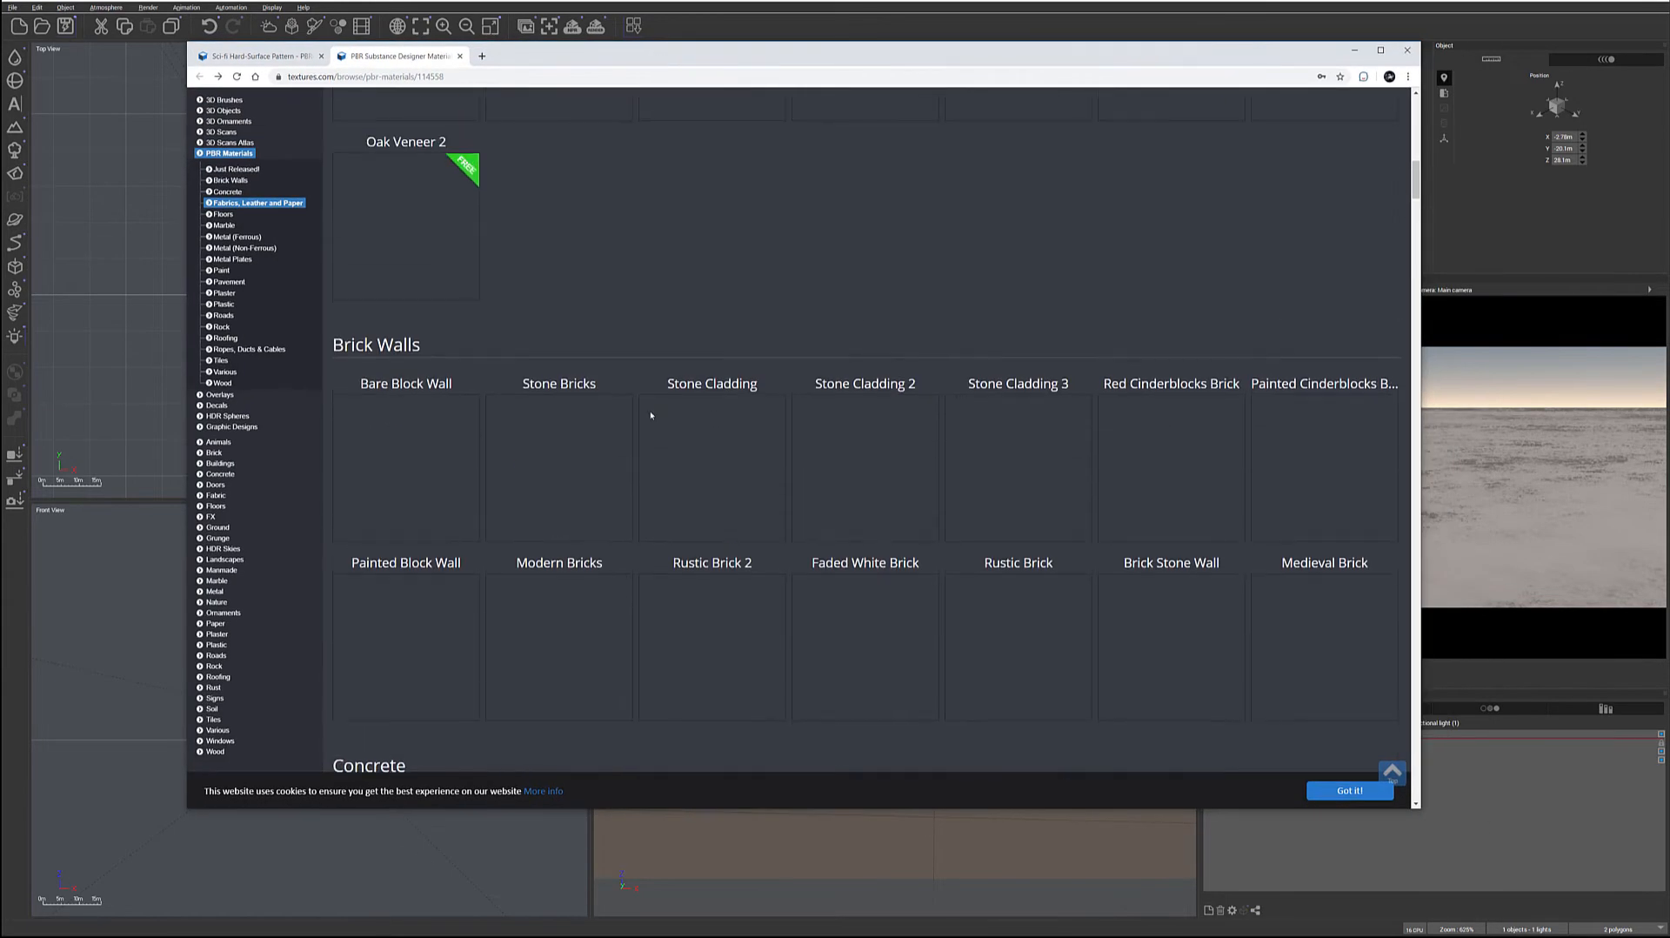
left_click(656, 410)
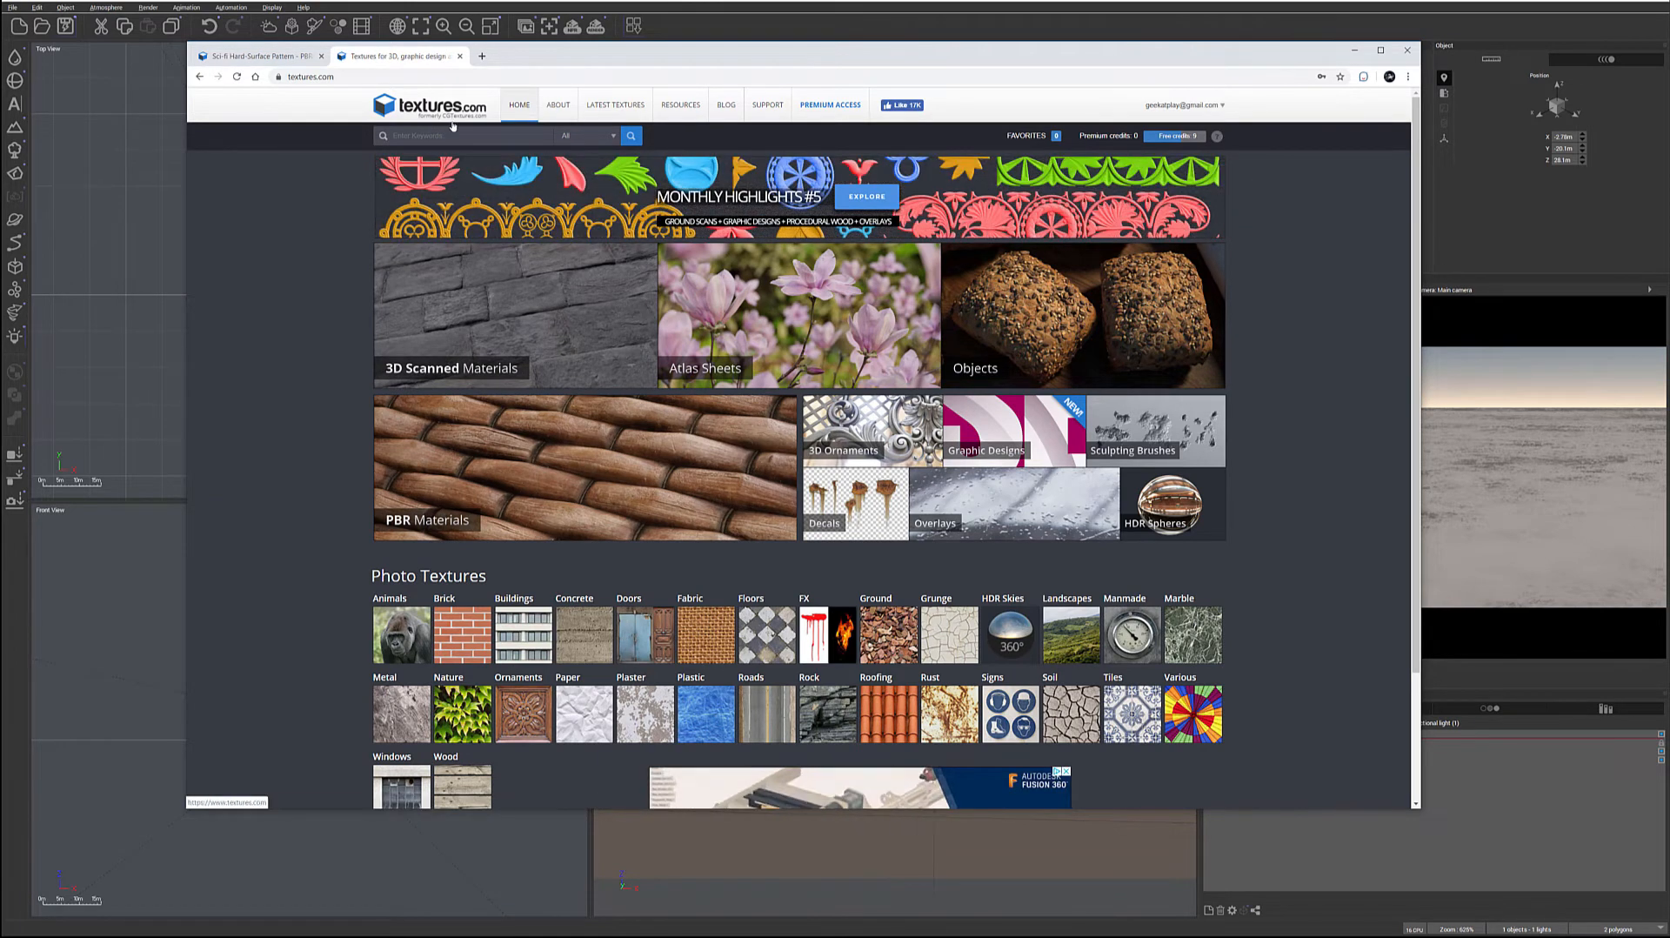
left_click(199, 77)
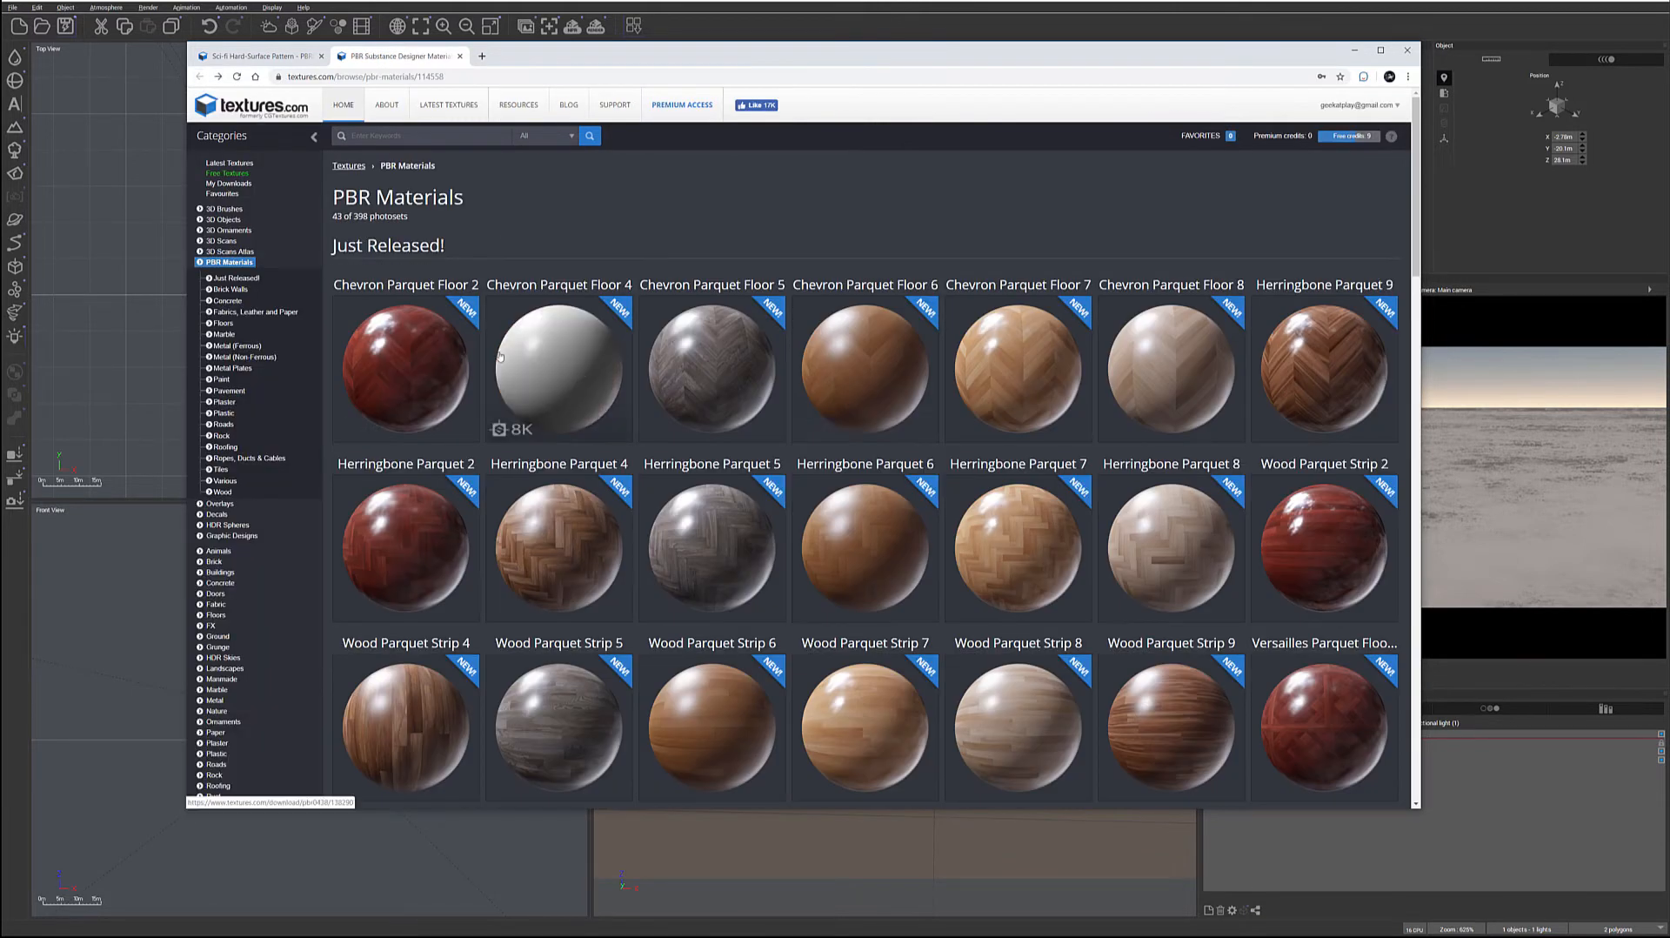
Open the Wood Parquet Strip 6 material and examine its preview and its age 0 and age 1 flat maps
scroll(880, 432, "down", 5)
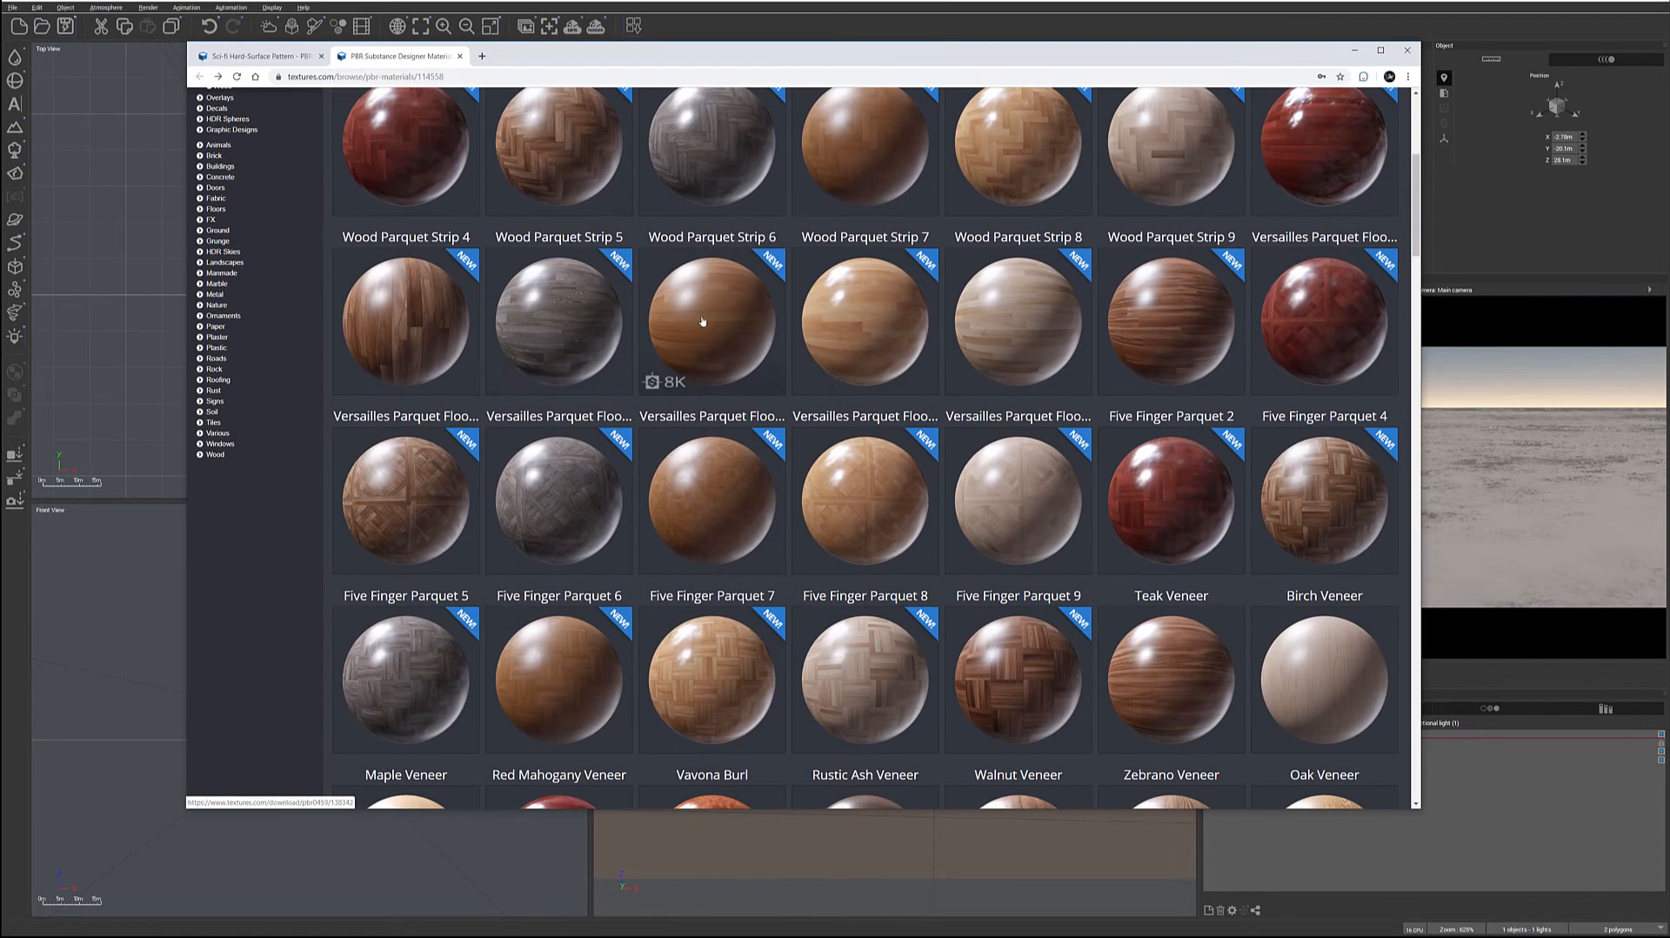
left_click(677, 311)
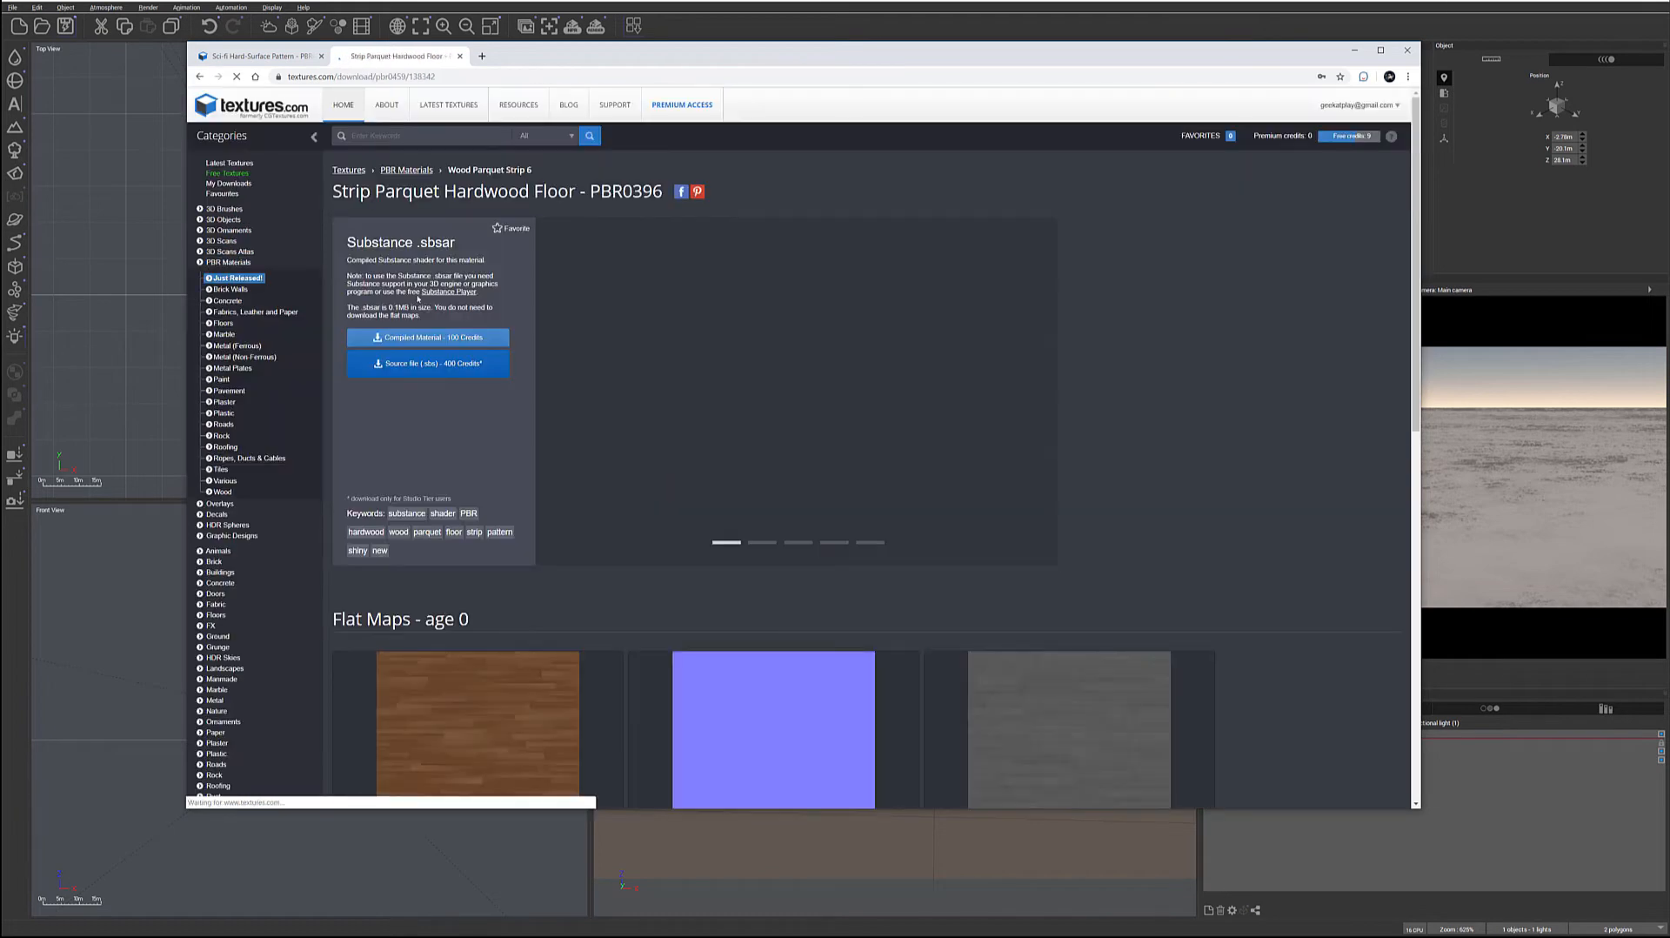
scroll(561, 375, "down", 3)
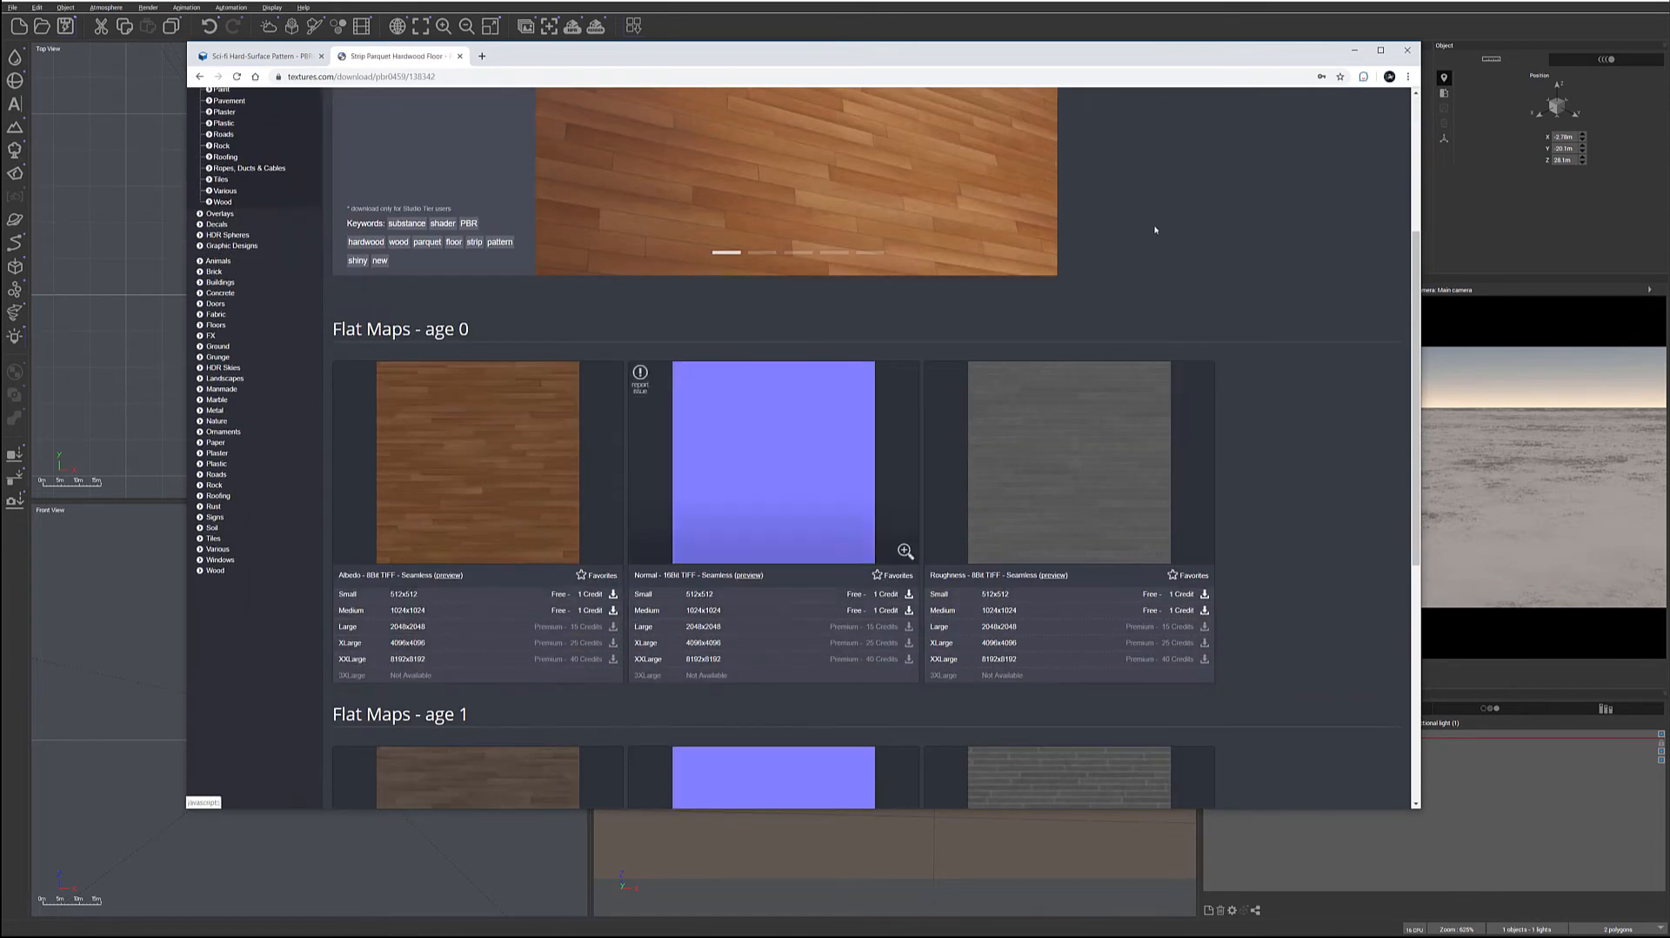
scroll(1244, 259, "up", 3)
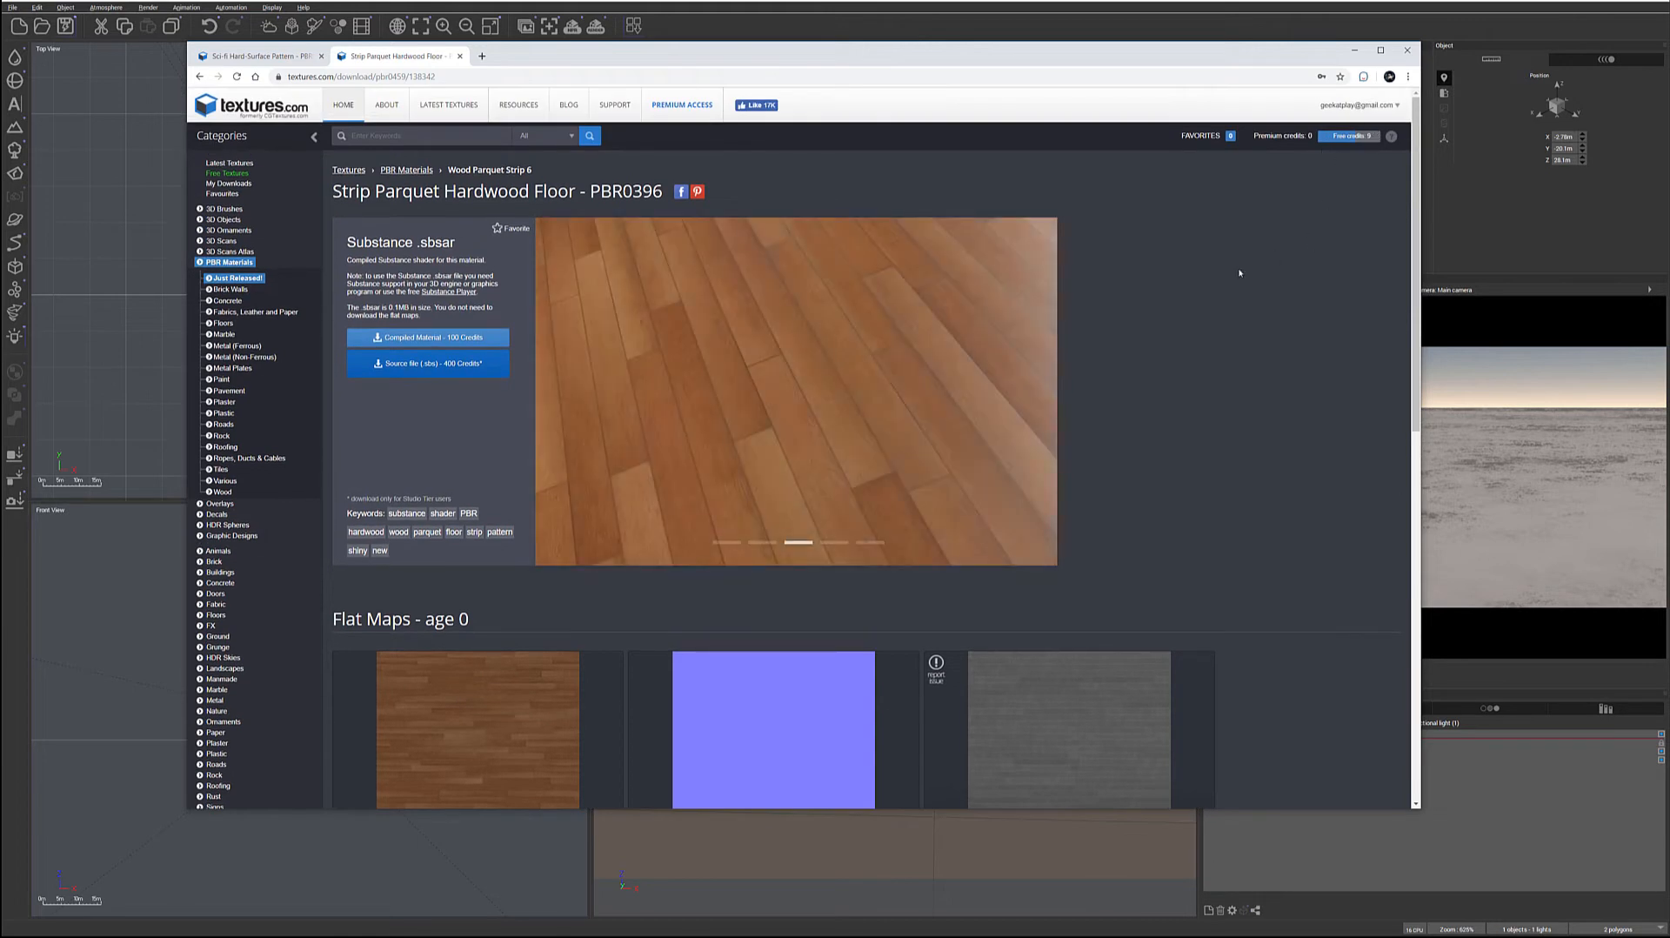
scroll(1226, 282, "down", 5)
scroll(1246, 291, "down", 2)
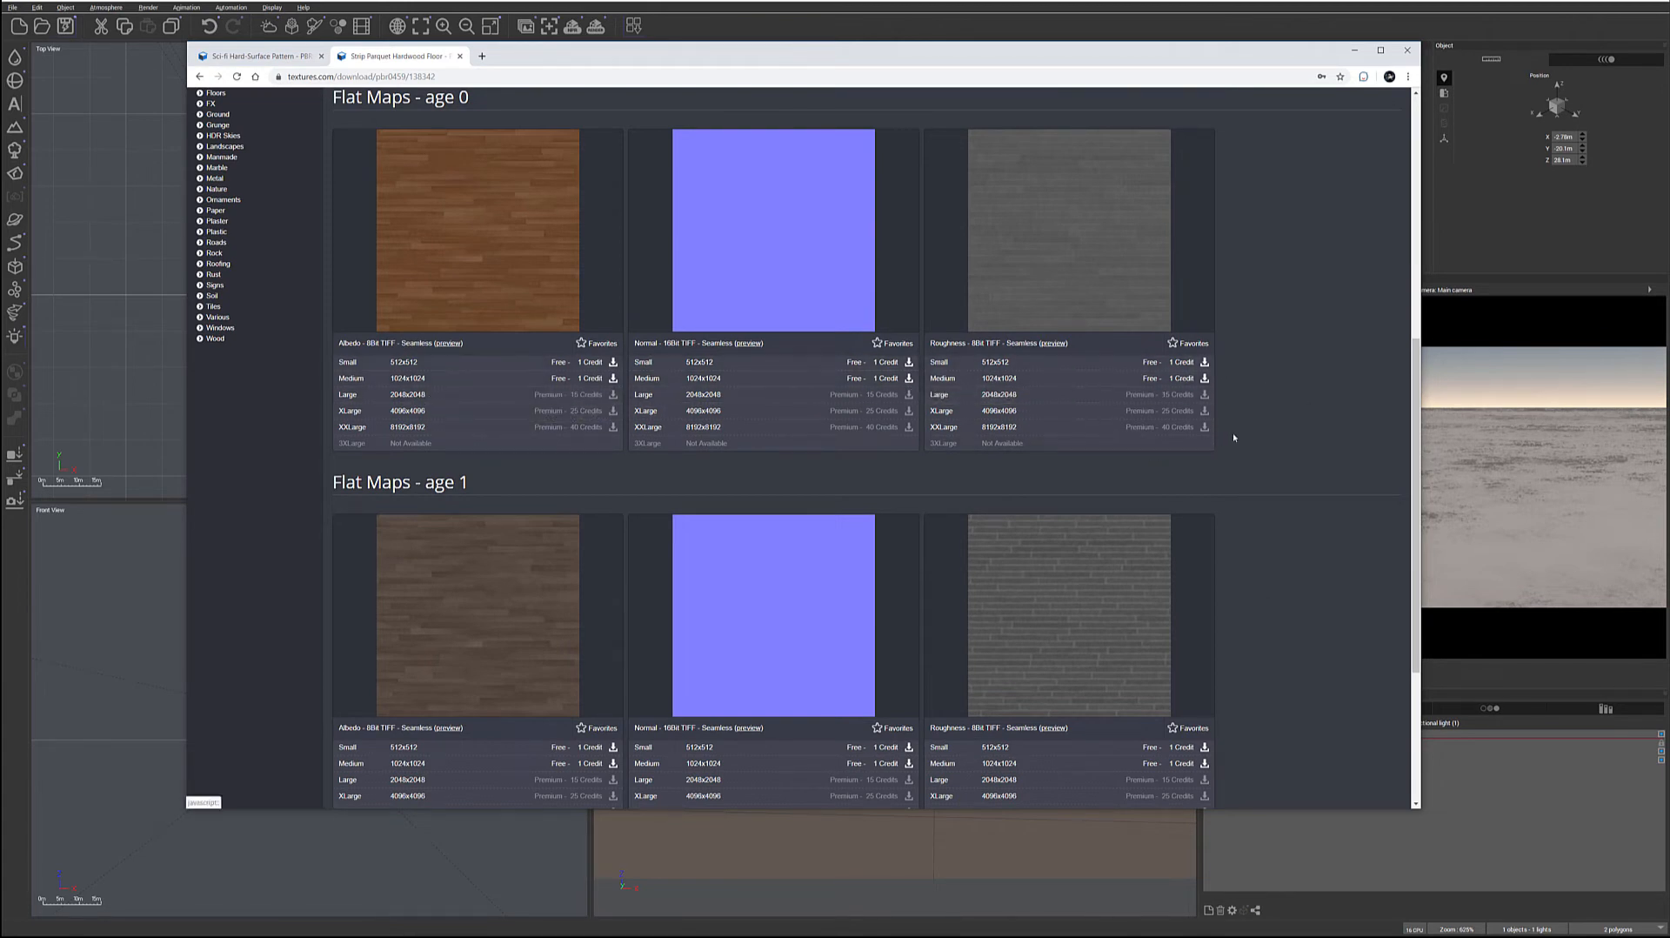
scroll(1233, 433, "up", 2)
scroll(1234, 438, "up", 1)
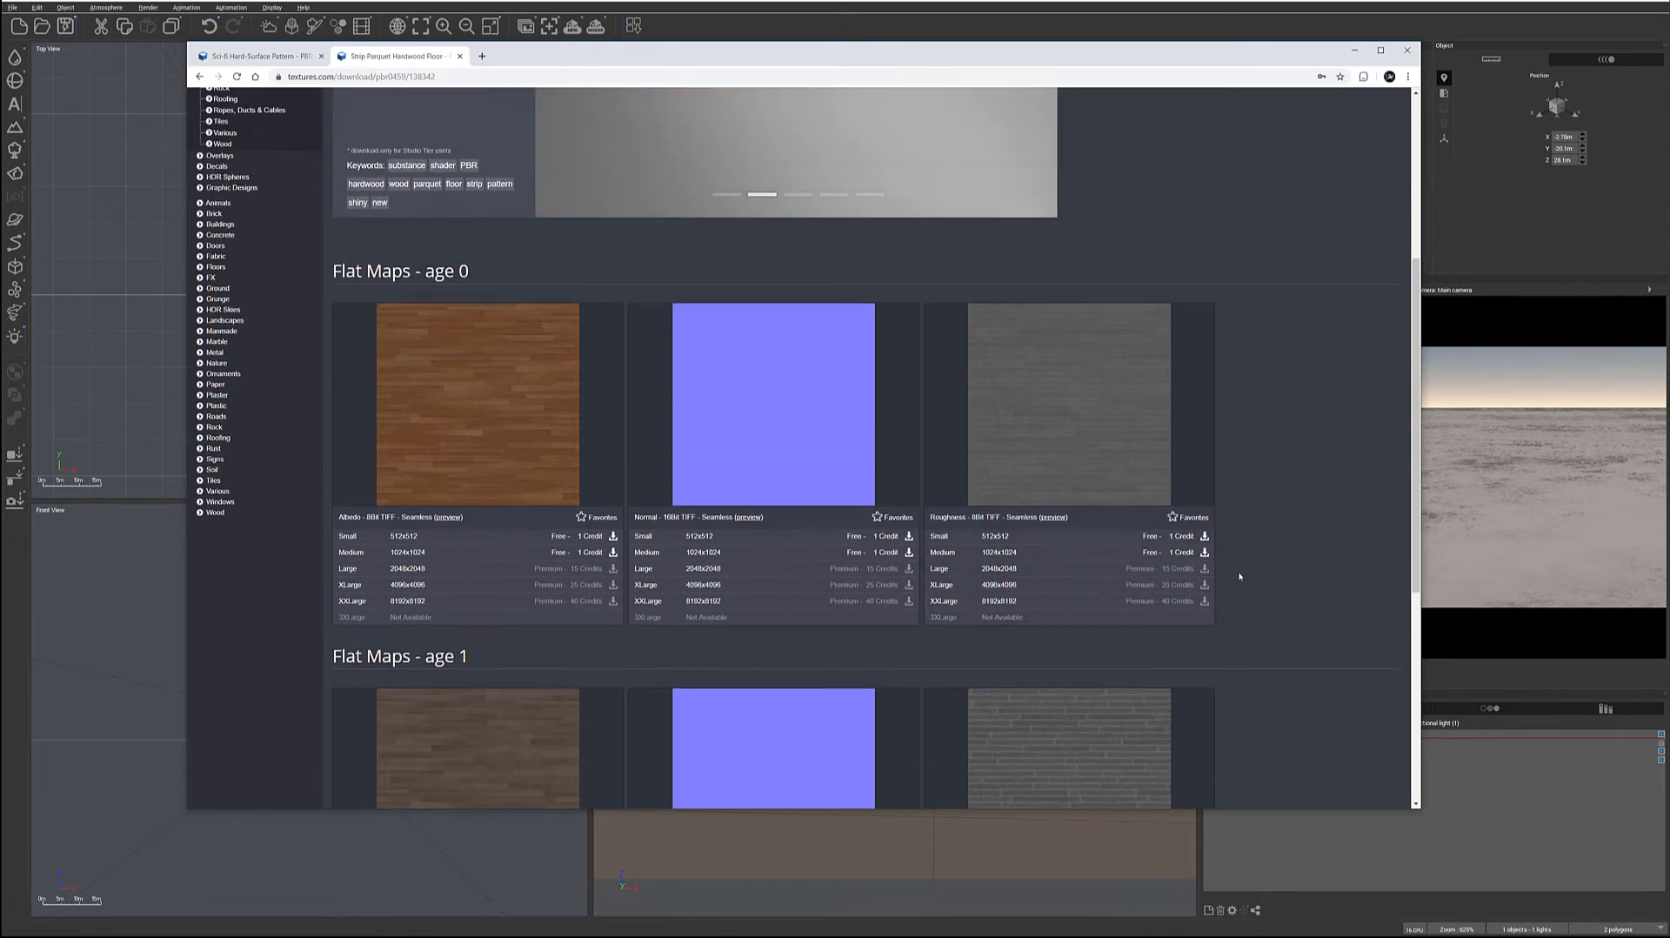
scroll(1242, 571, "up", 5)
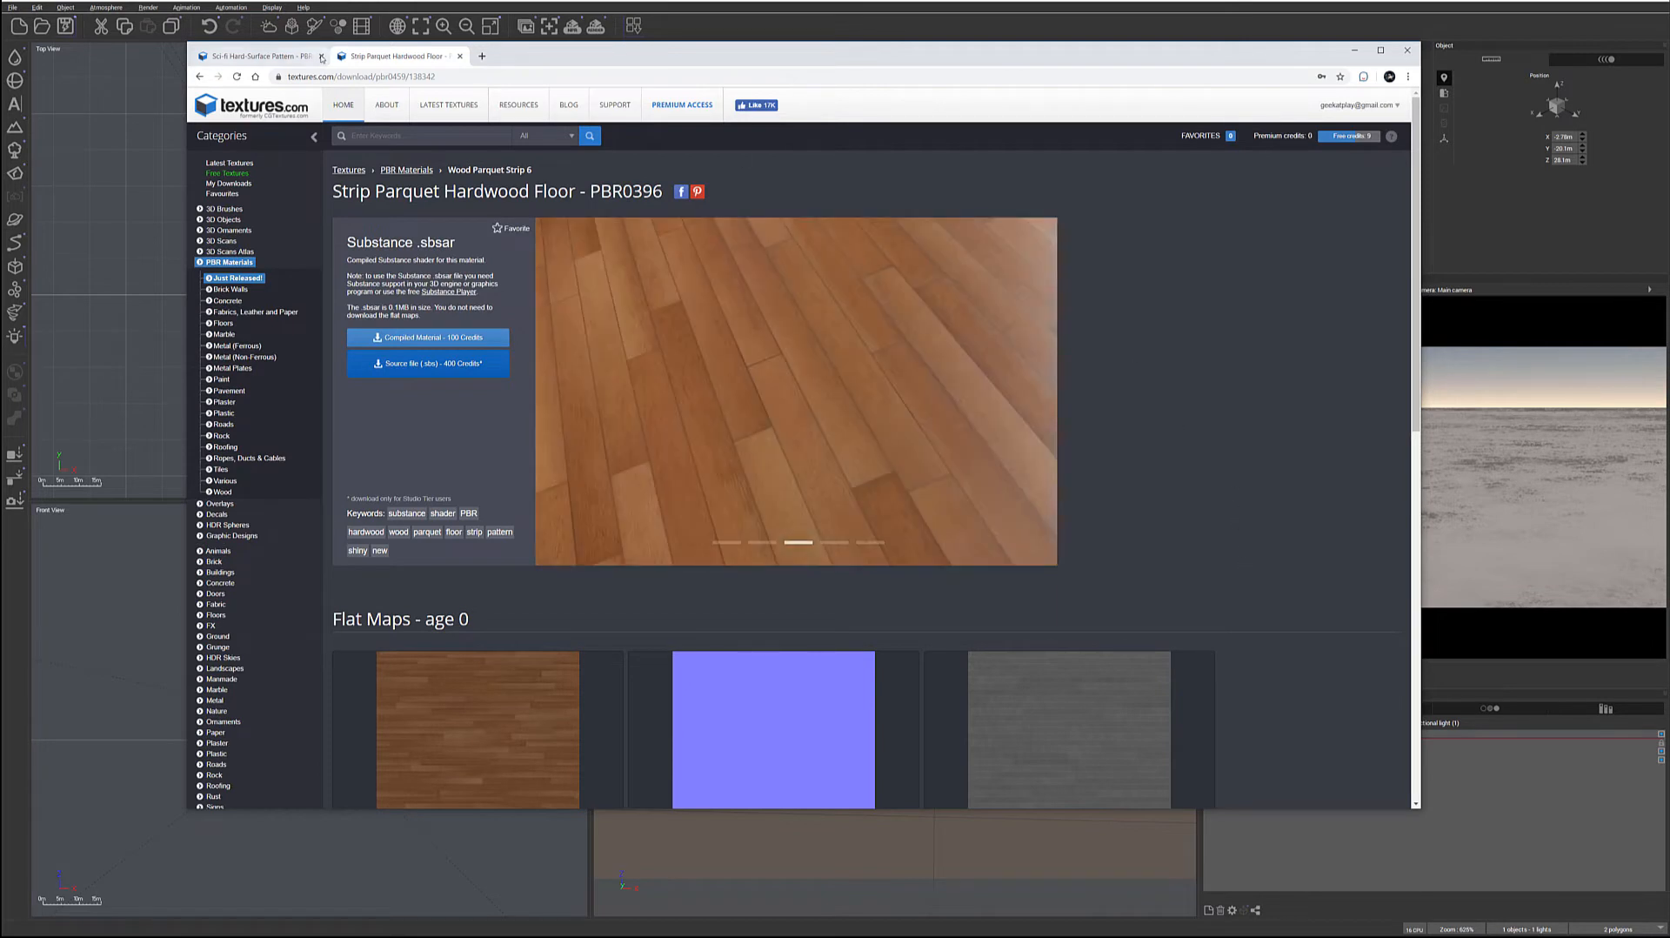
Examine the Sci-fi Hard-Surface Pattern material's preview and its albedo, height, normal, roughness, metallic and ambient occlusion maps
left_click(253, 56)
scroll(1214, 435, "up", 5)
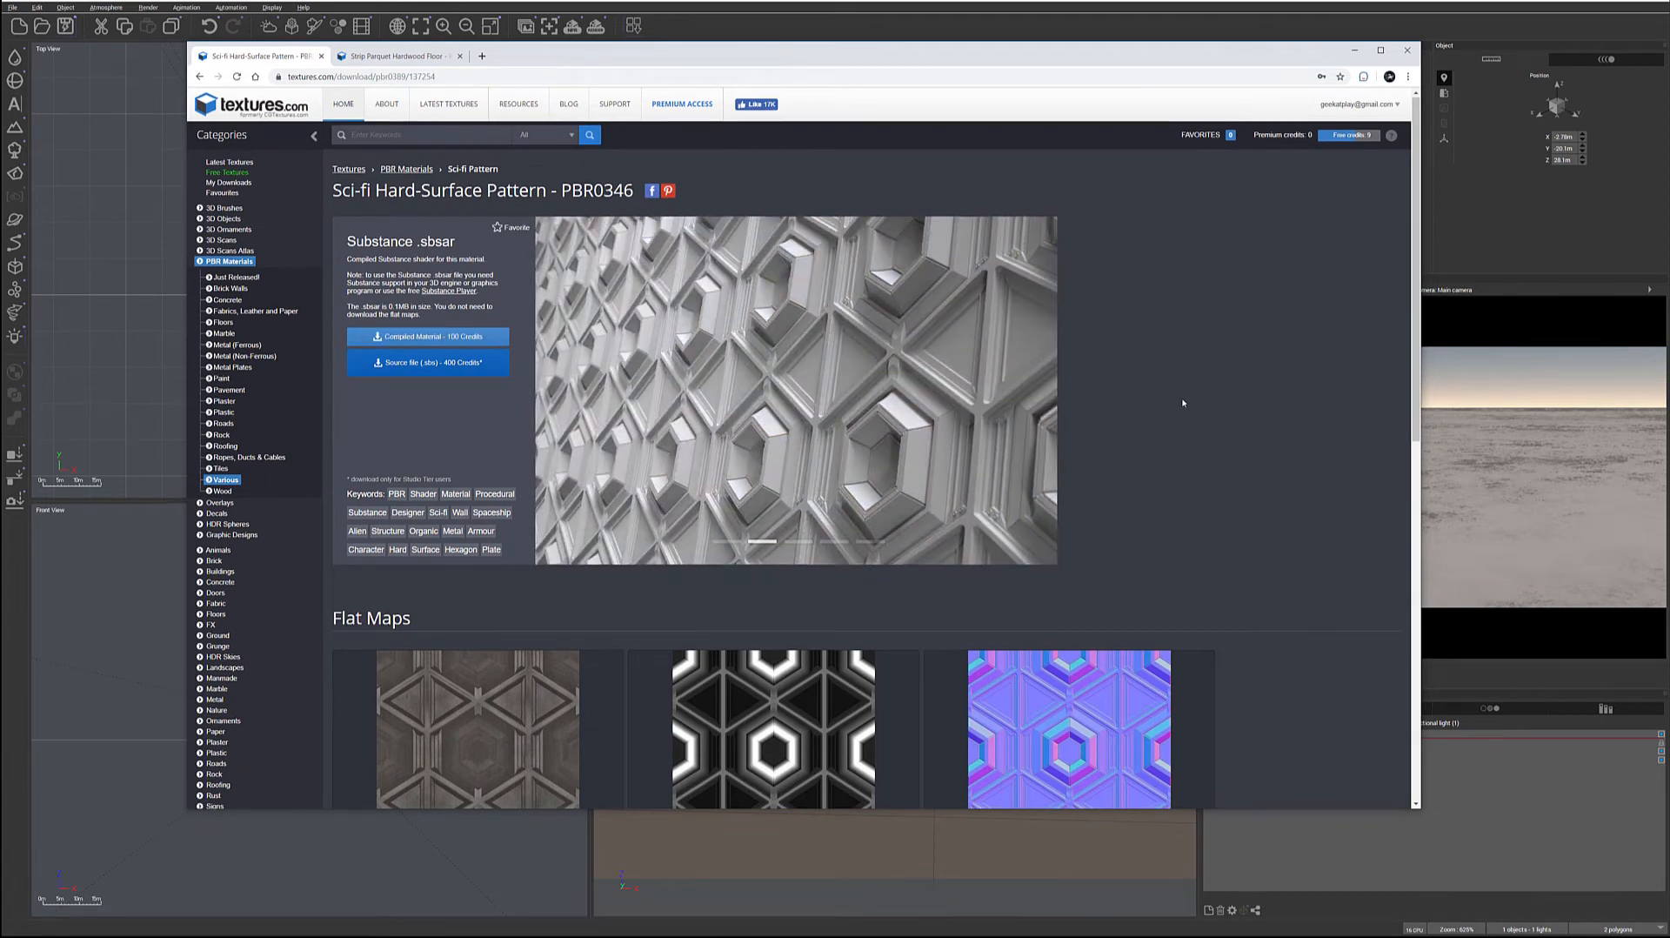
scroll(1185, 396, "down", 3)
scroll(1192, 404, "up", 3)
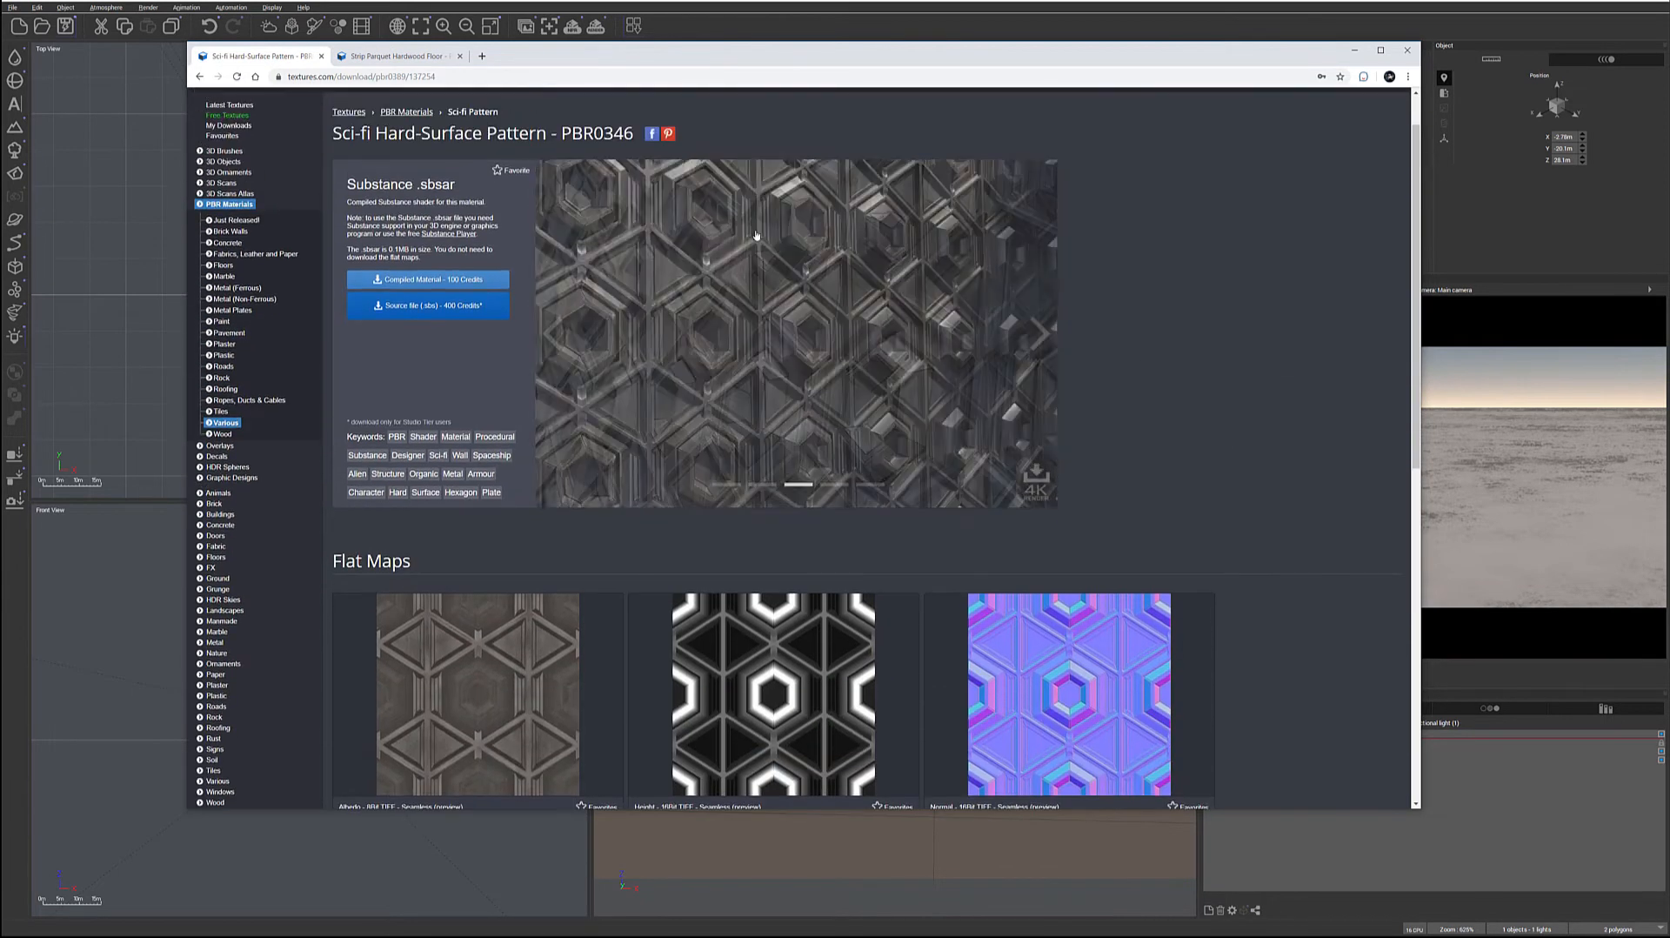
scroll(1246, 408, "down", 4)
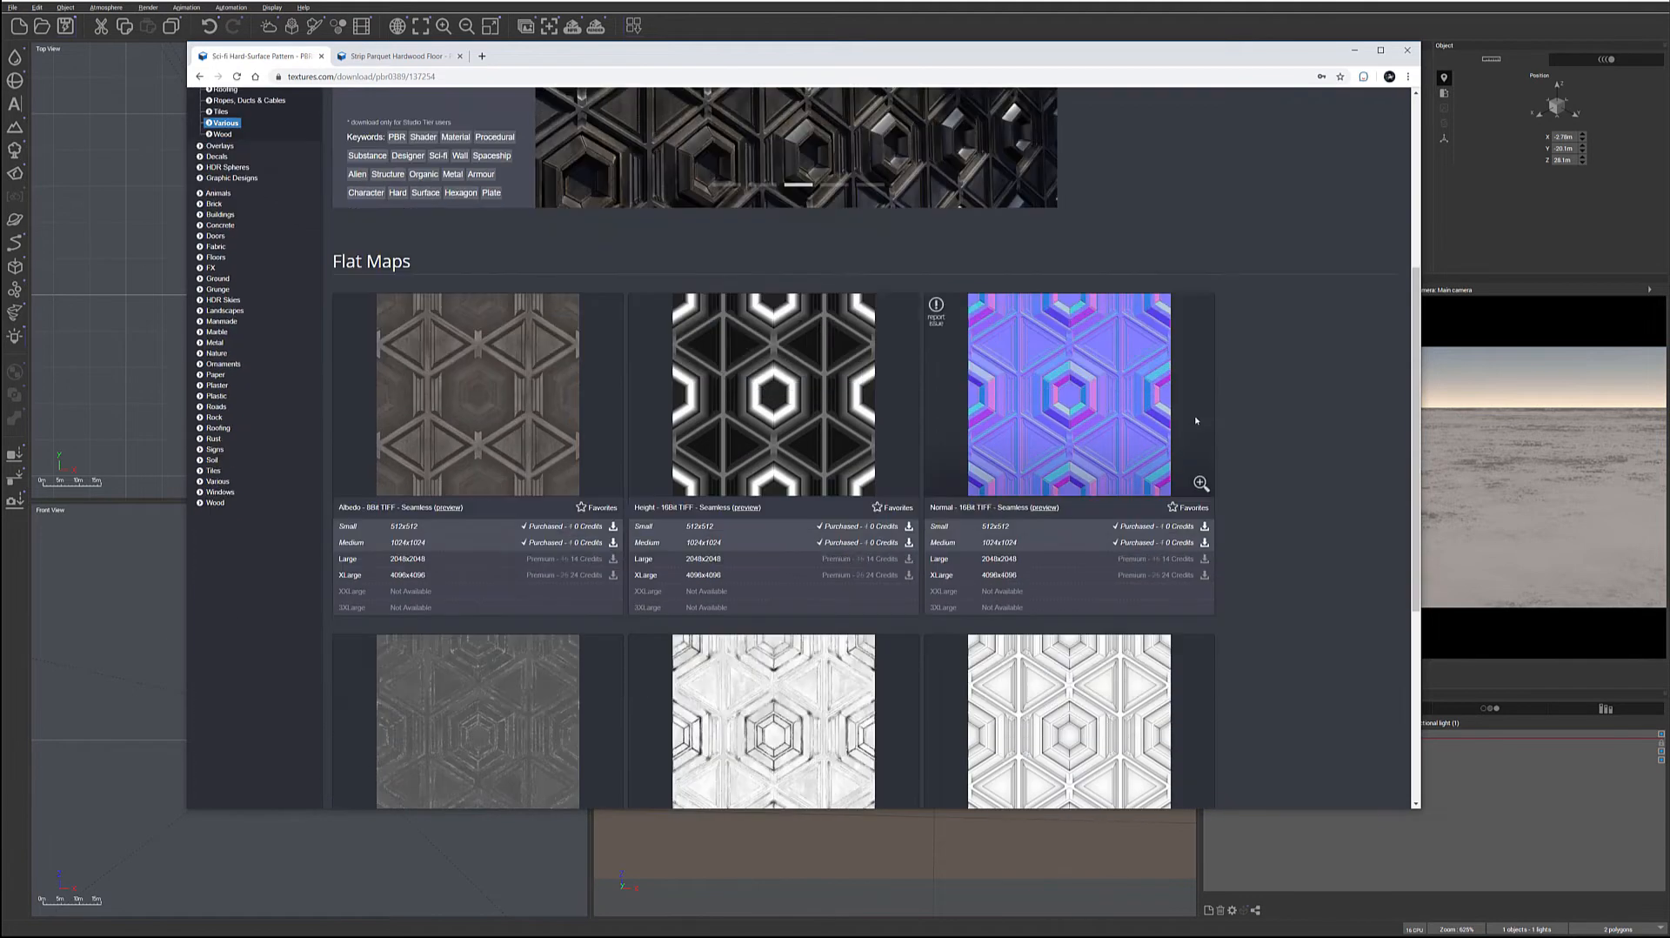
scroll(1295, 473, "down", 2)
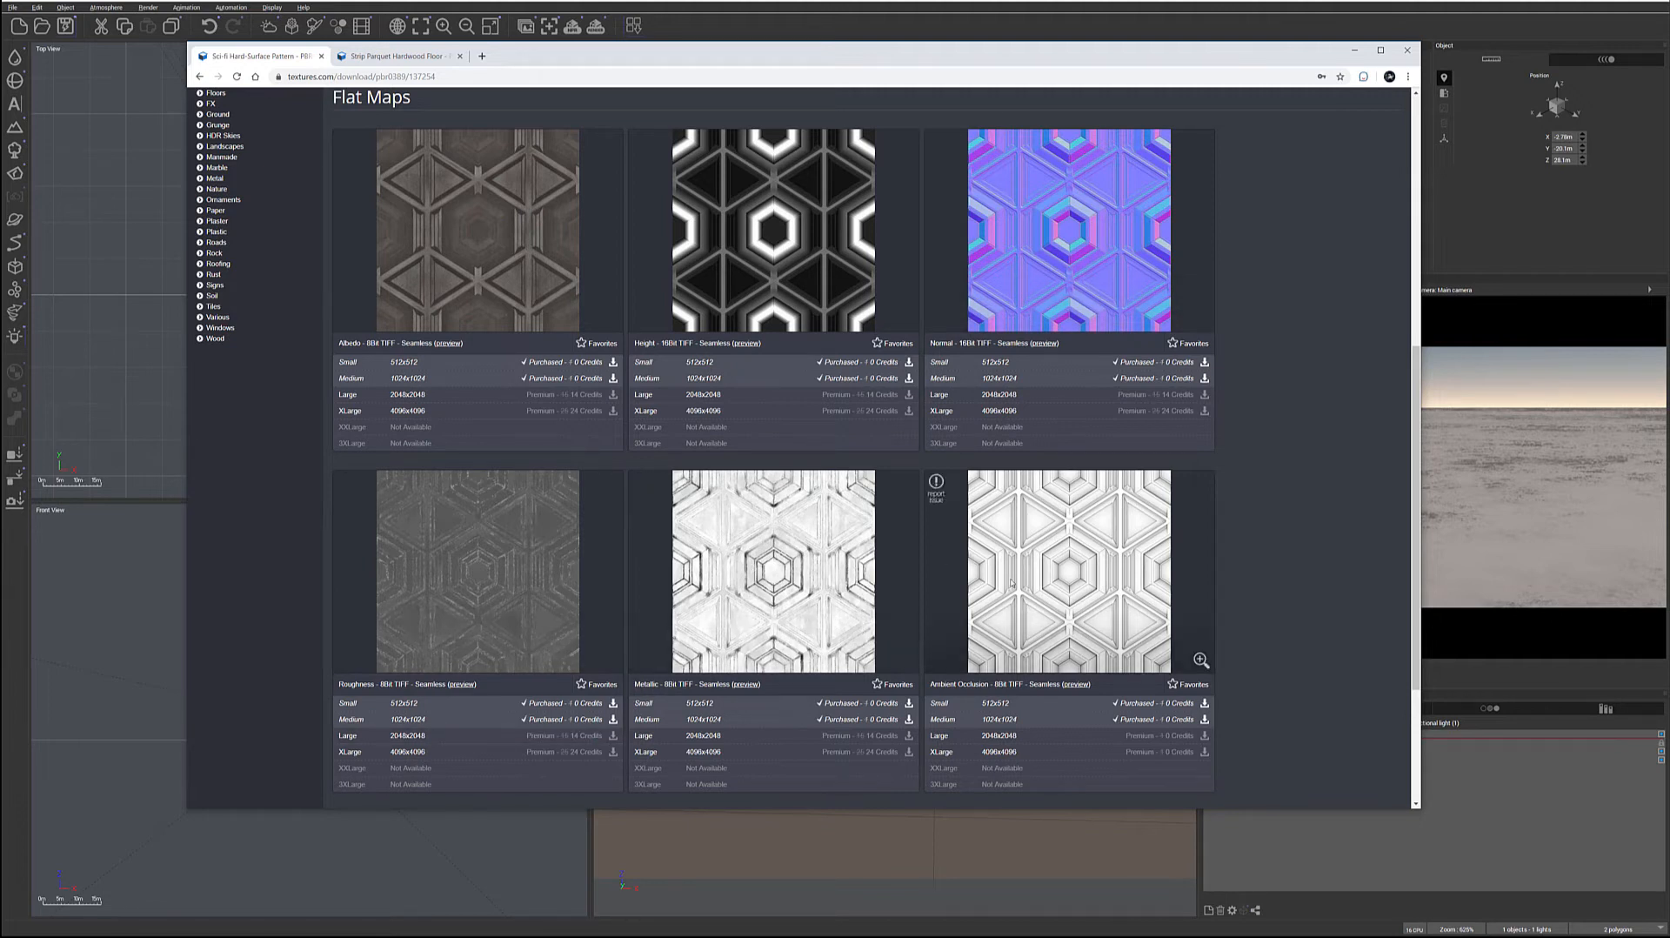
scroll(1245, 503, "down", 1)
scroll(1245, 503, "up", 1)
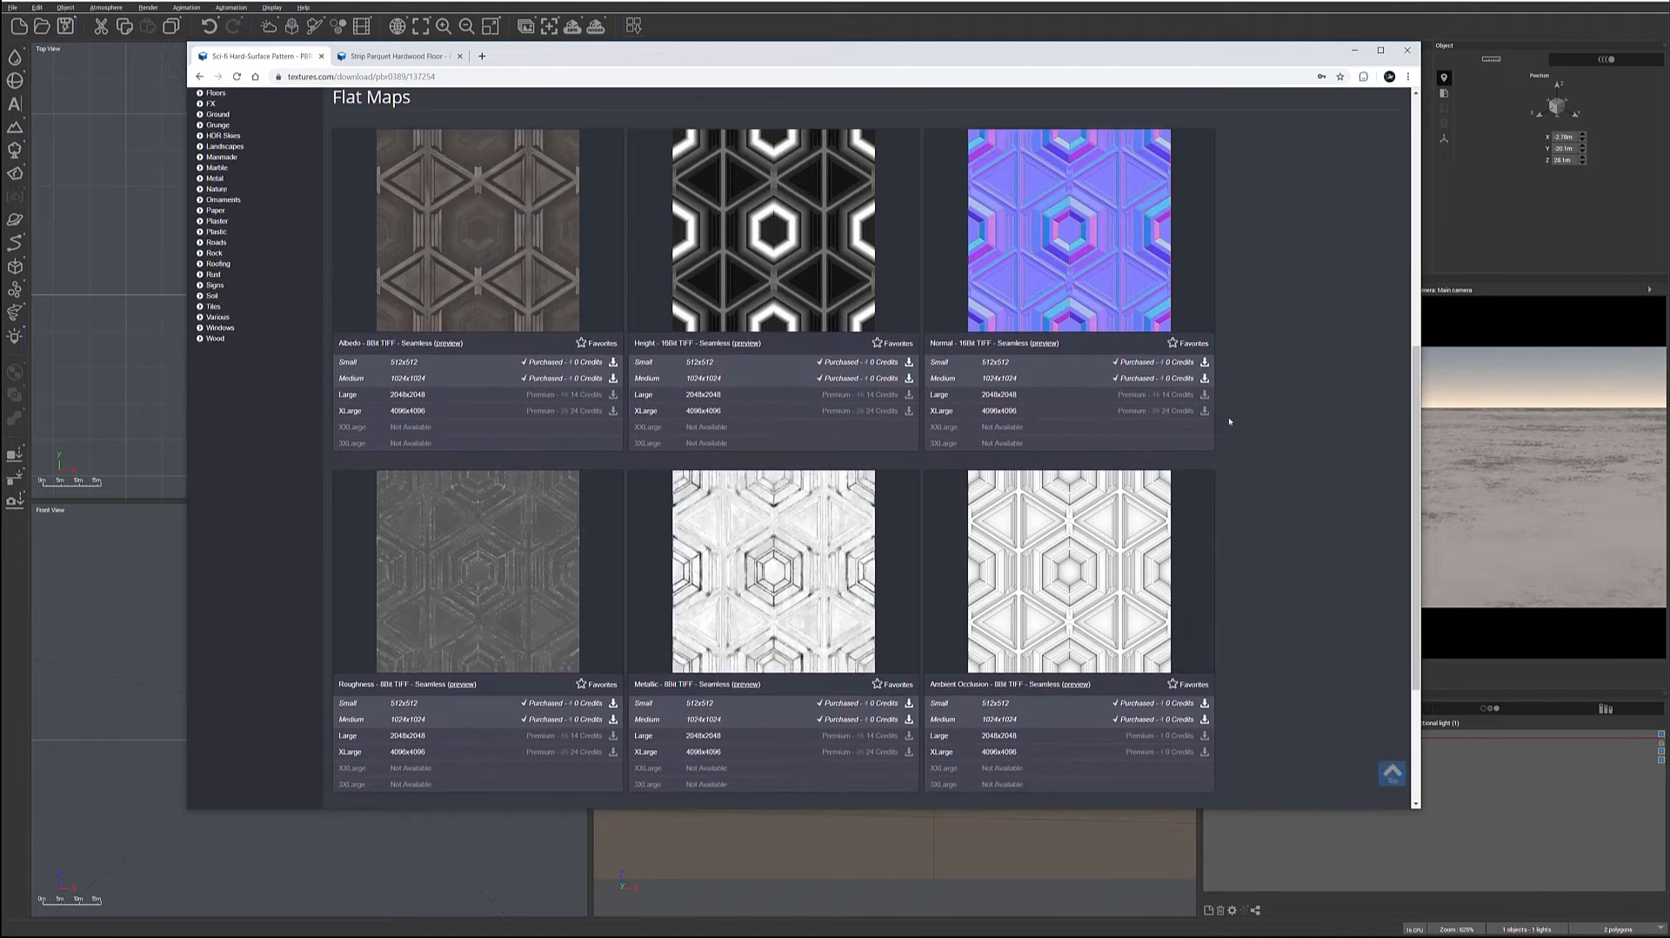
Switch back to Vue, add a sphere to the scene and place a copy of it alongside
key("alt+Tab")
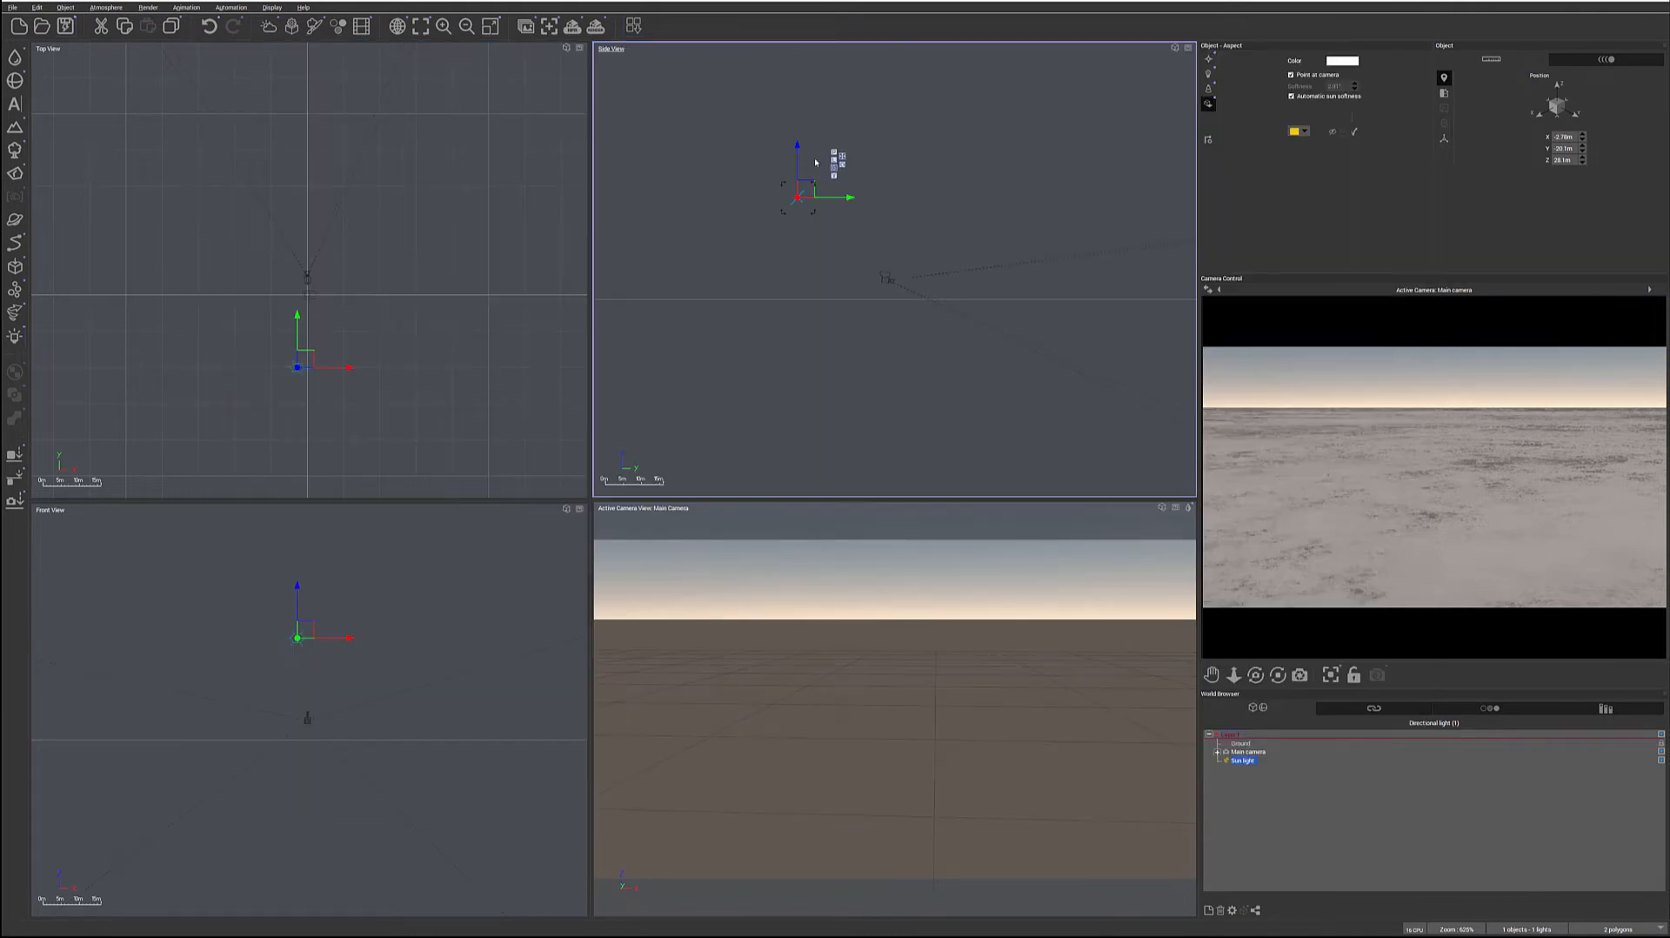
right_click_drag(845, 271, 848, 335)
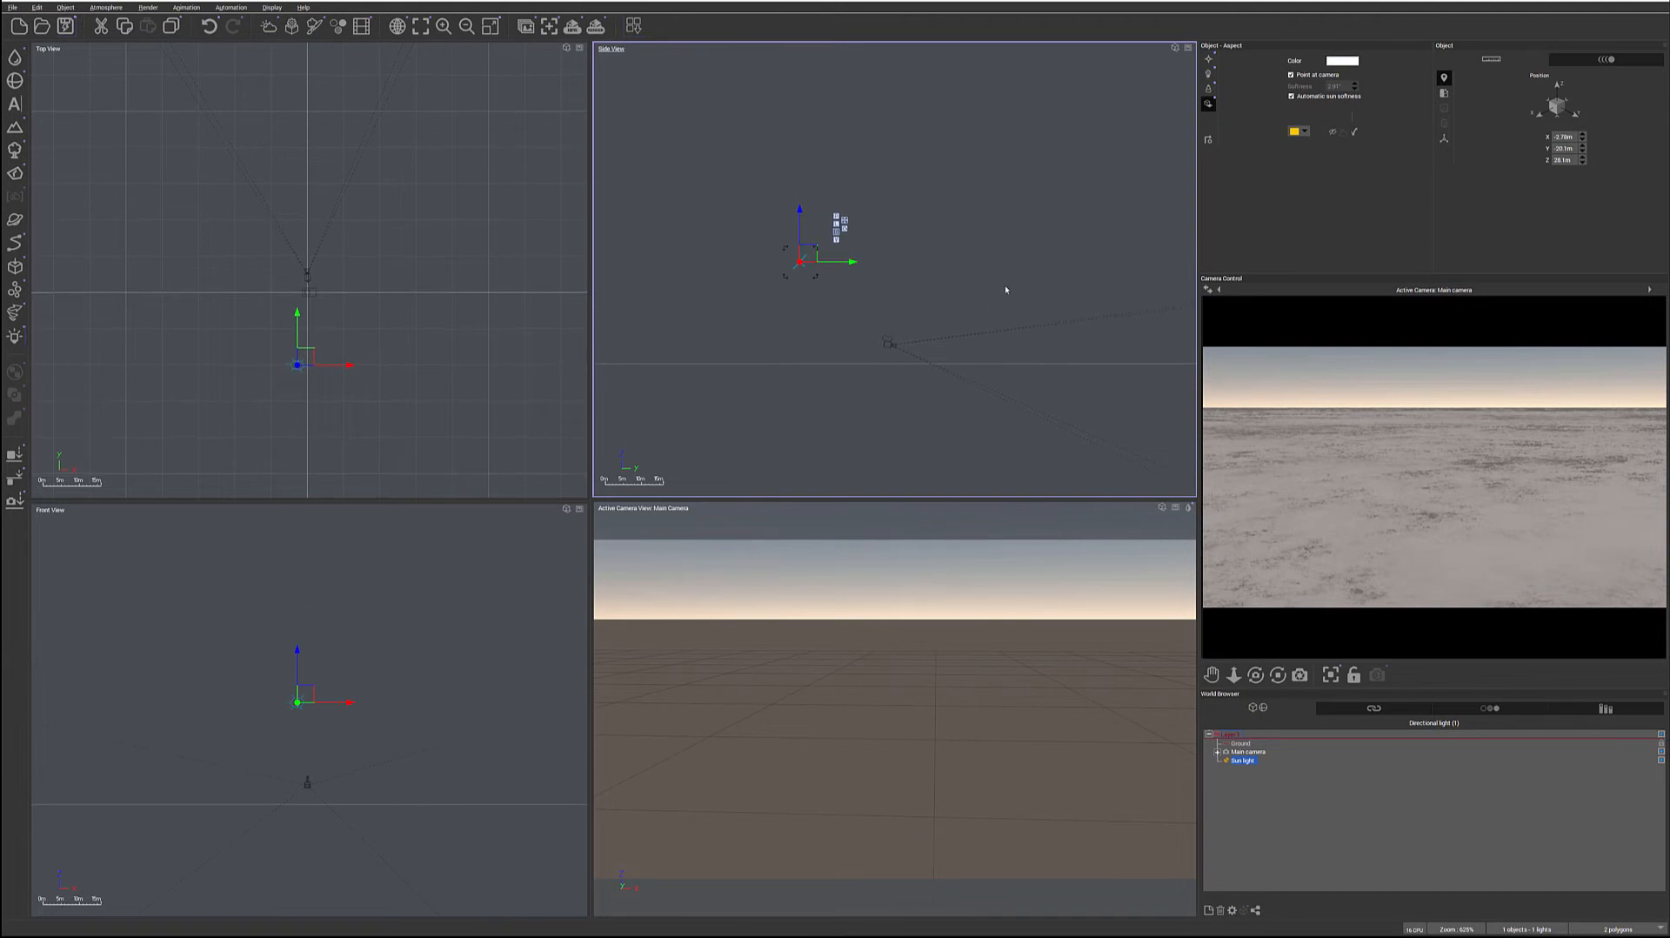
left_click(14, 80)
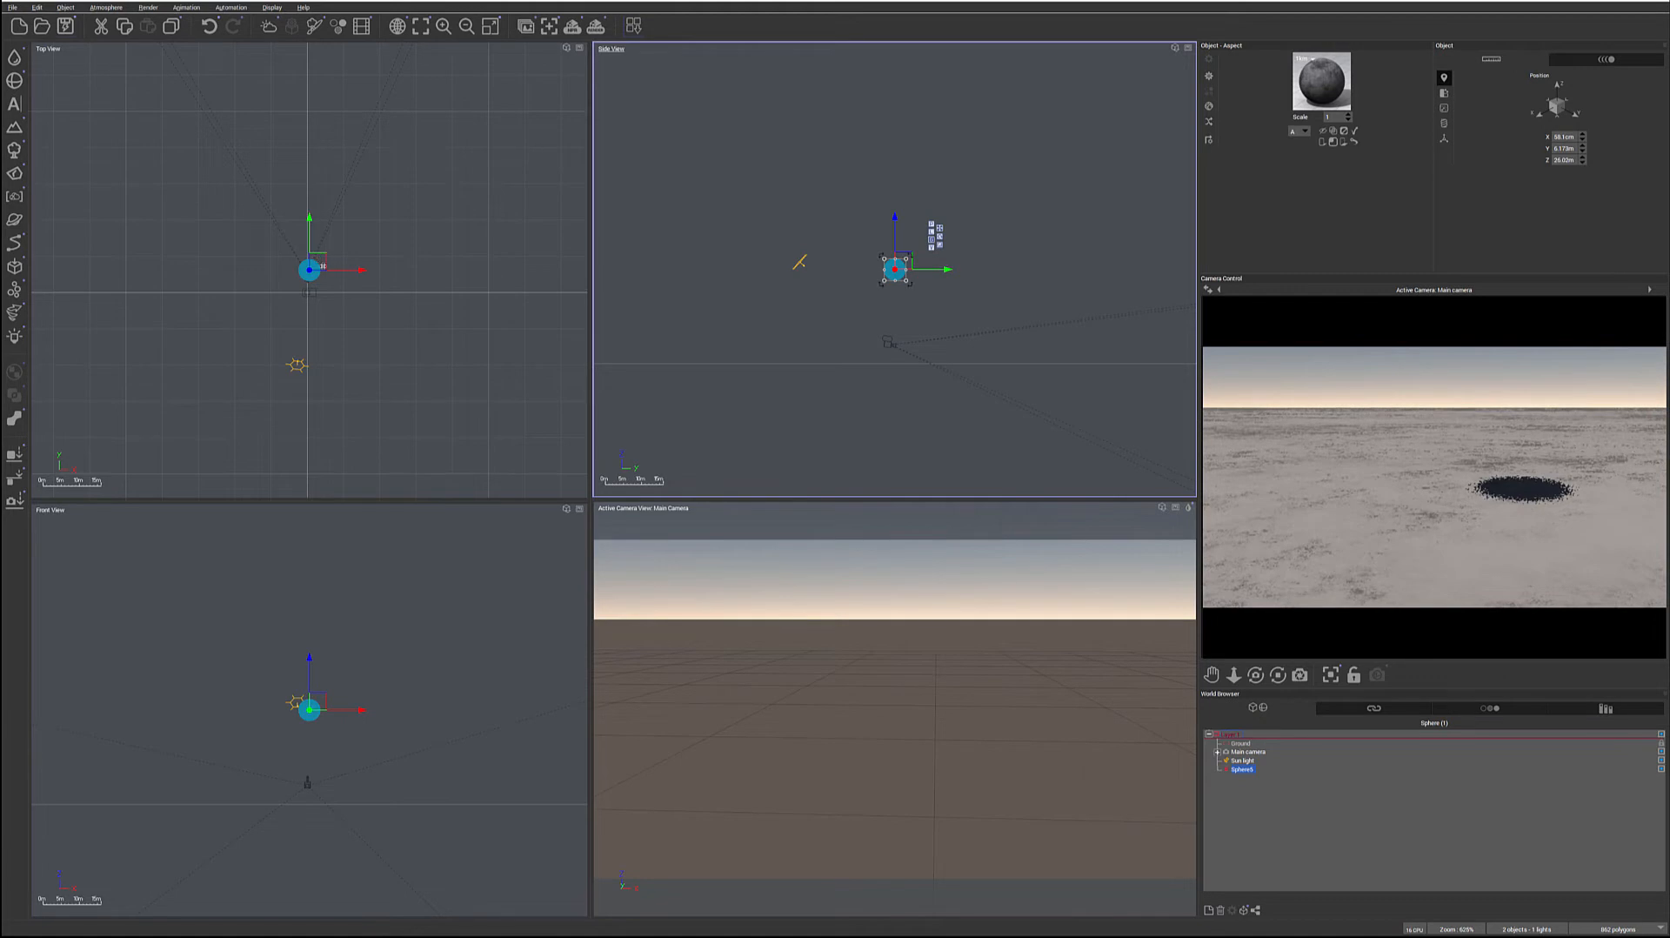
scroll(324, 271, "up", 2)
right_click_drag(413, 315, 481, 388)
left_click_drag(384, 324, 397, 228)
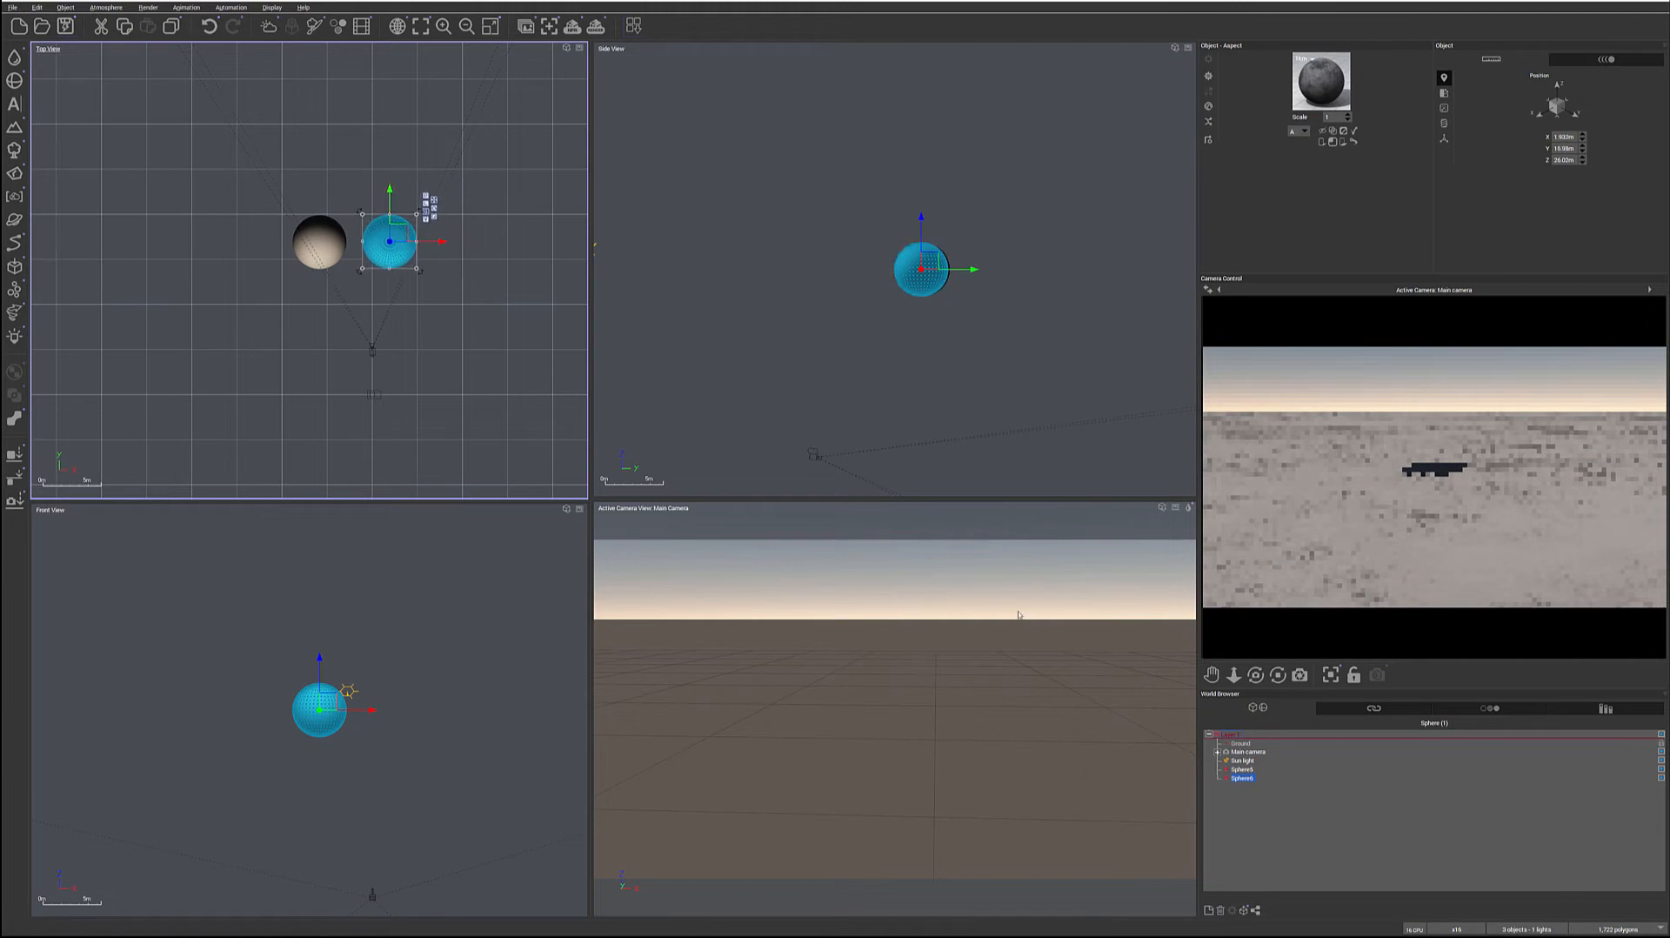
Open the first sphere's material in the advanced editor and change its type to PBR material
left_click(1241, 769)
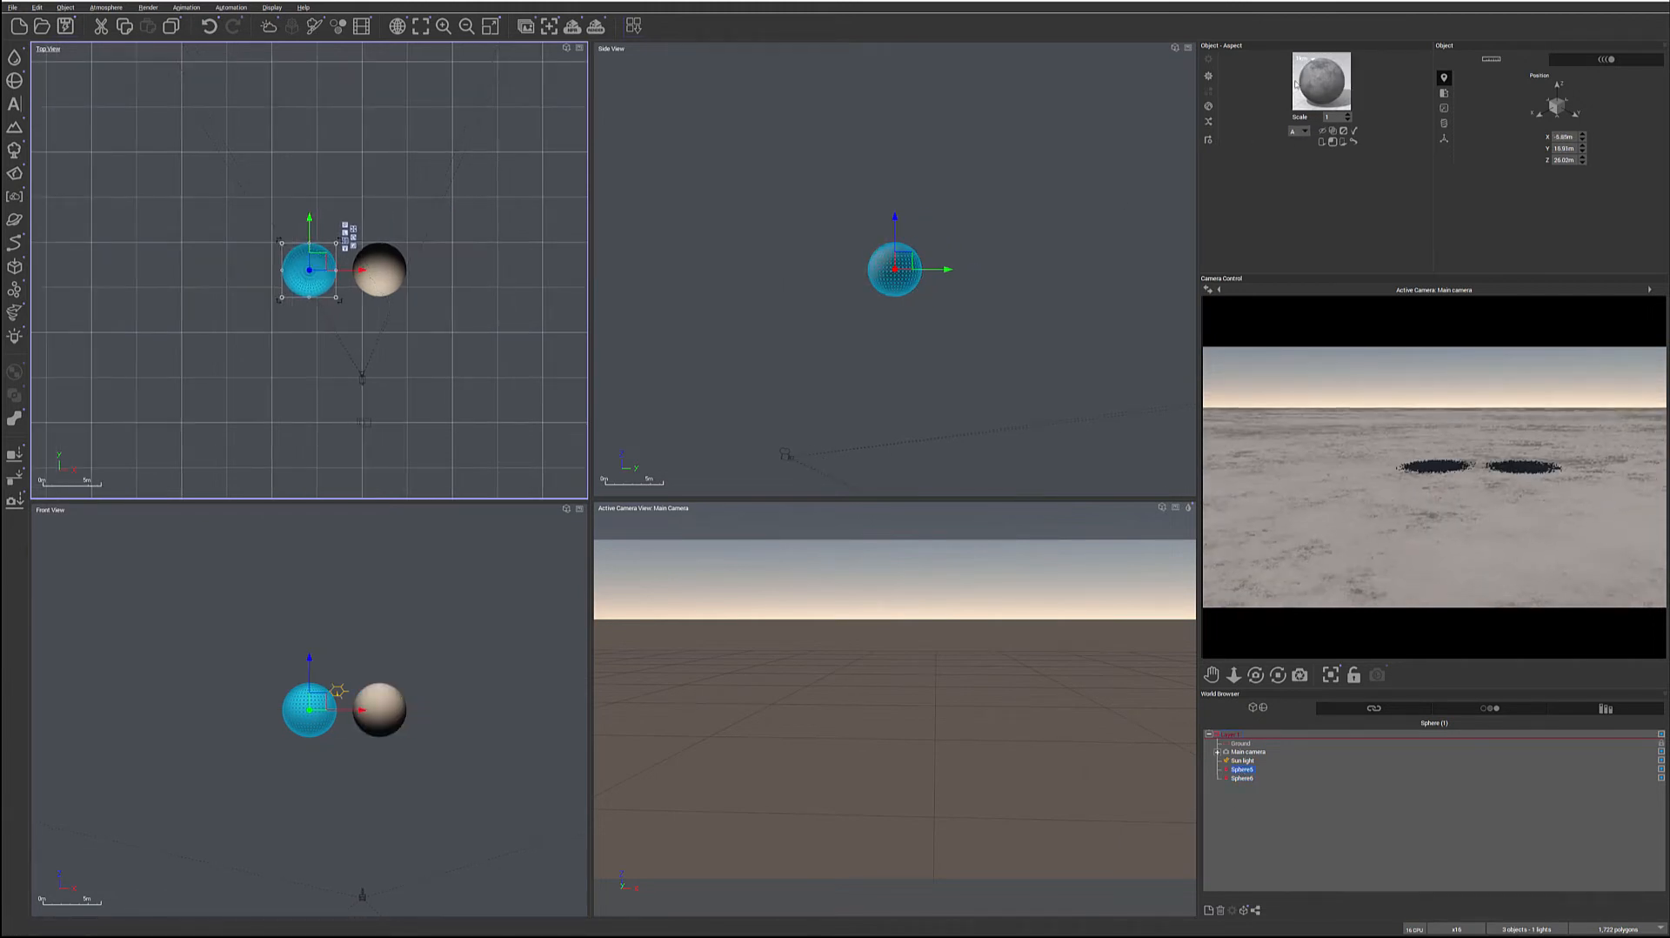
double_click(1323, 87)
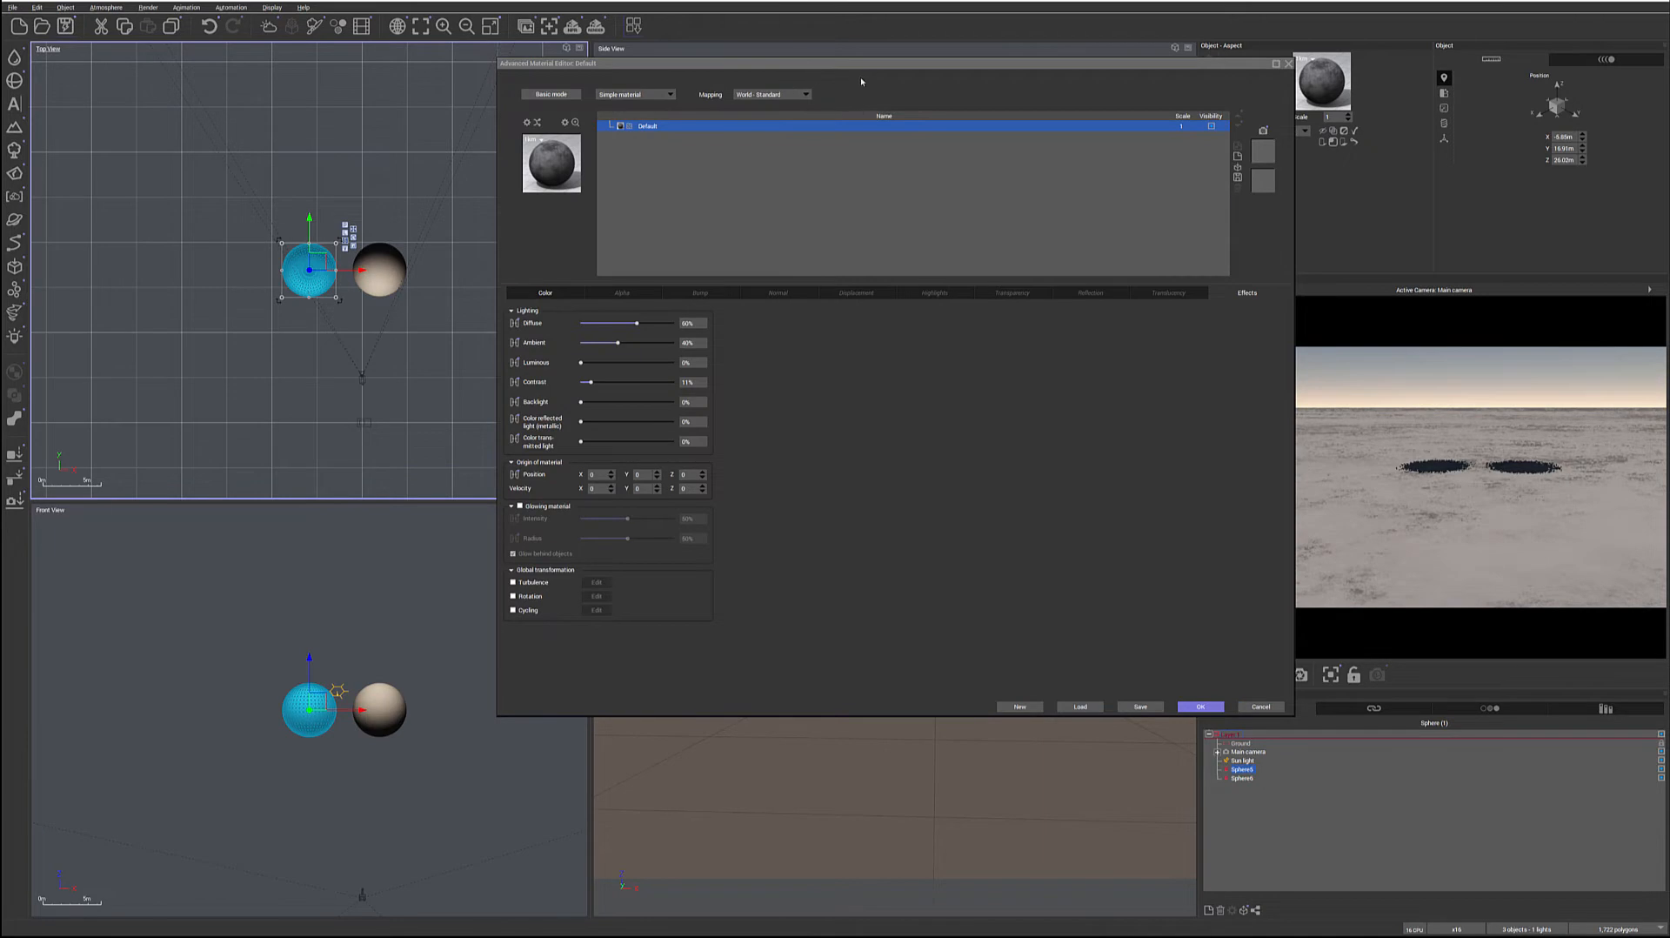
left_click_drag(859, 82, 722, 75)
left_click(420, 297)
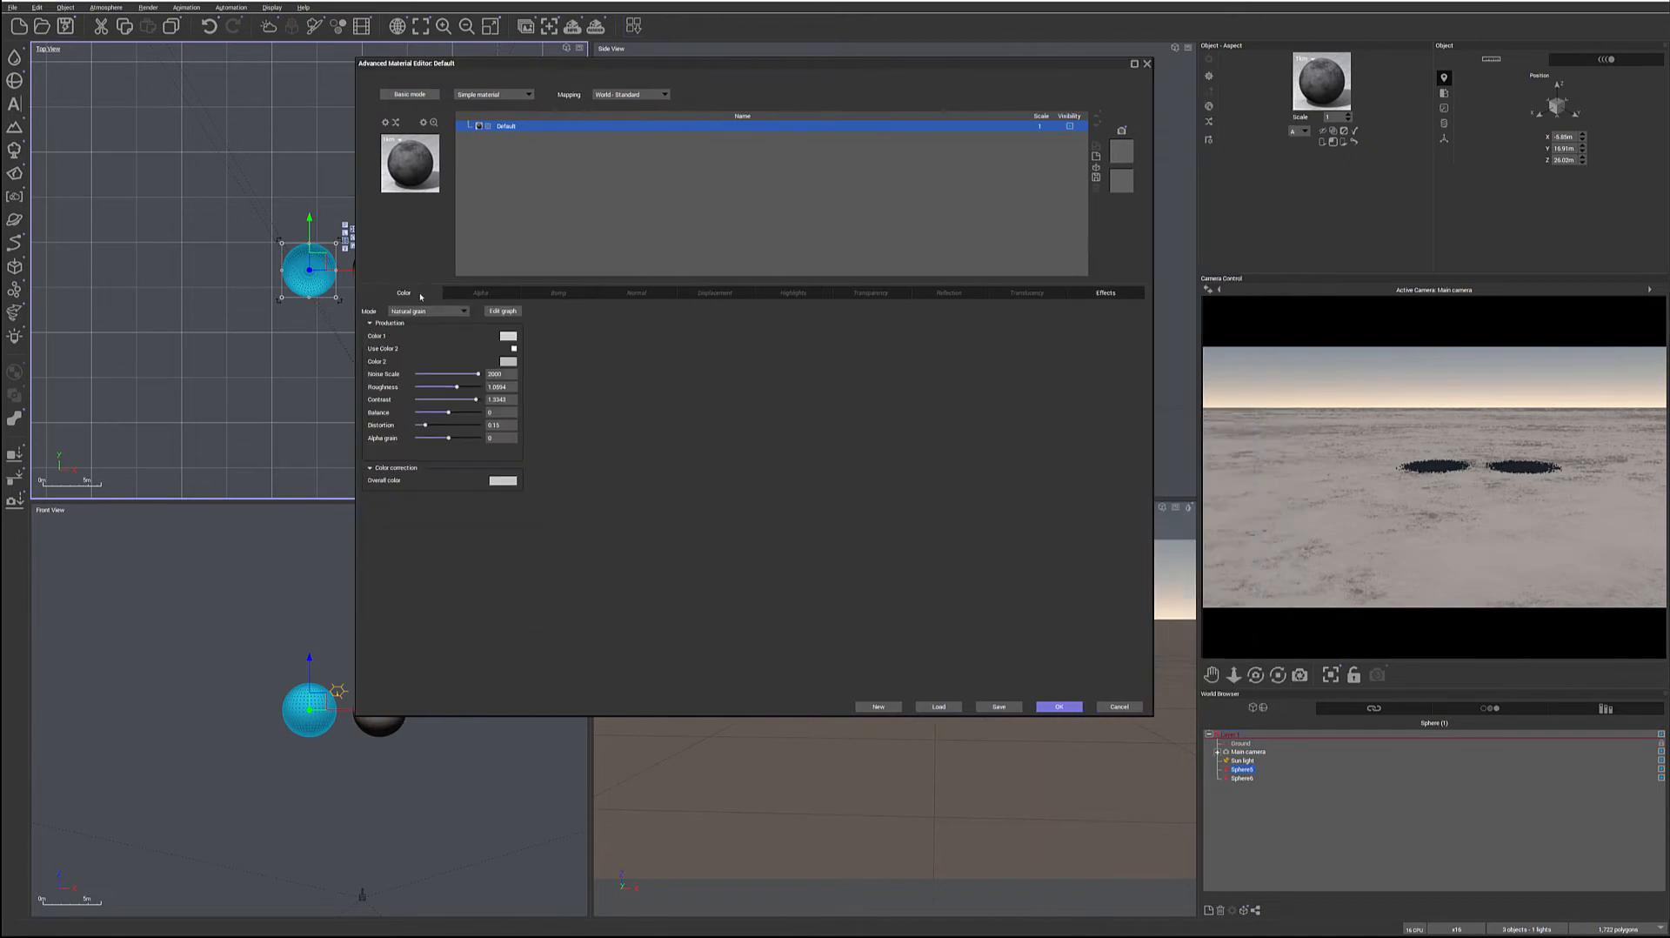
left_click(526, 94)
left_click(503, 113)
Set the material's color mode to Mapped picture and load the brown sci-fi pattern albedo texture
left_click(457, 312)
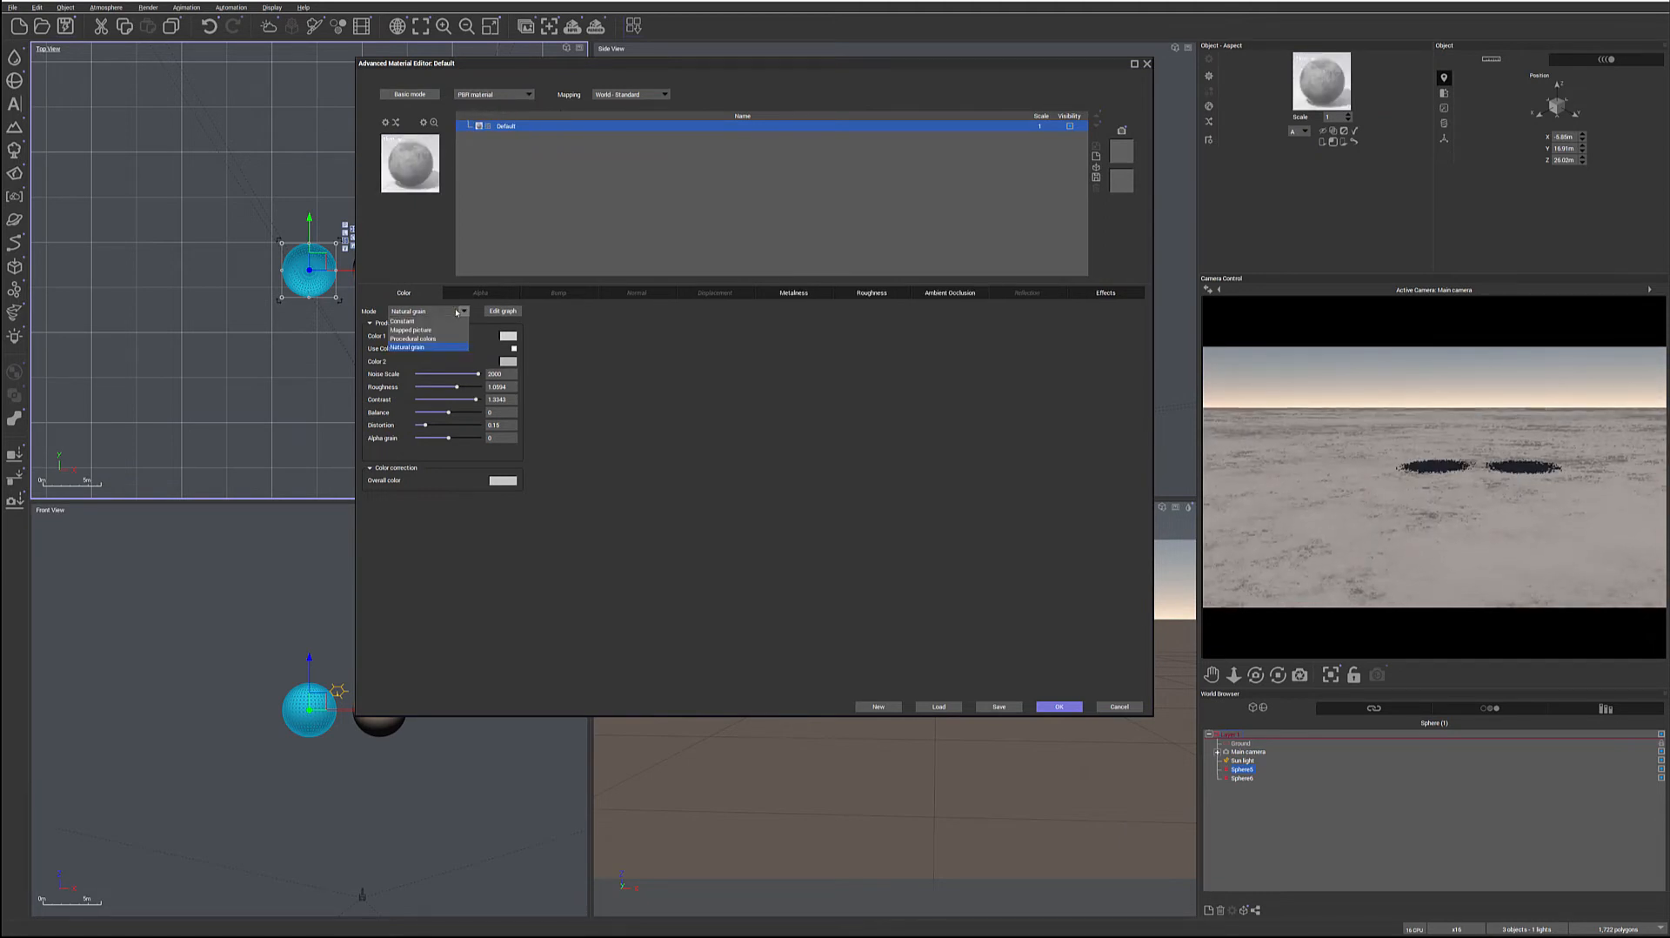
left_click(415, 331)
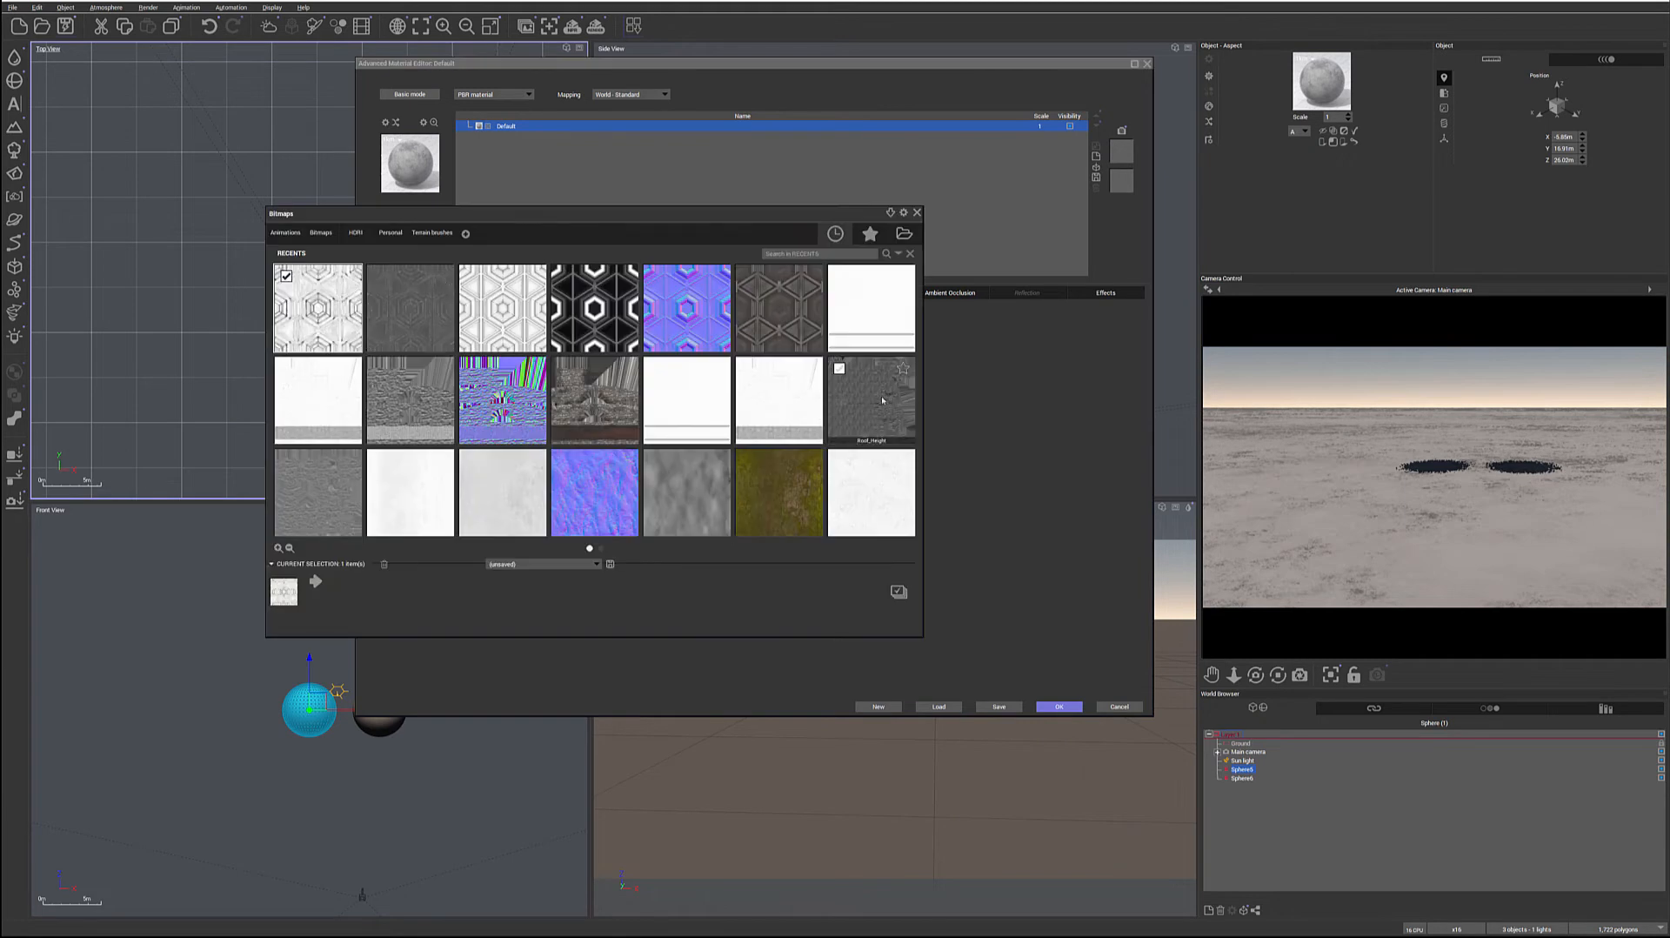
mouse_move(797, 289)
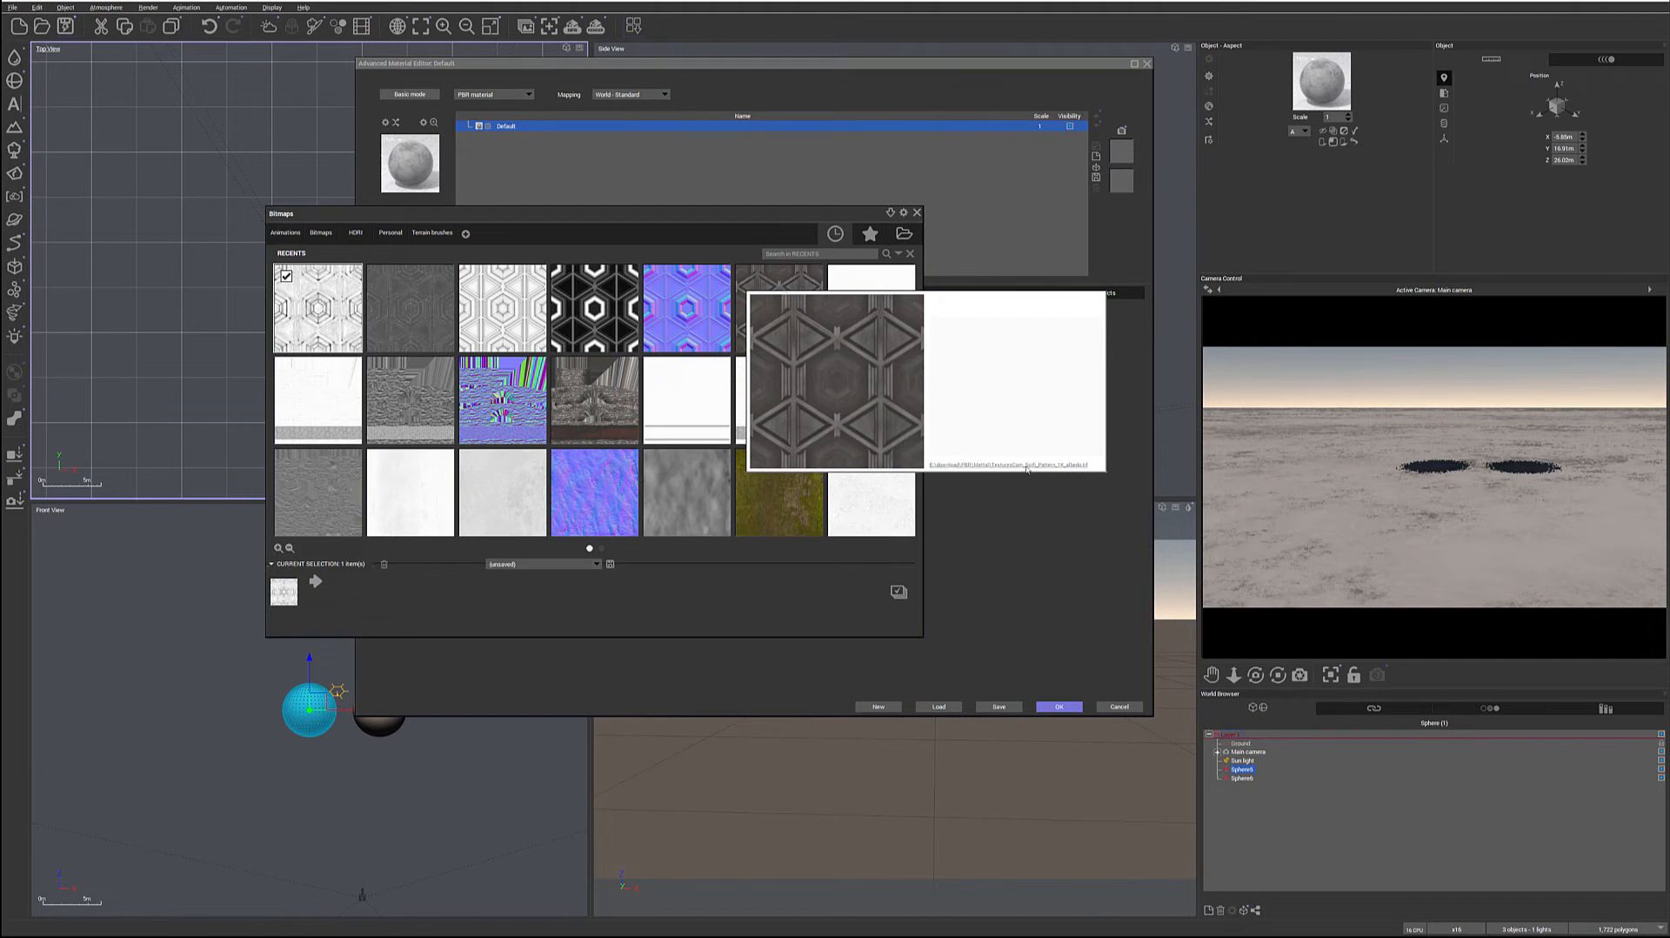
left_click(781, 279)
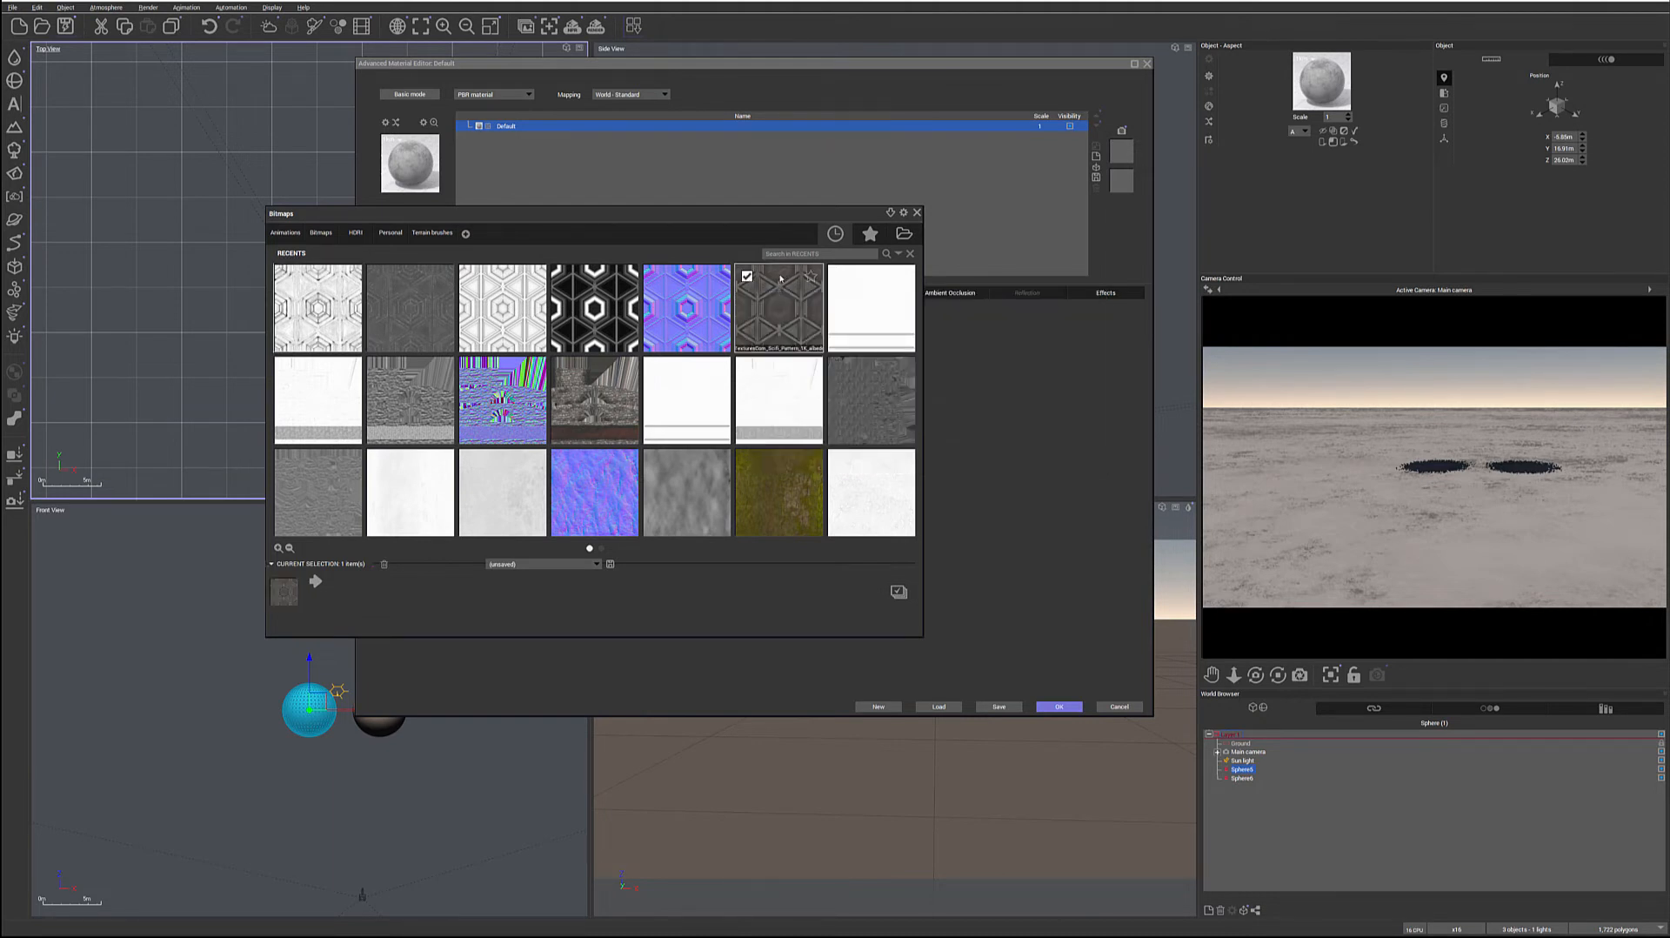
double_click(774, 306)
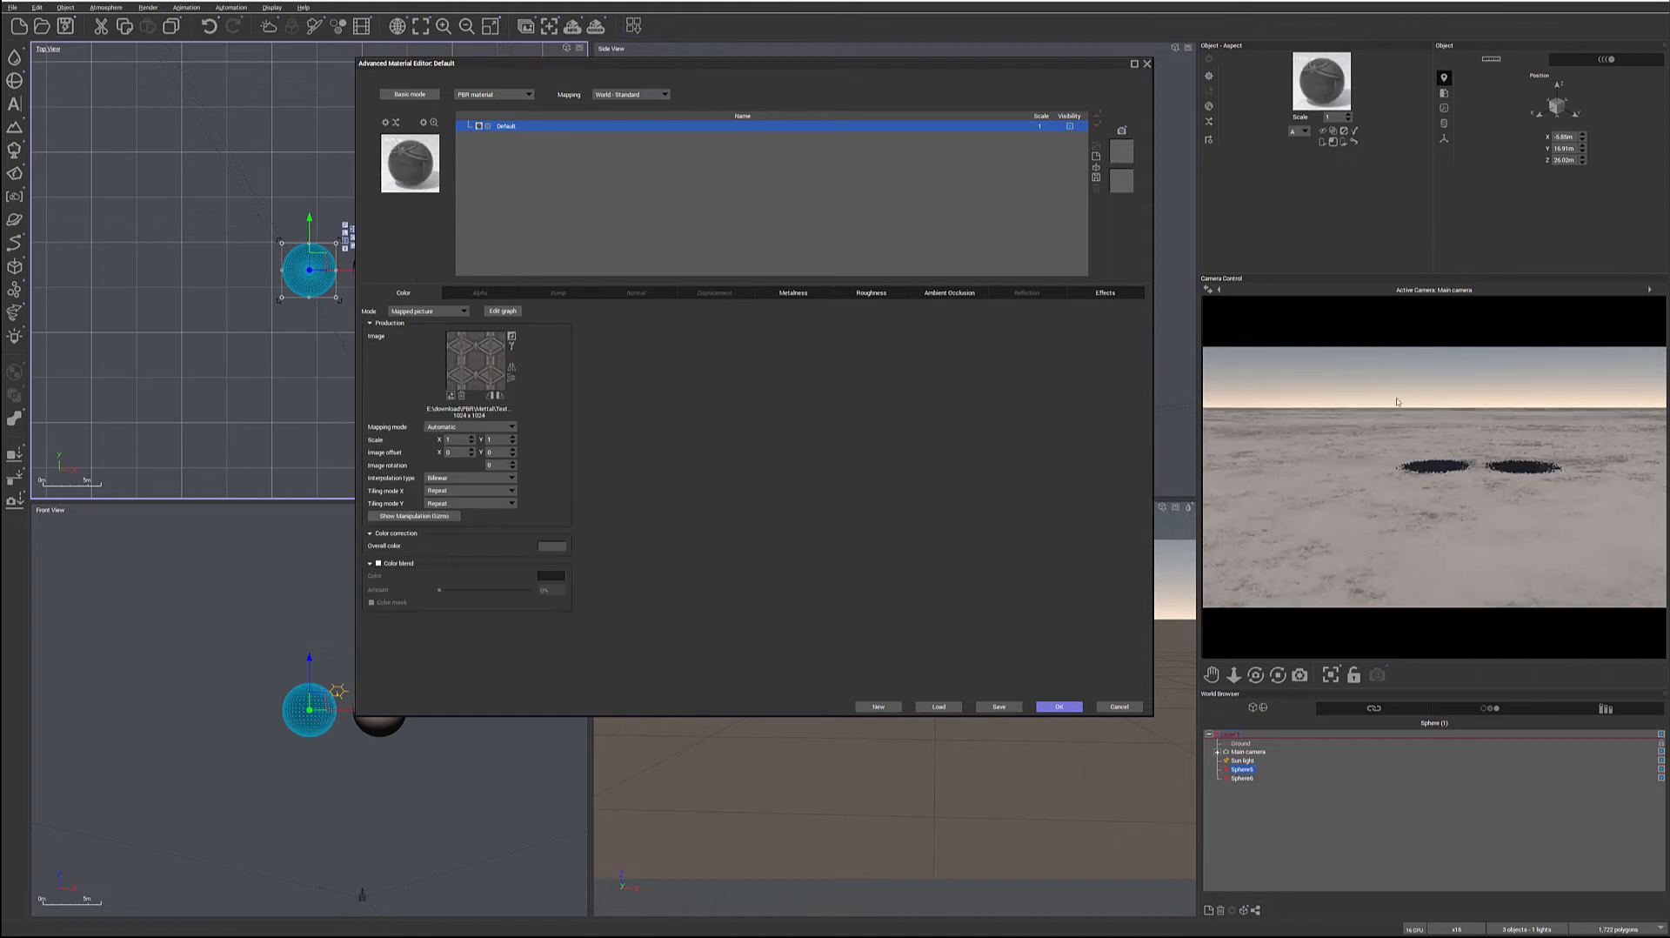
Set the material's mapping to Object - Parametric and accept the material changes
left_click(663, 94)
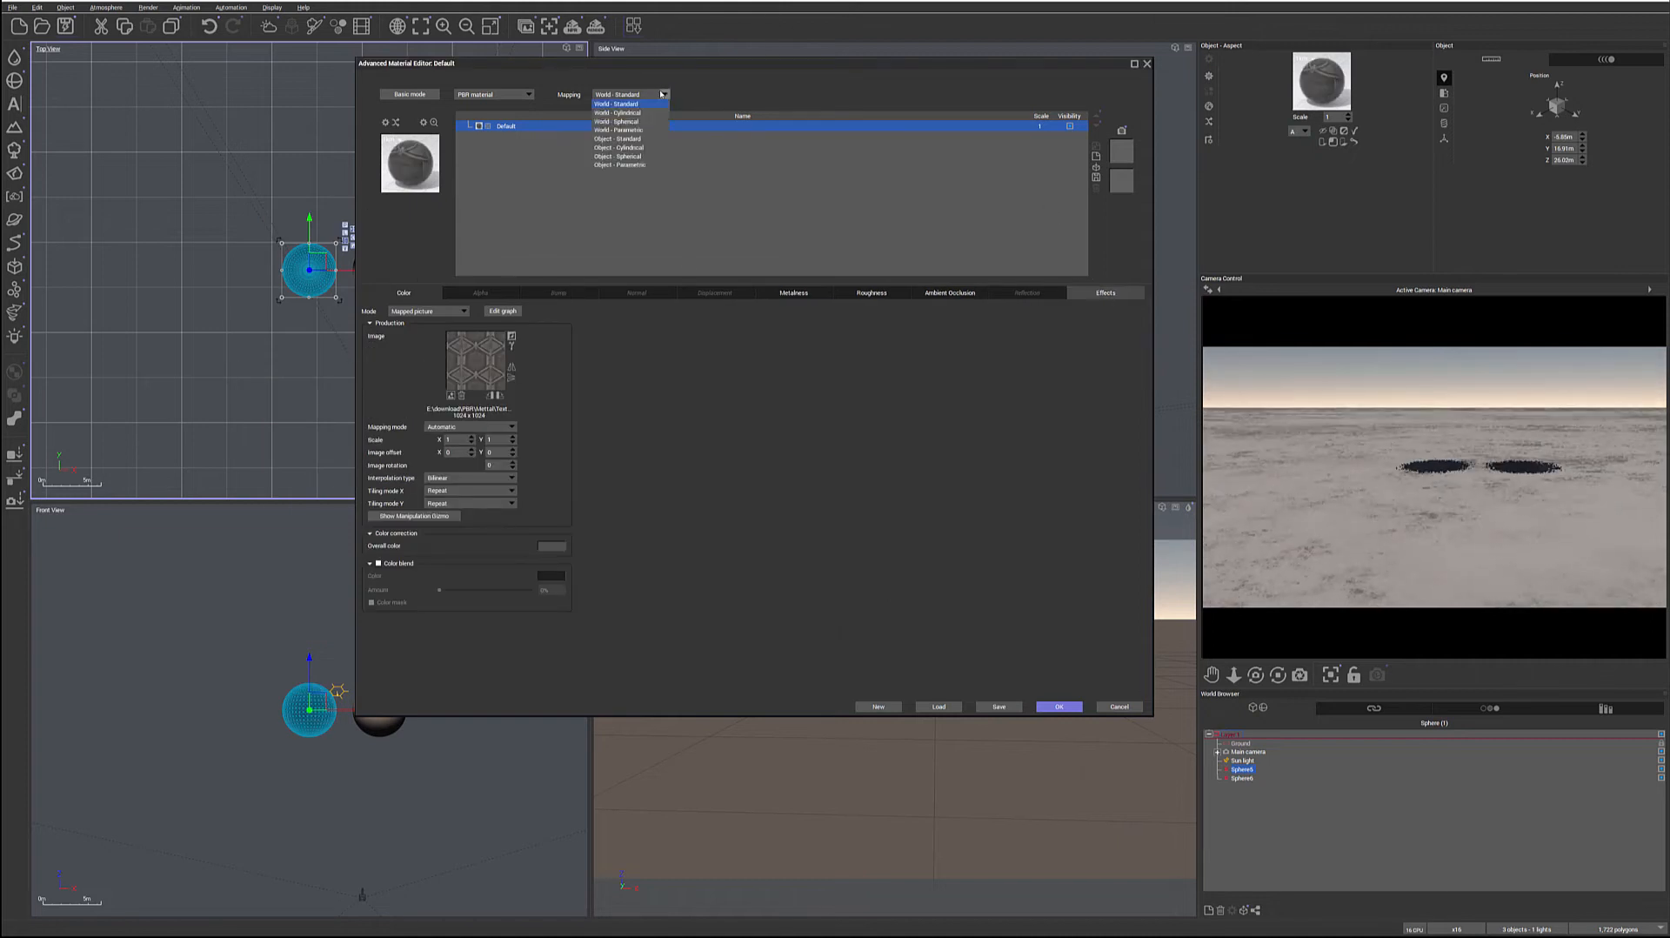
left_click(631, 164)
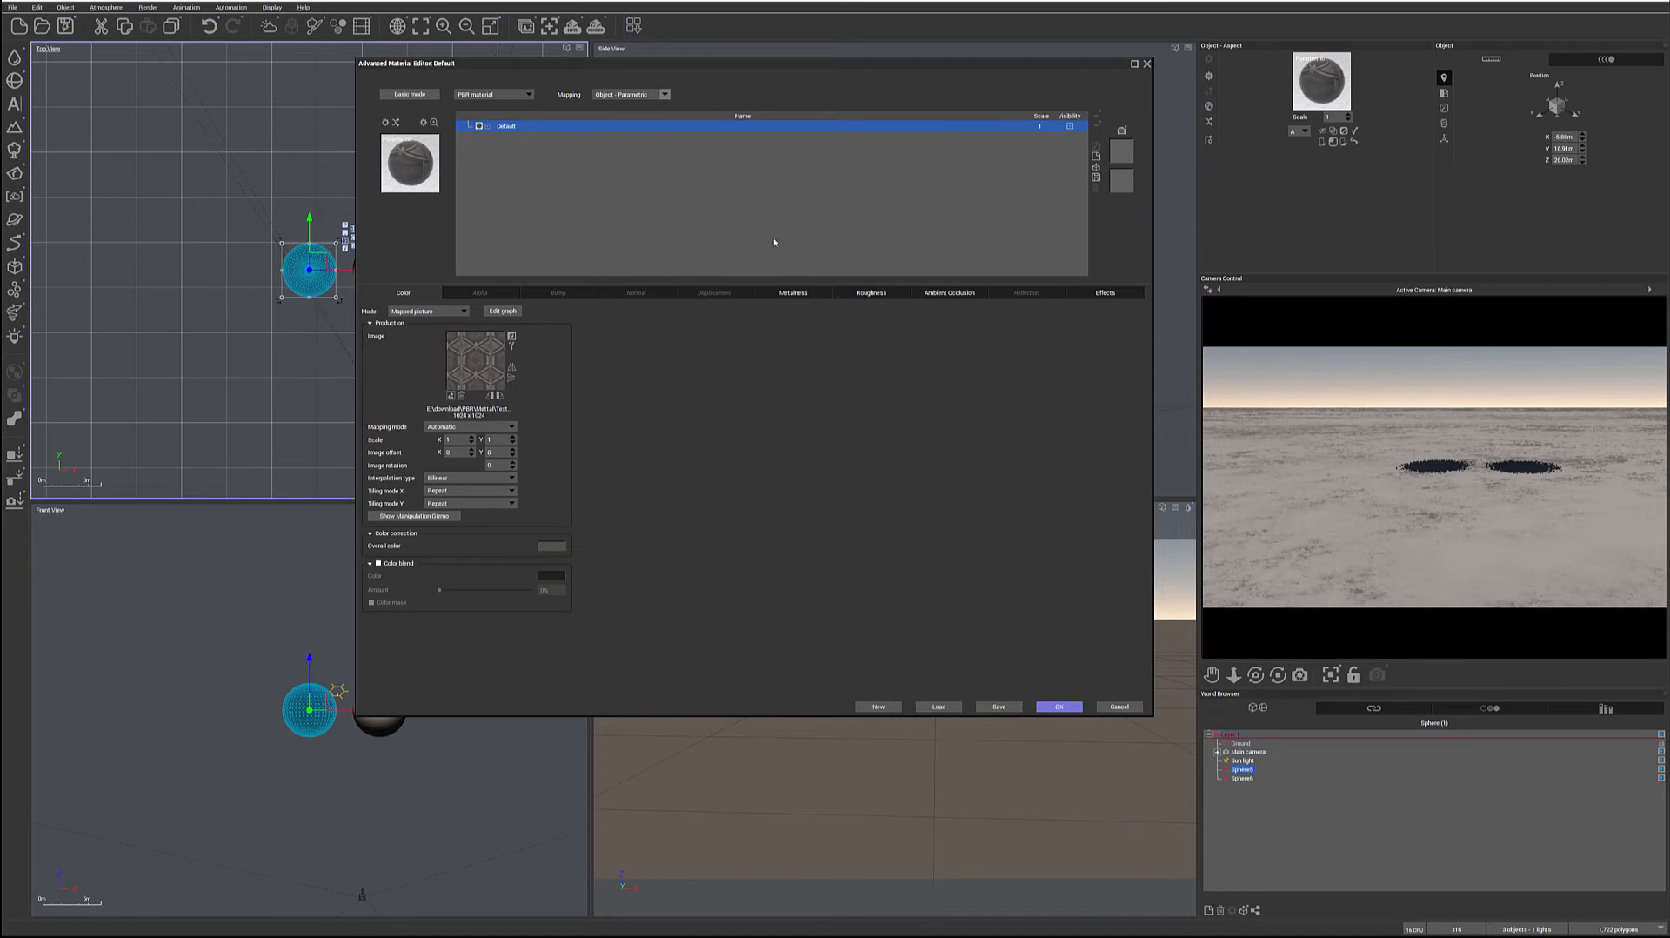
left_click(1059, 705)
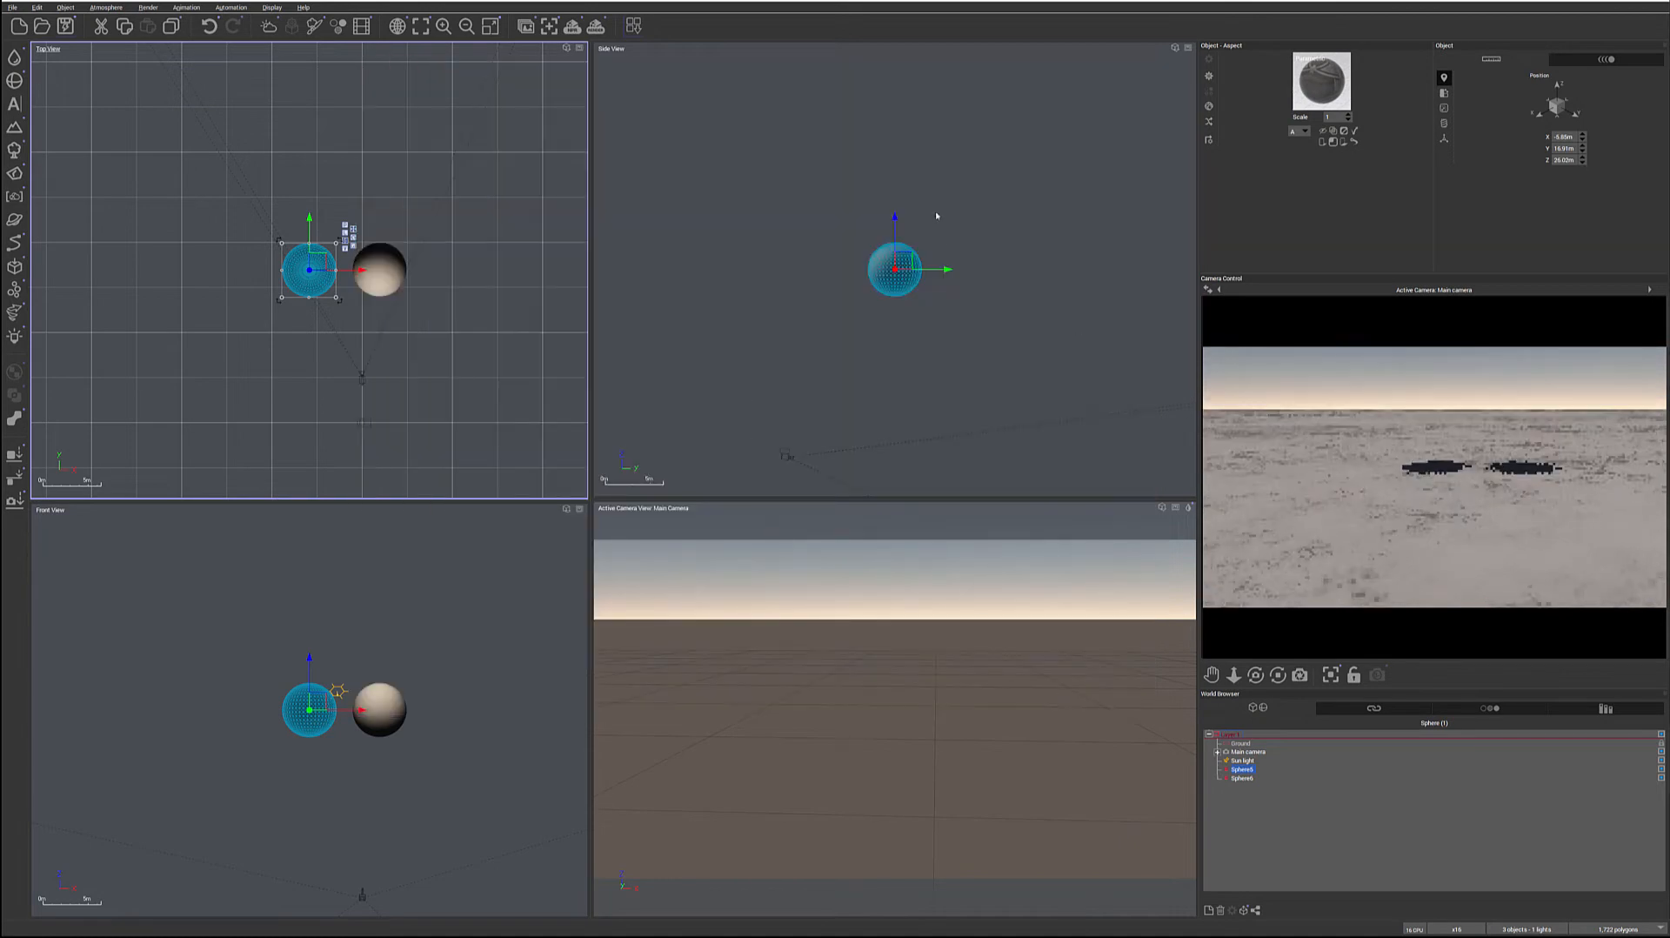
Select both spheres and lower them together toward the ground into the main camera's view
left_click_drag(802, 141, 1093, 361)
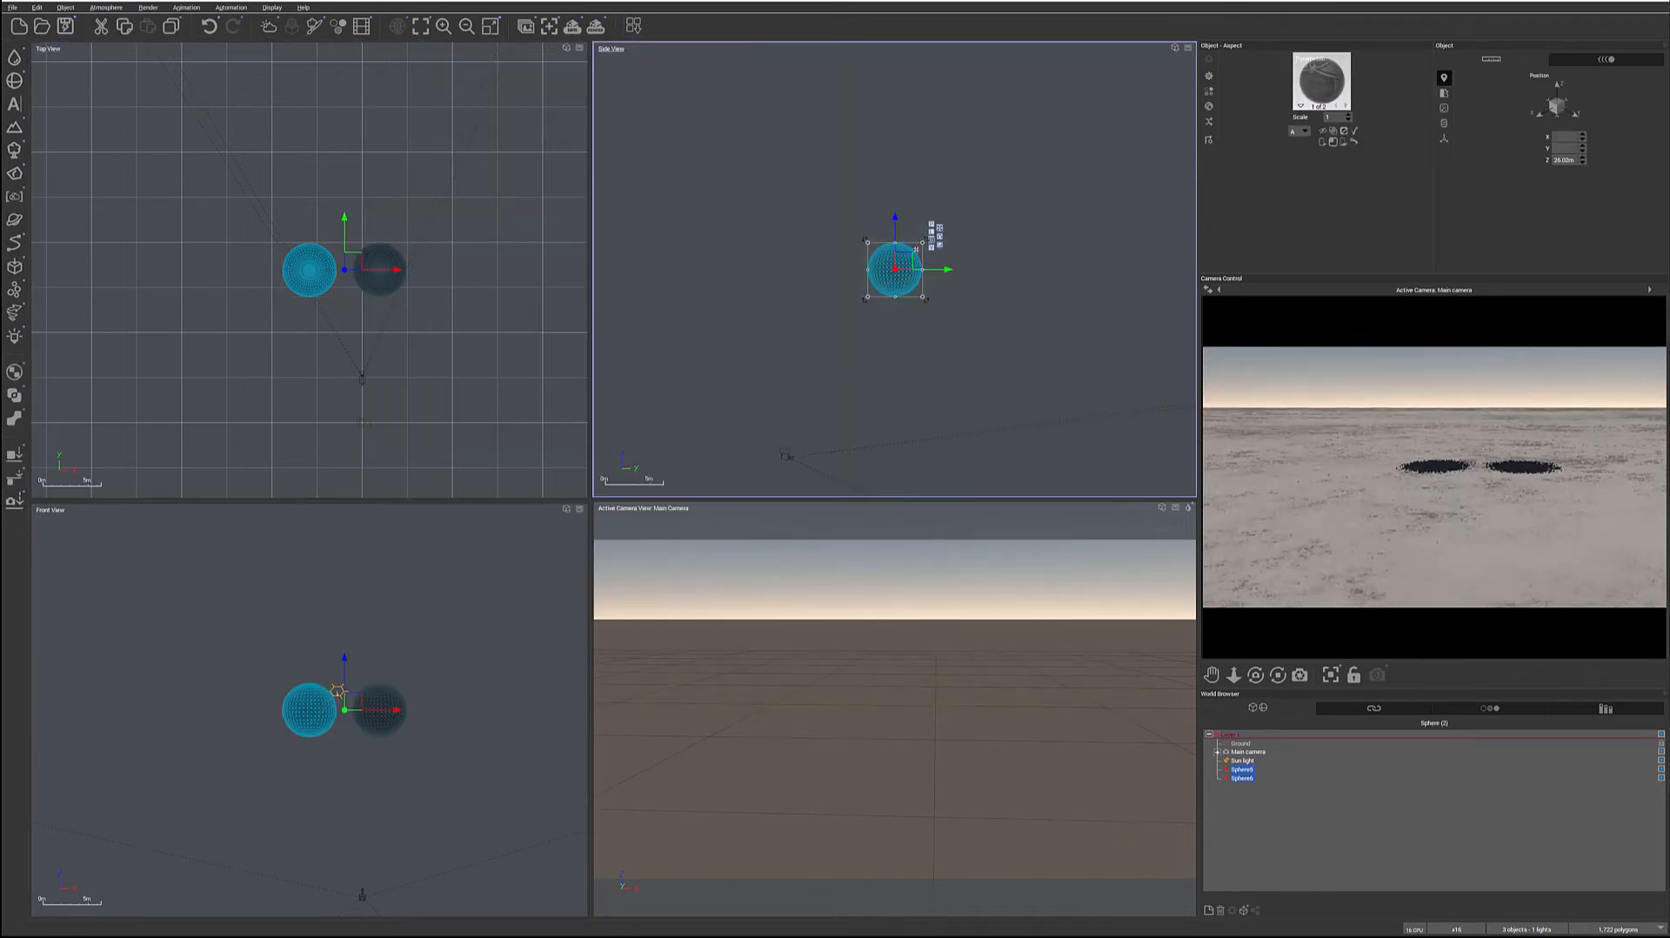
left_click_drag(912, 255, 937, 455)
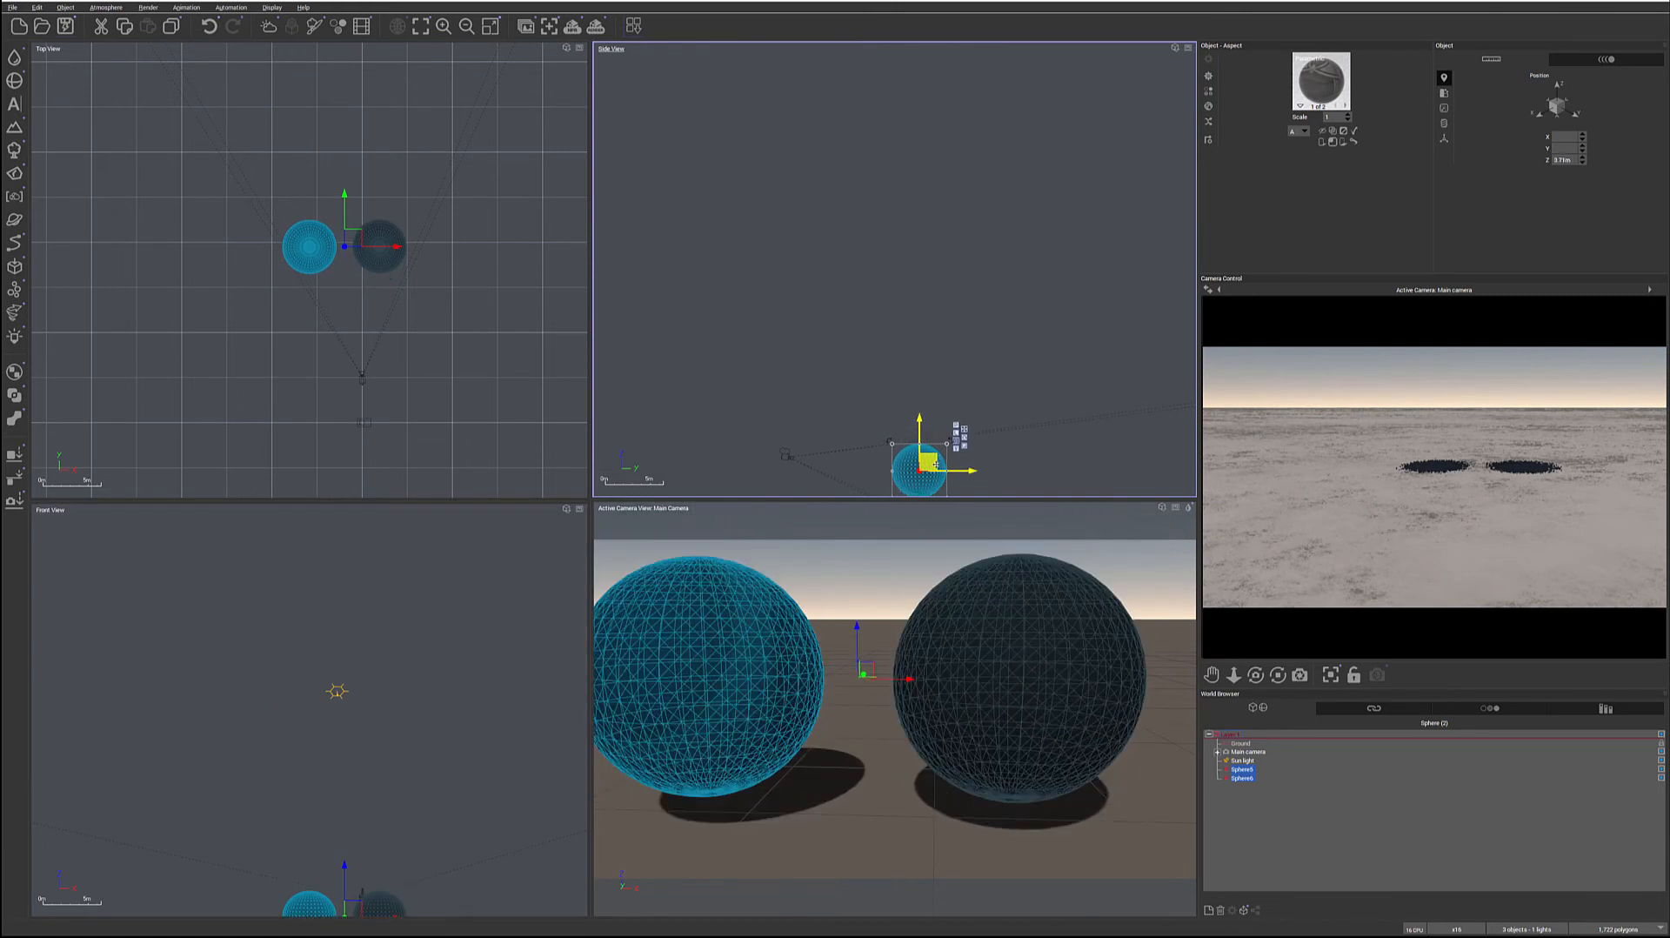
Move both spheres together sideways and slightly back to centre them in front of the main camera, and deselect them
left_click_drag(347, 241, 361, 231)
left_click(1355, 872)
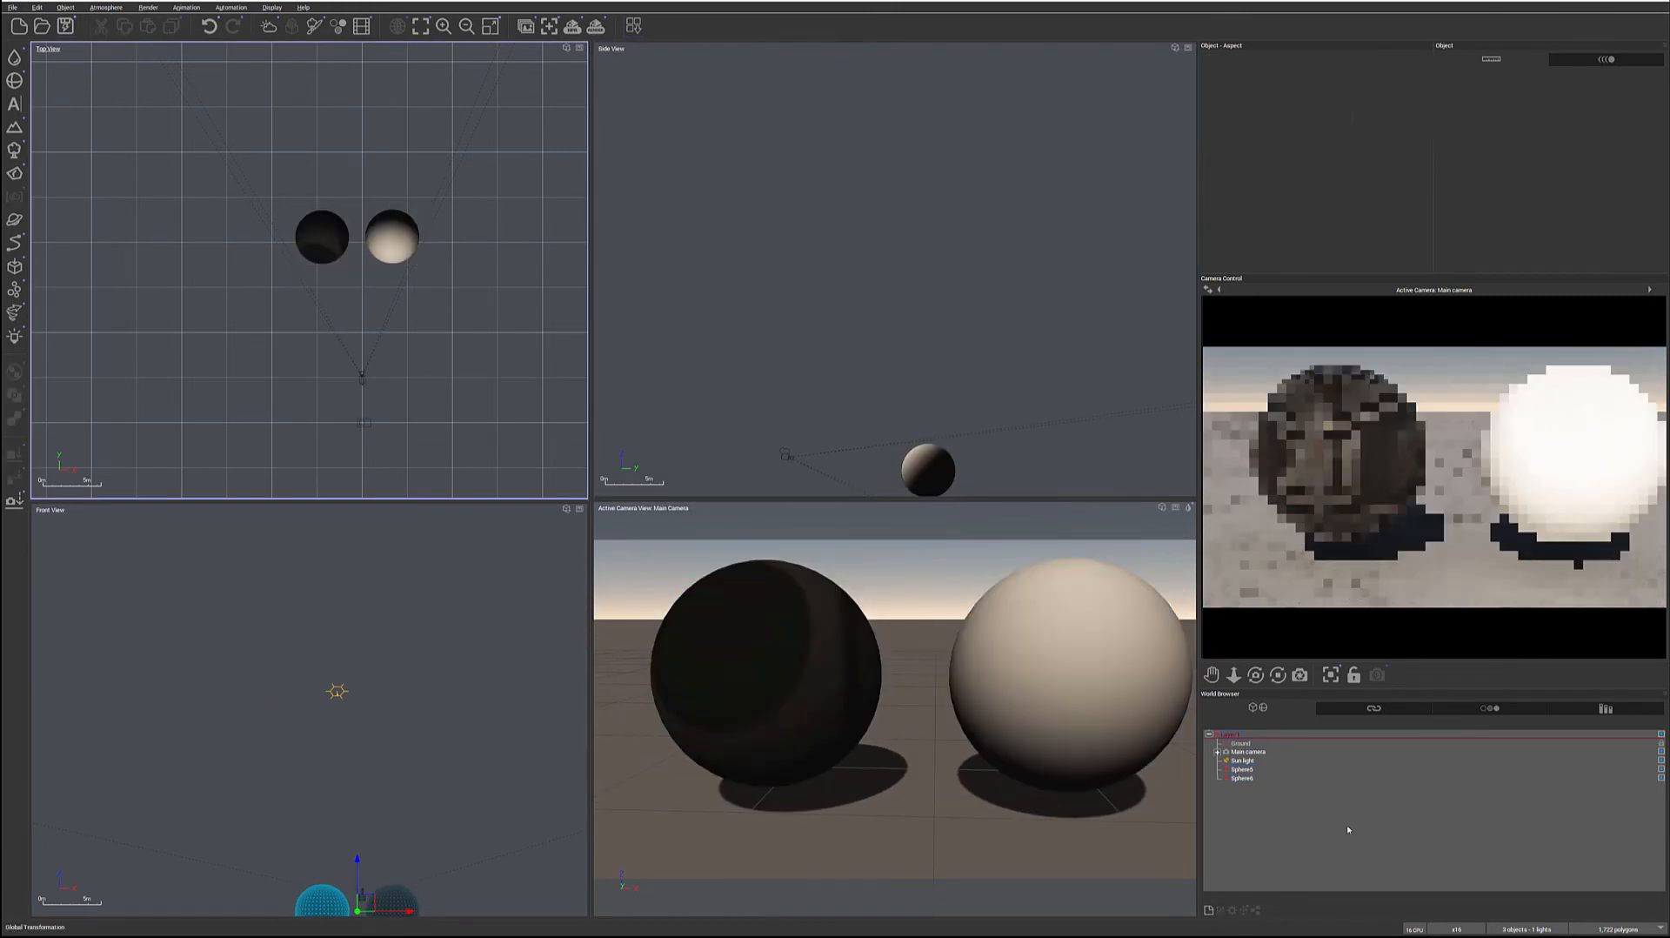
Reopen the dark textured sphere's material and load the sci-fi pattern normal map as a Mapped picture in its Normal channel
left_click(1242, 769)
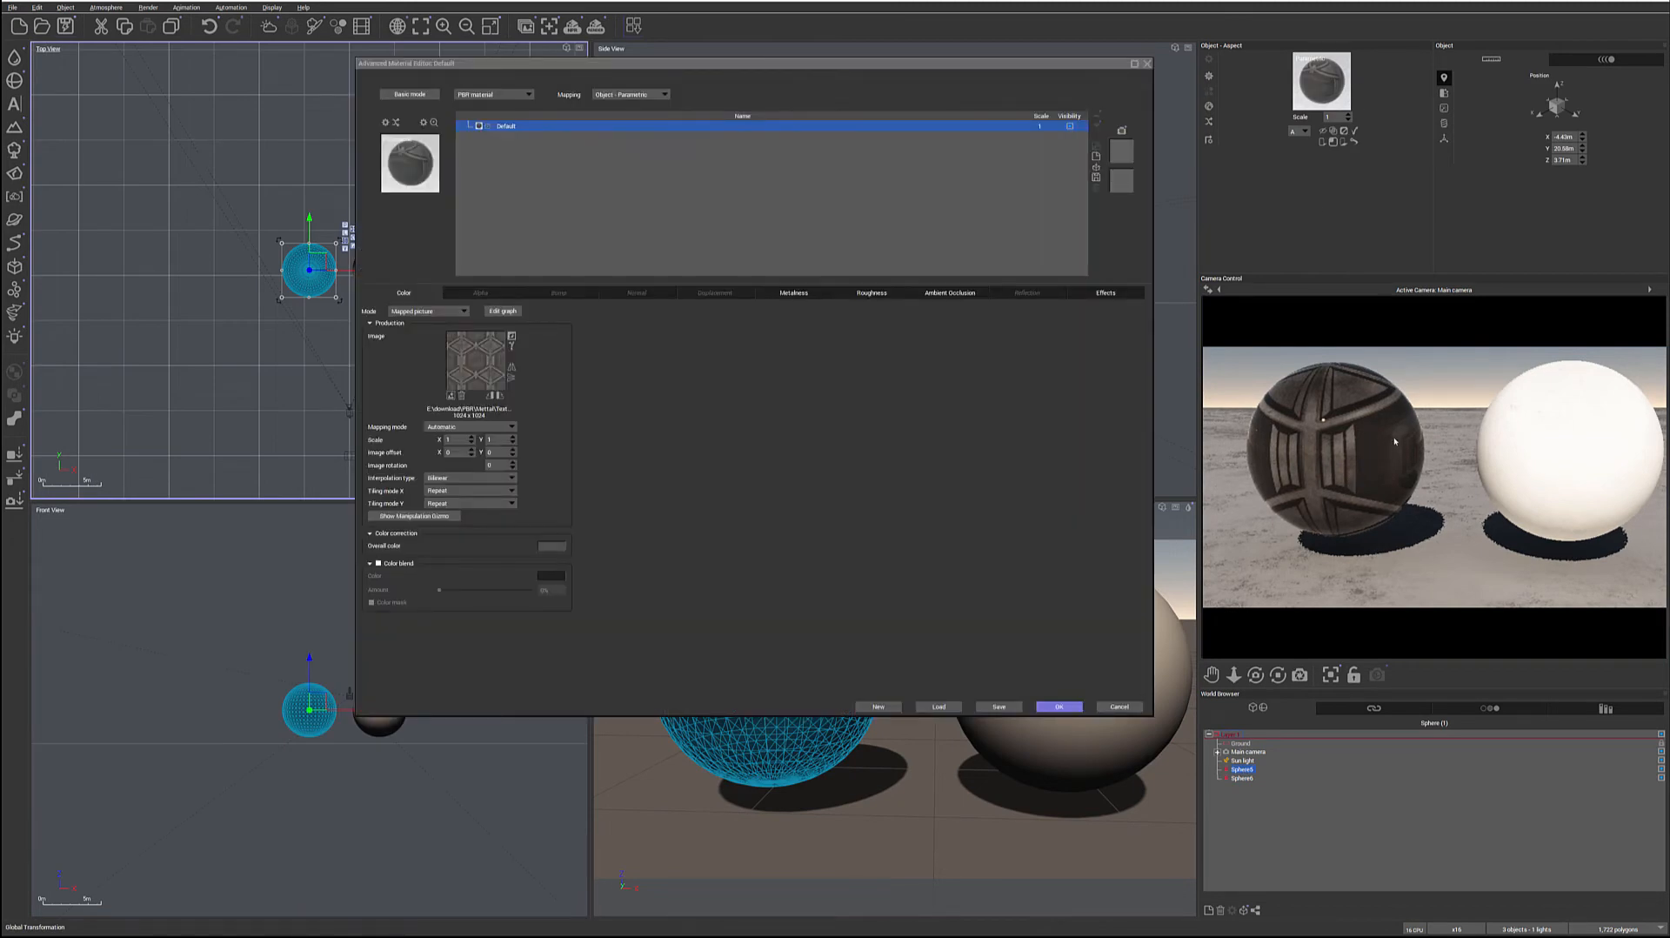
left_click(564, 294)
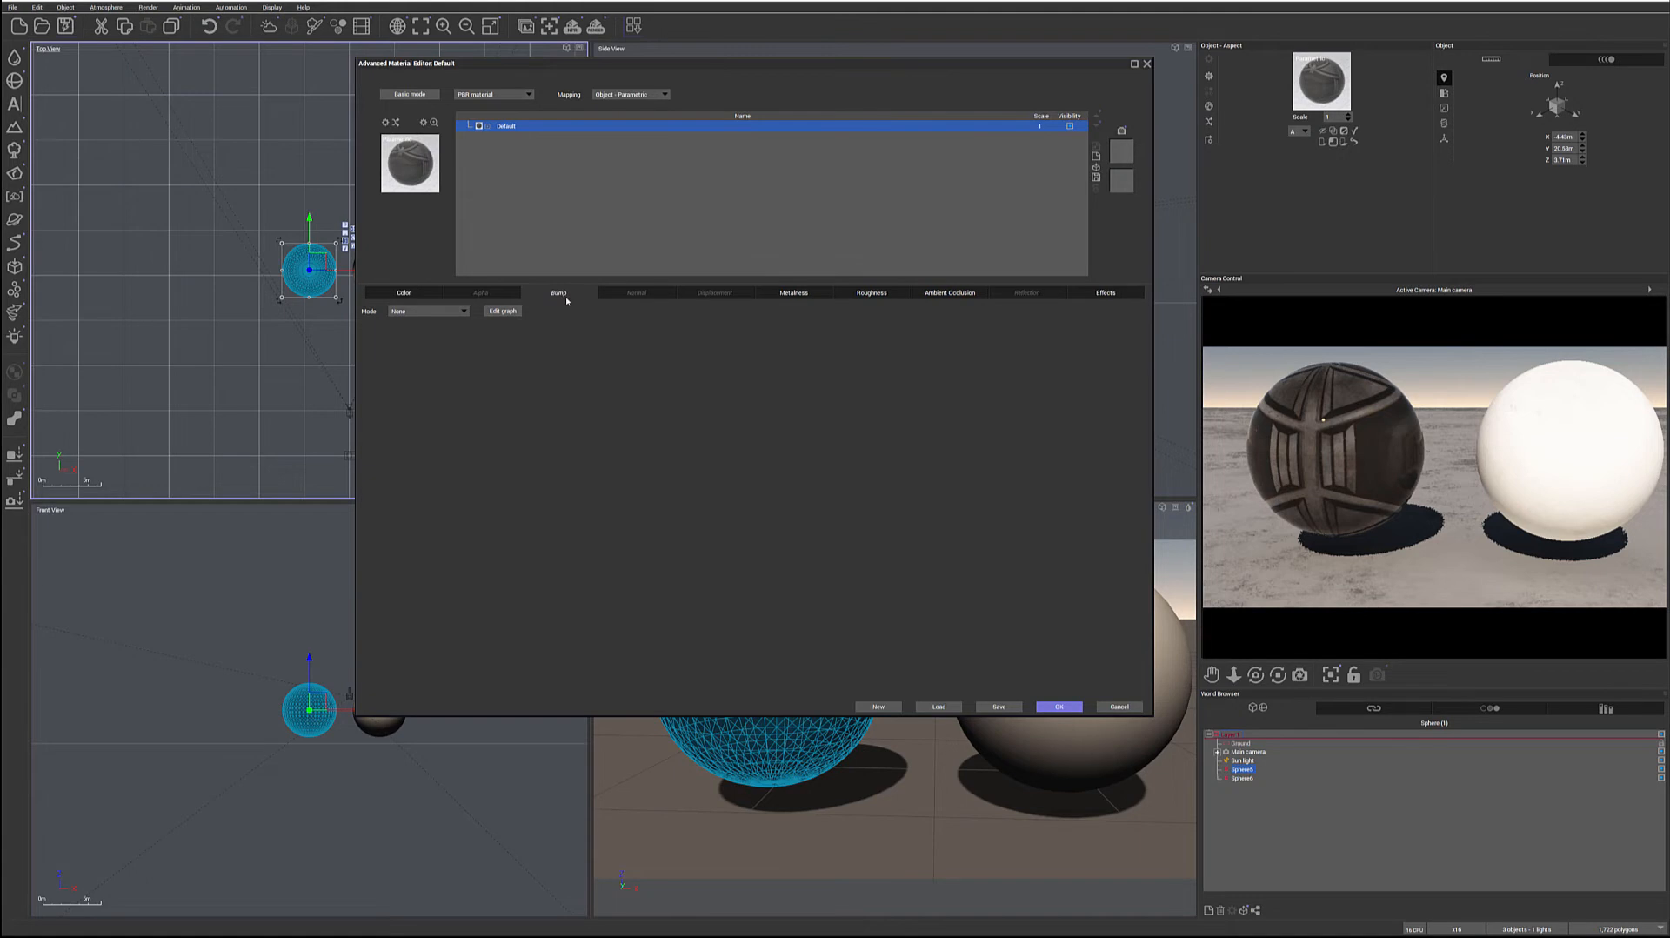
left_click(636, 293)
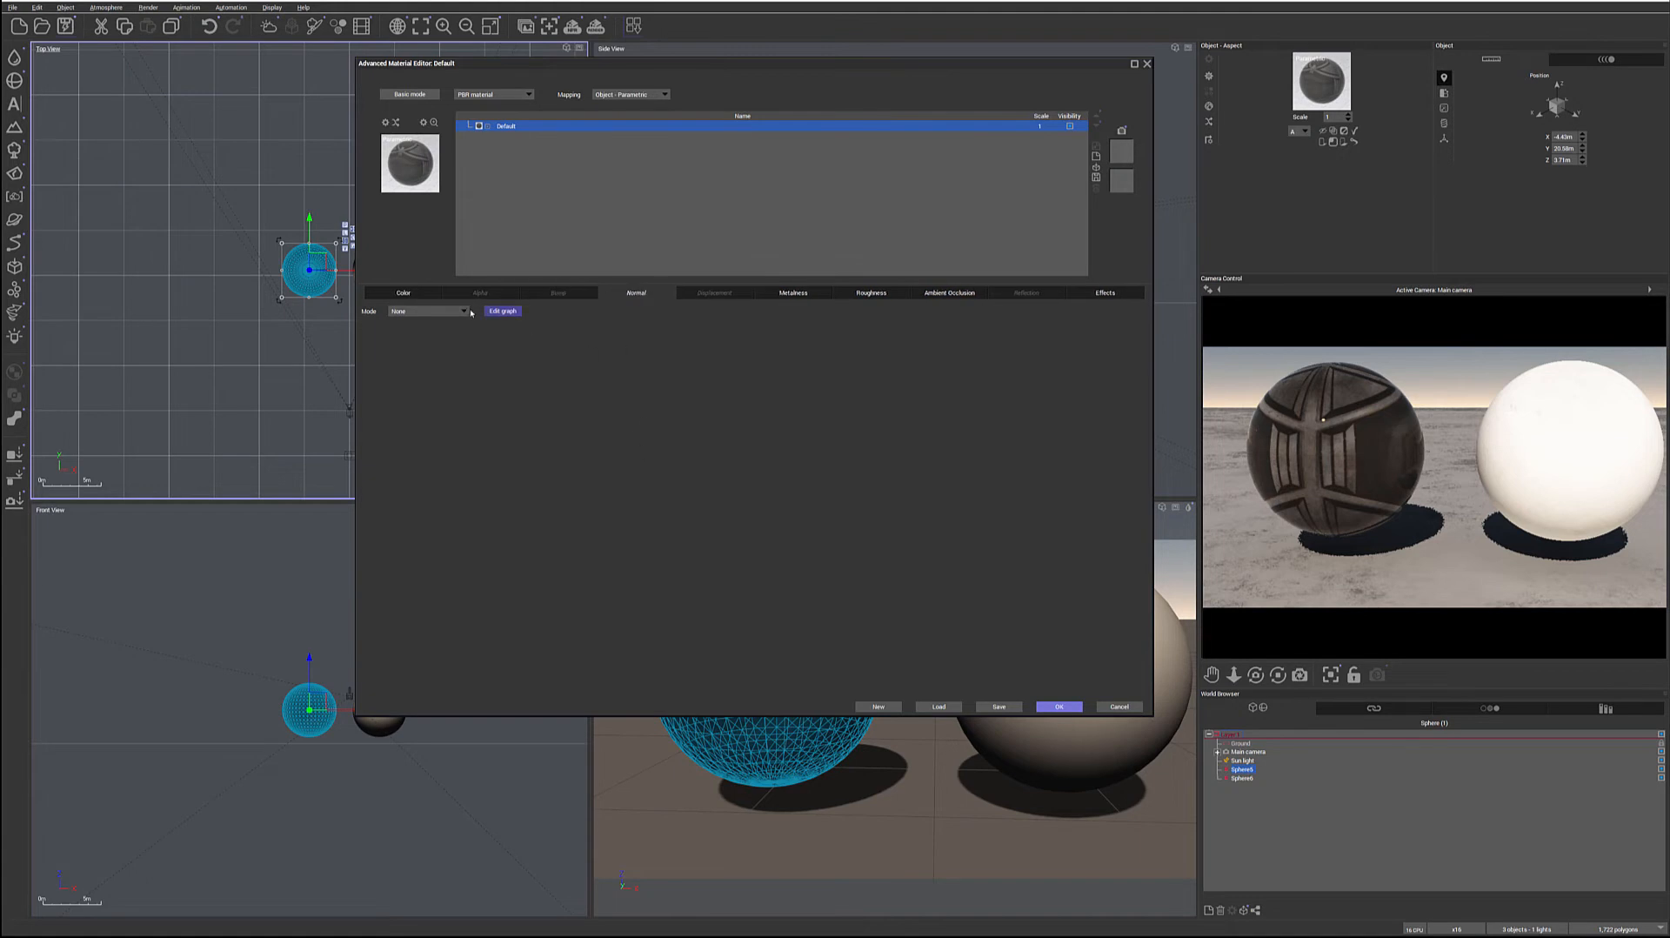
left_click(409, 312)
left_click(410, 331)
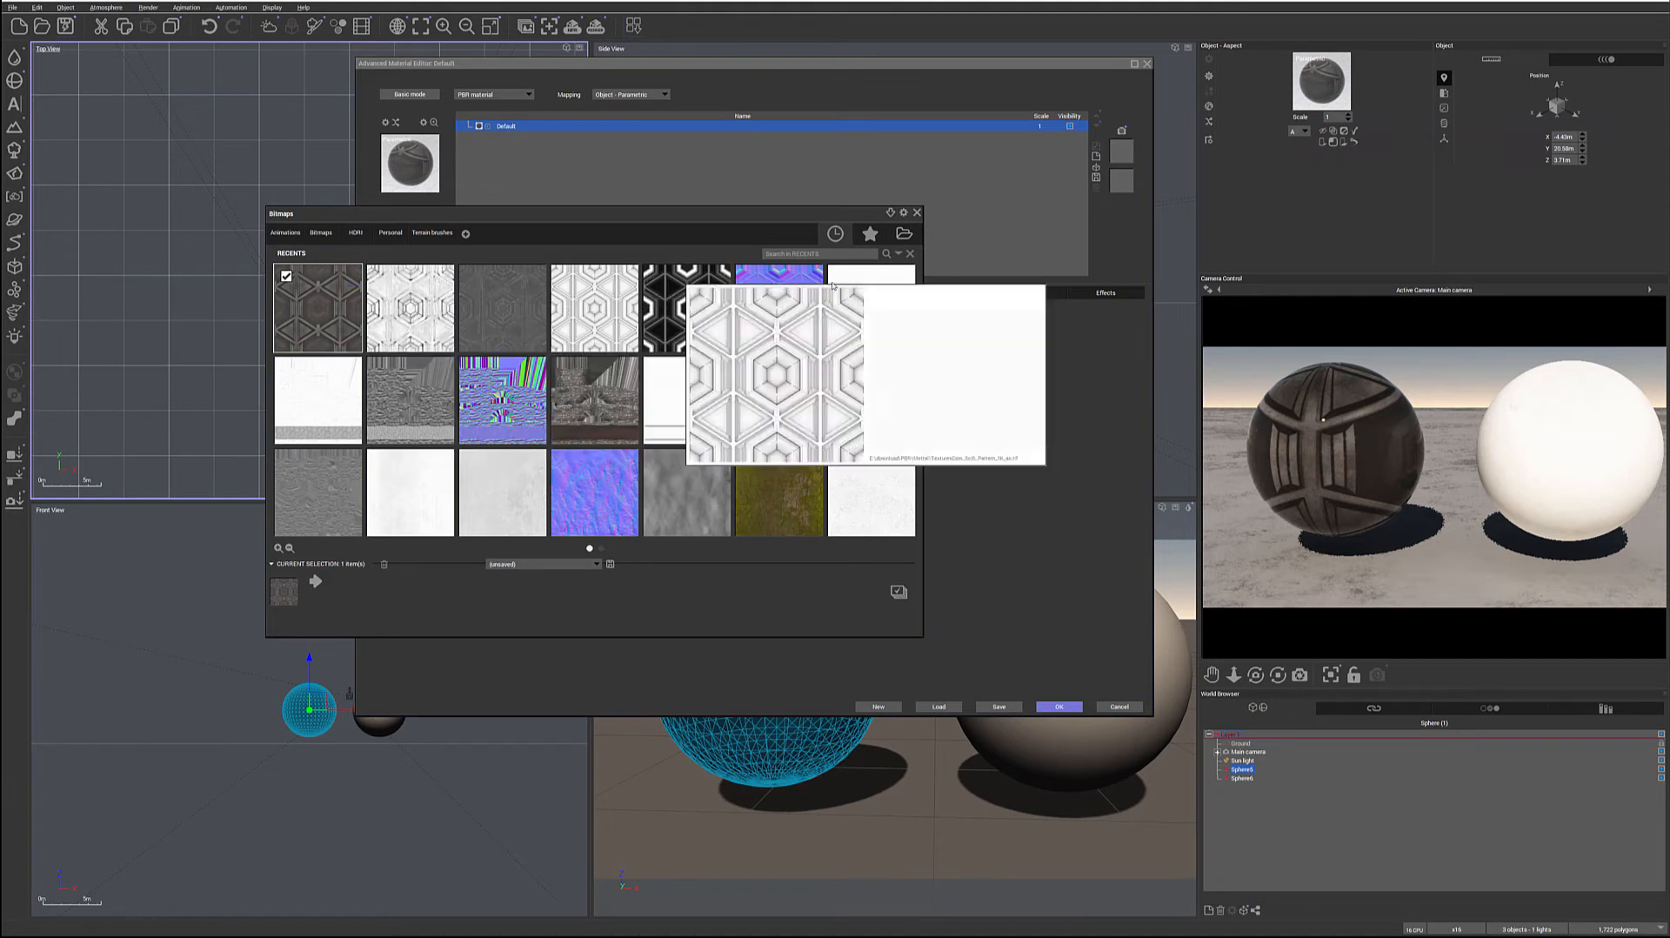
double_click(780, 308)
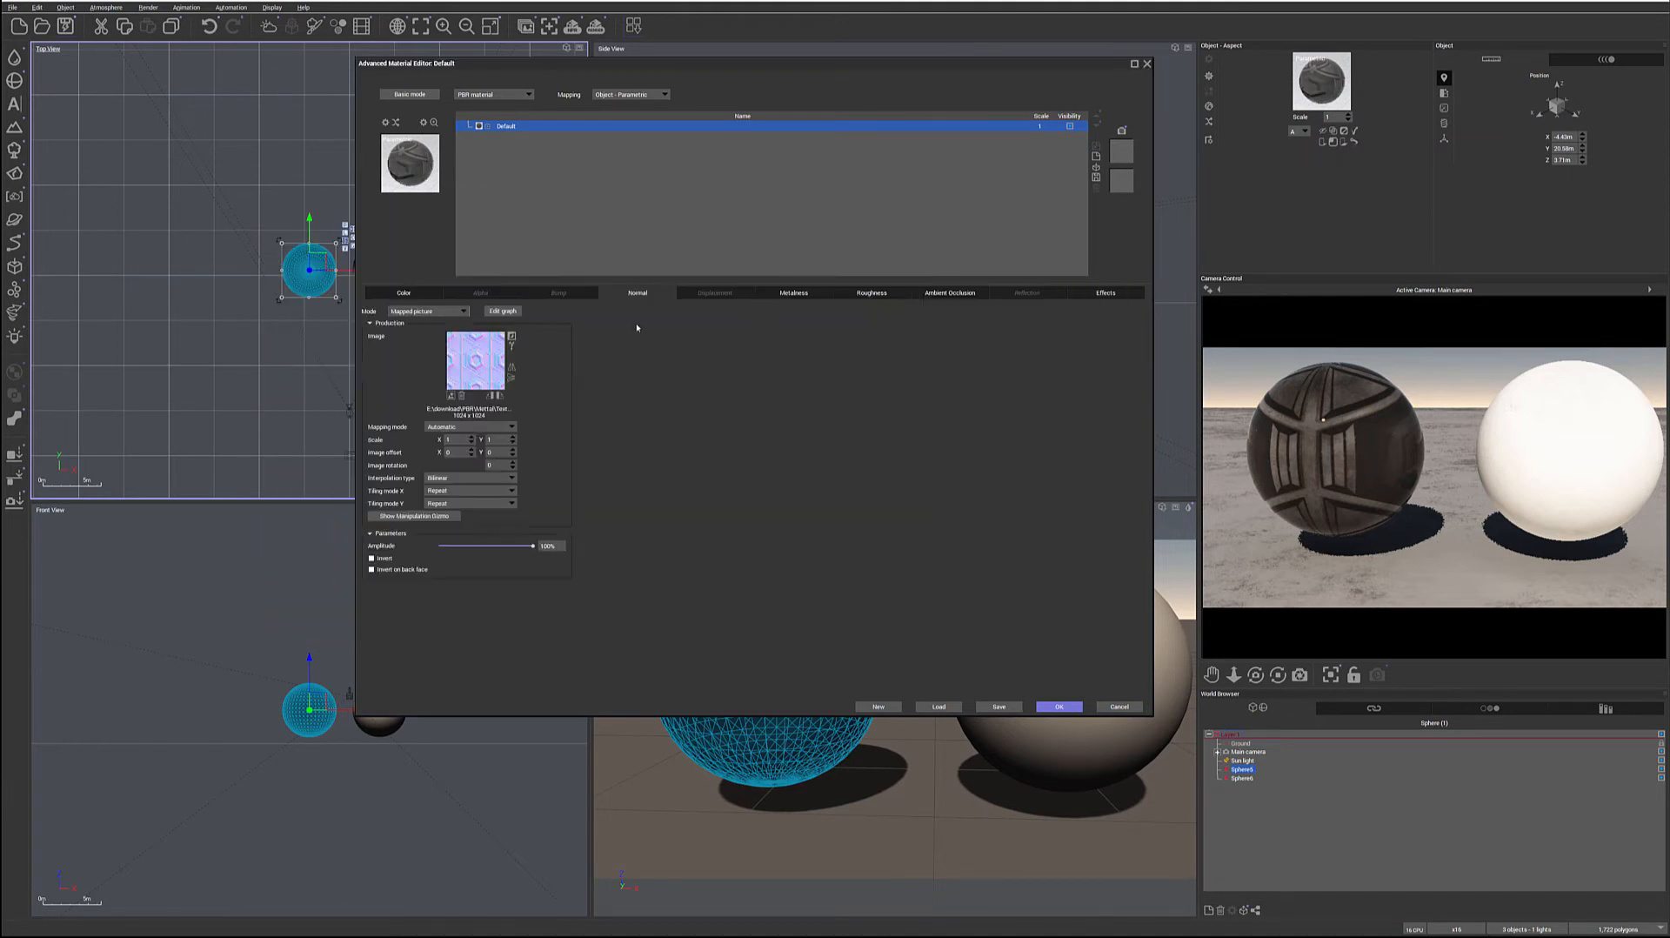
Set the material's displacement mode to Mapped picture and load the black-and-white sci-fi pattern height map
left_click(730, 295)
left_click(464, 311)
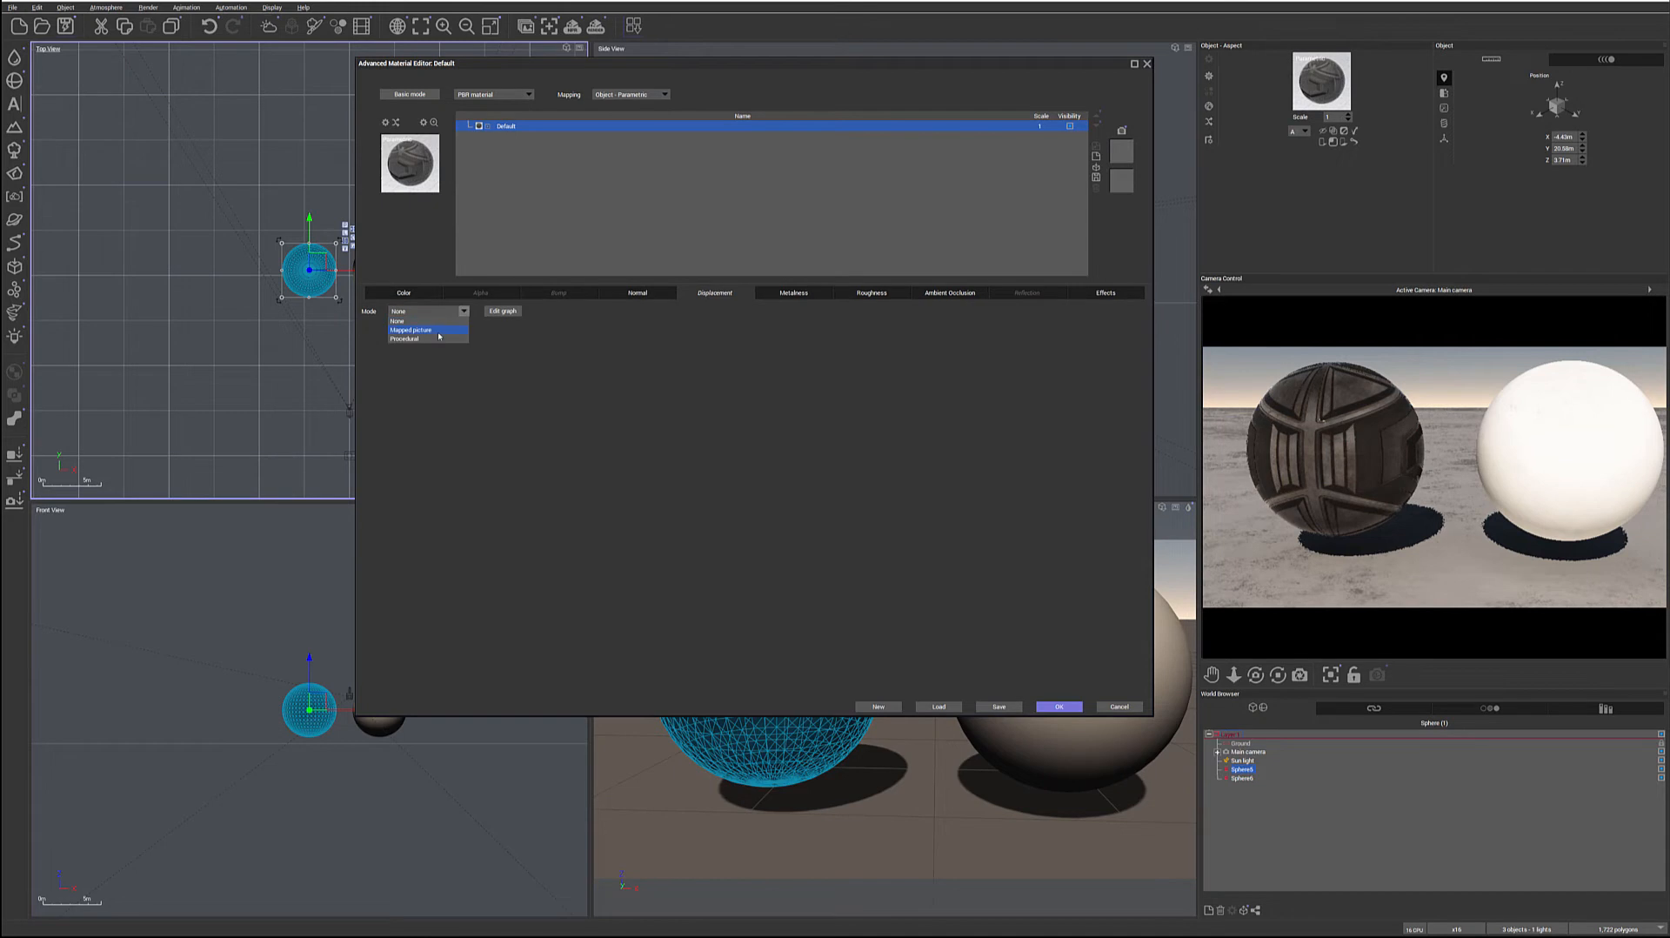
left_click(439, 332)
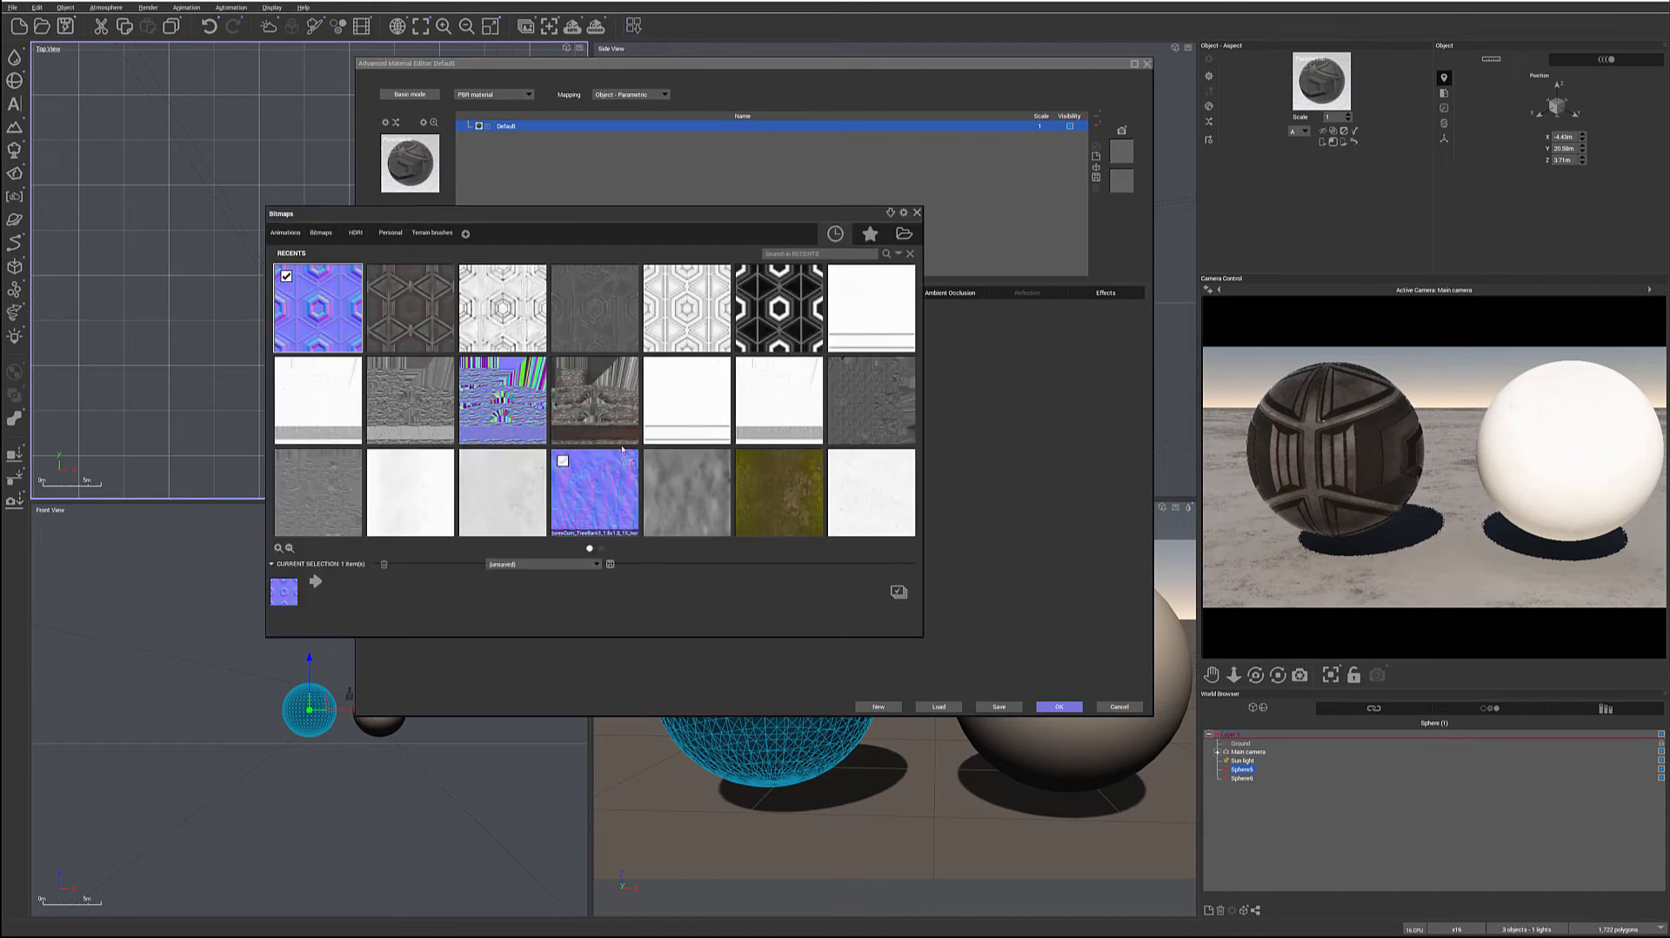
double_click(785, 314)
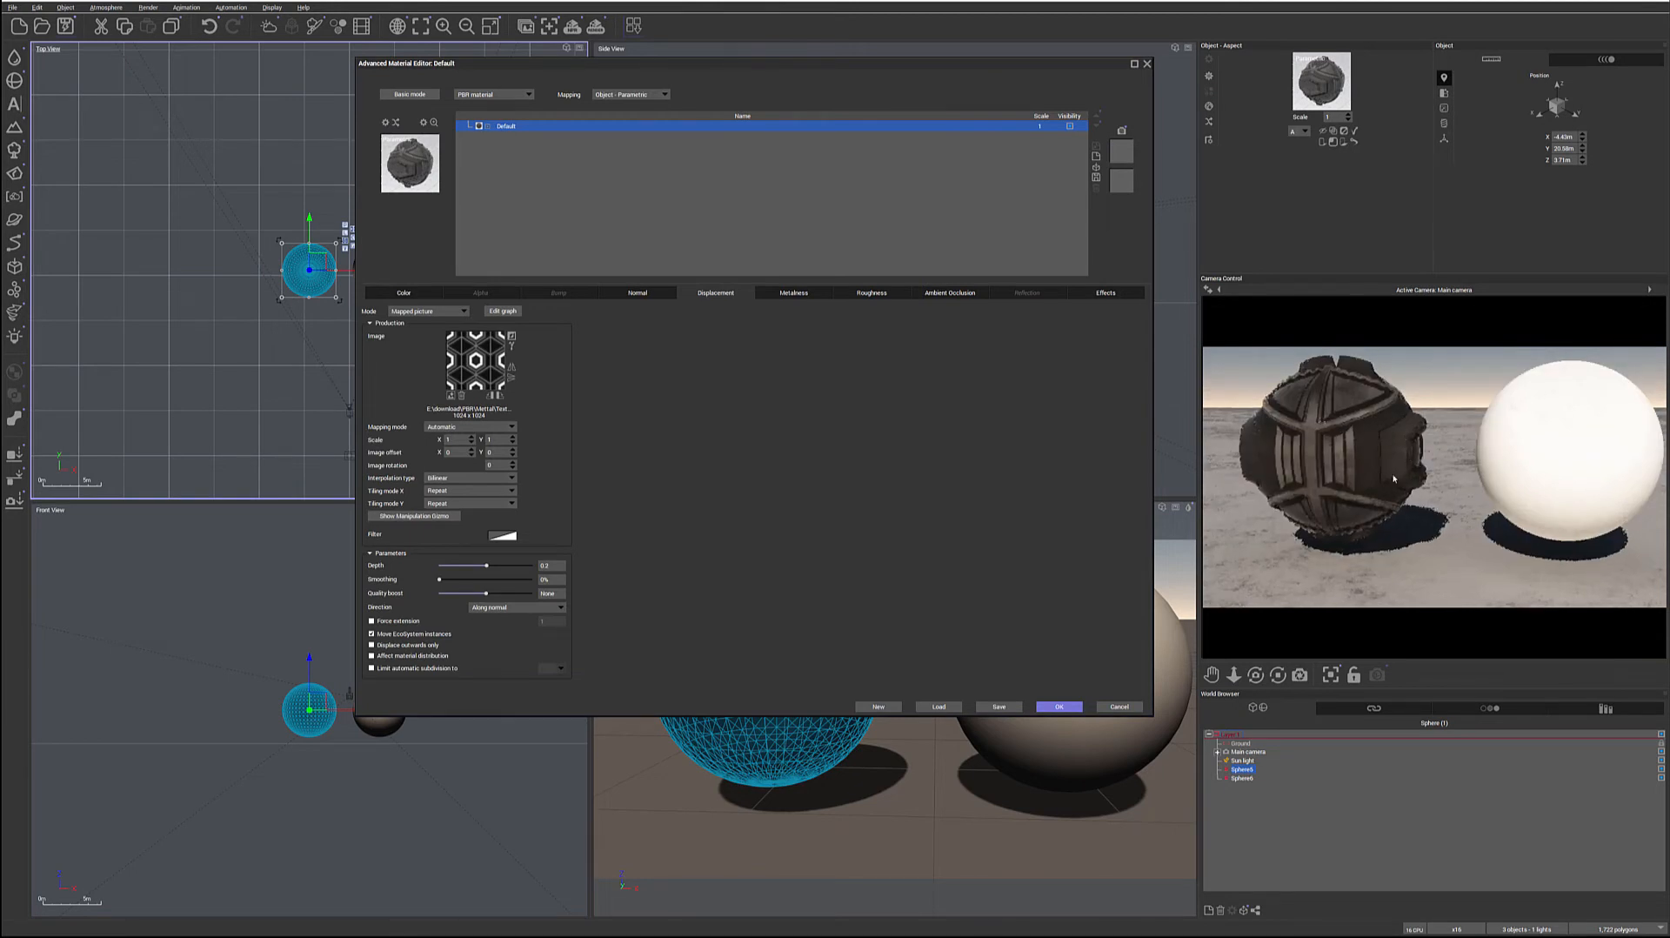
Set the metalness mode to Mapped picture and load the mostly white sci-fi pattern metalness map
left_click(791, 294)
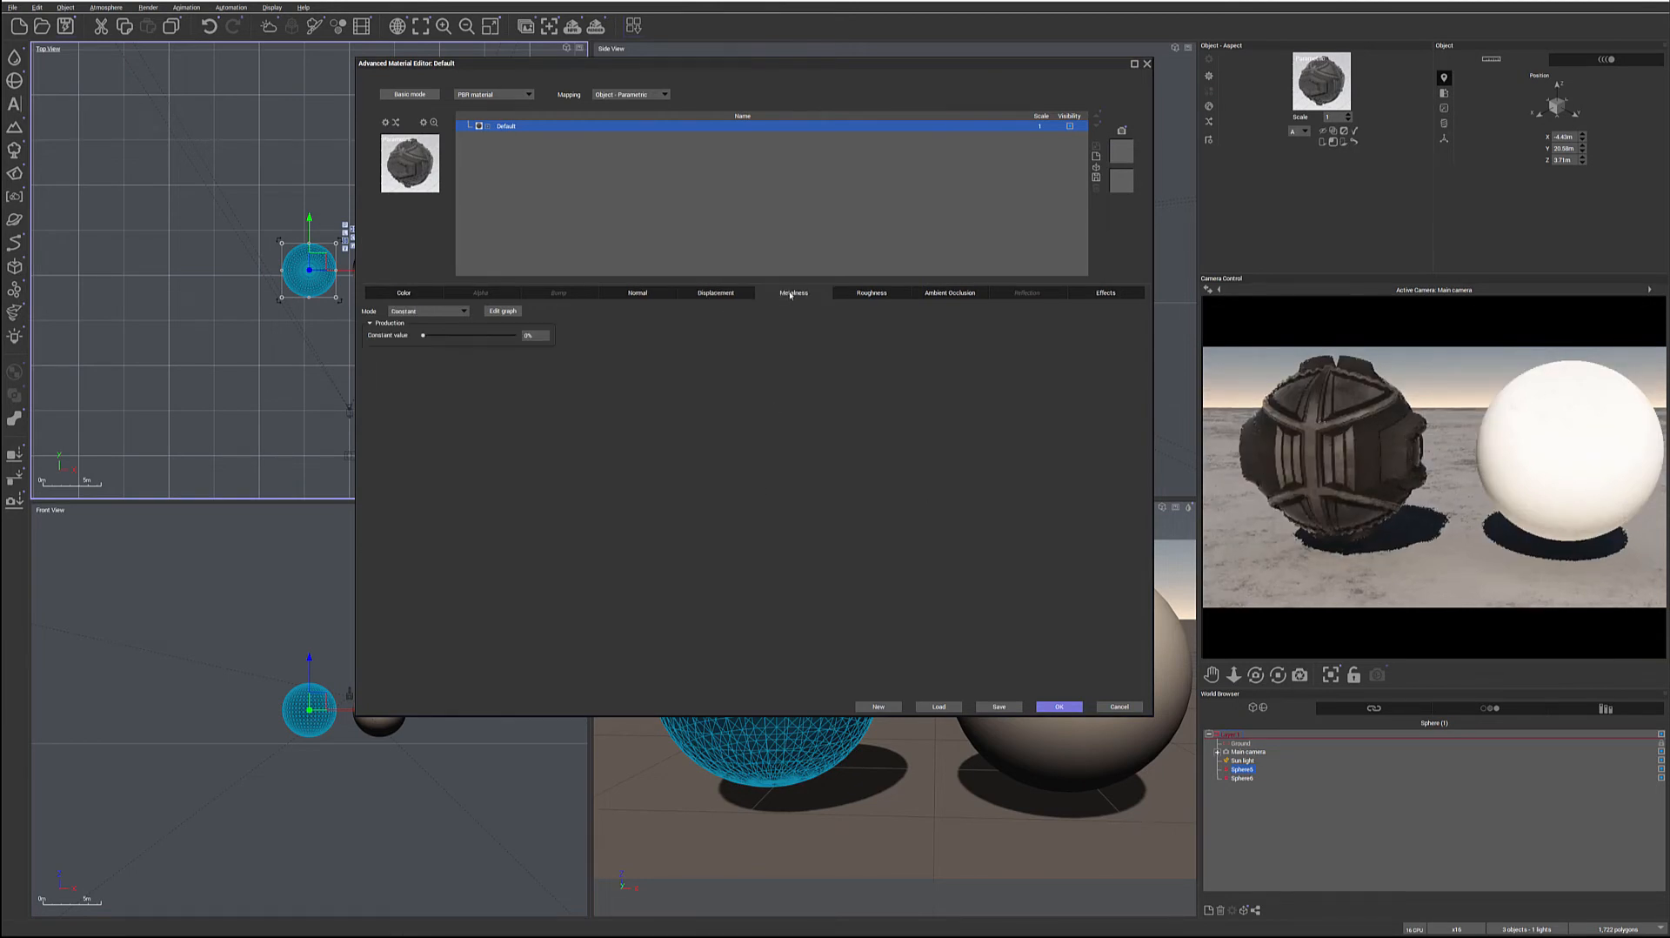
left_click(463, 311)
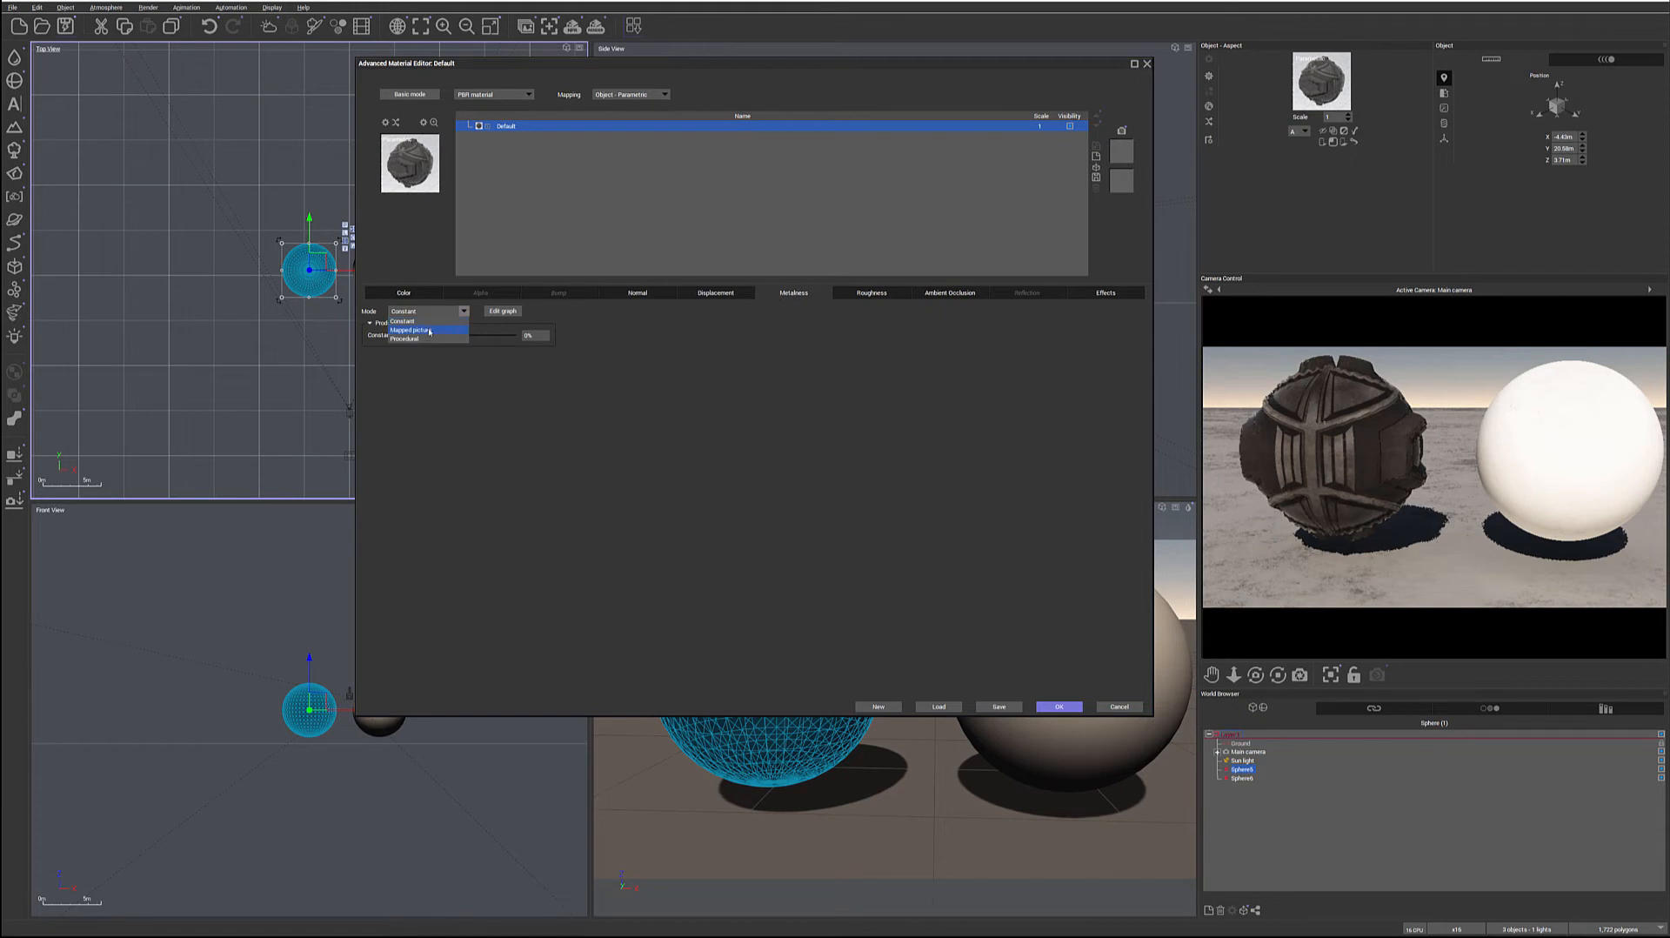
left_click(429, 331)
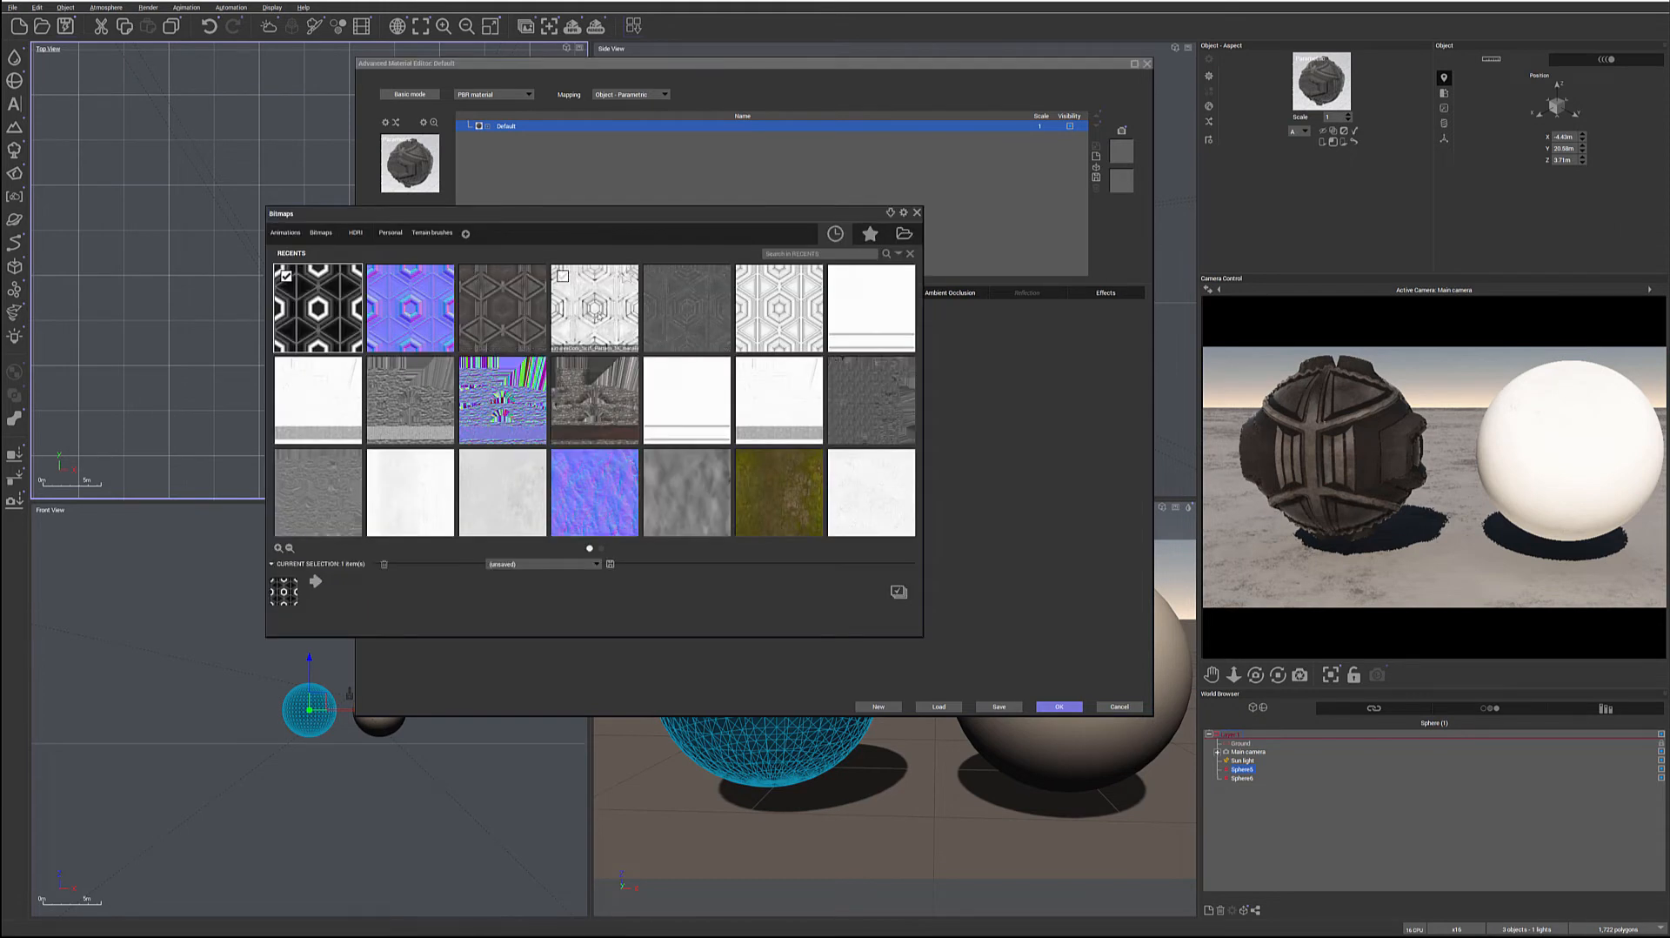
double_click(595, 311)
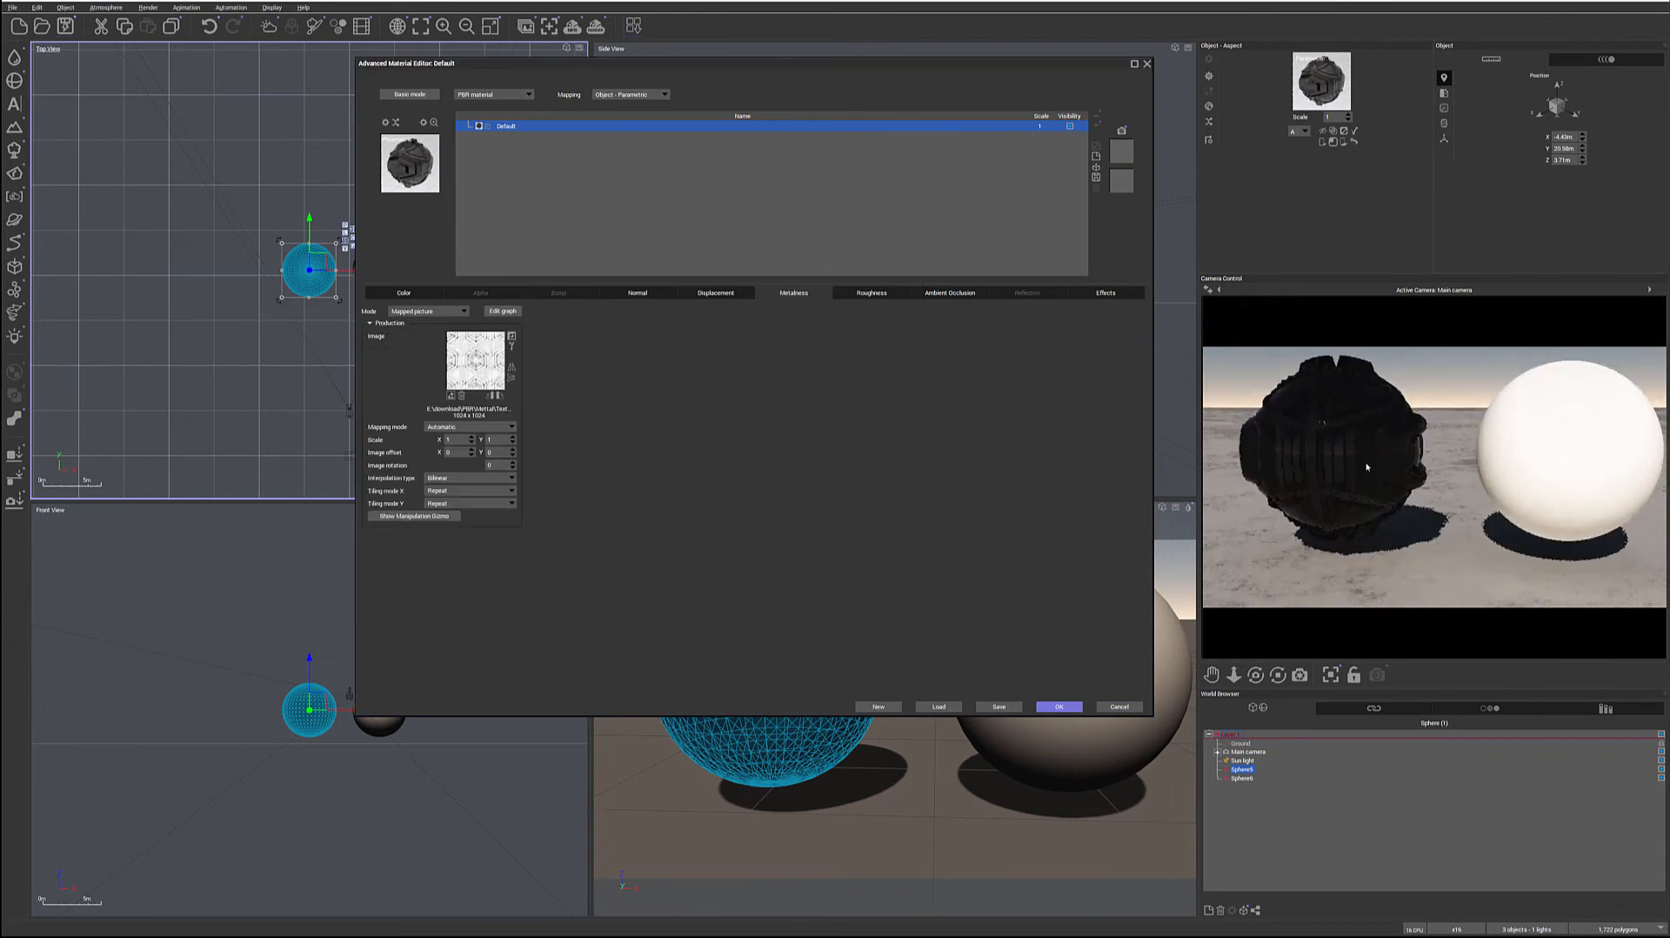
Set the roughness mode to Mapped picture and load the dark grey sci-fi pattern roughness map
left_click(865, 294)
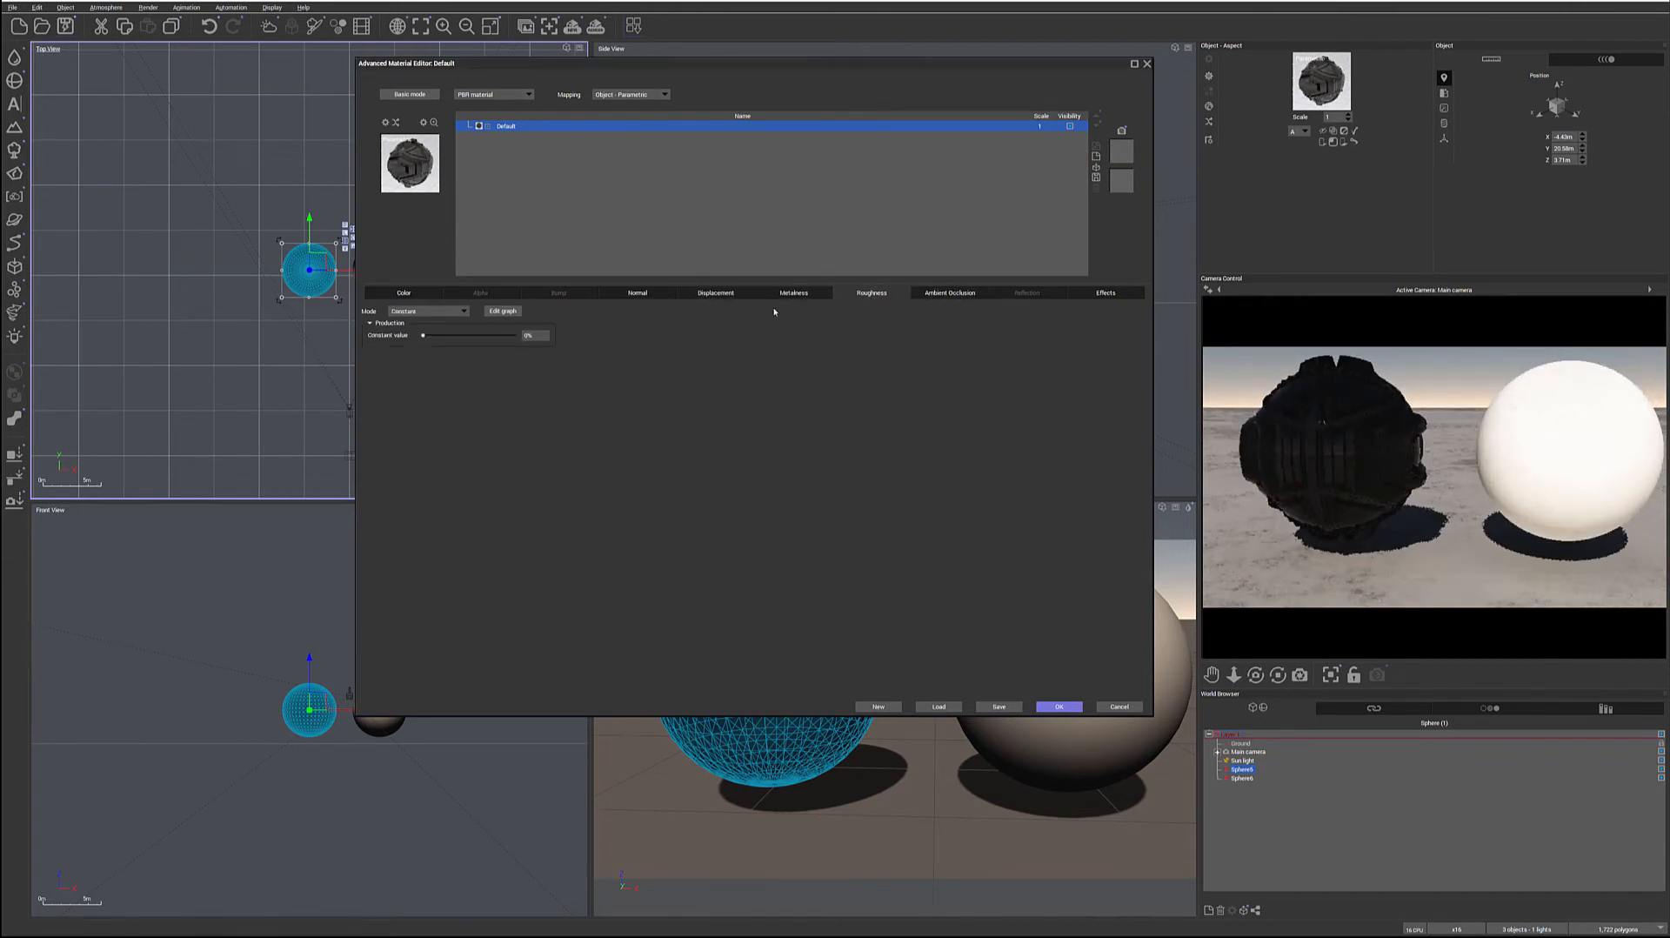
left_click(463, 311)
left_click(408, 331)
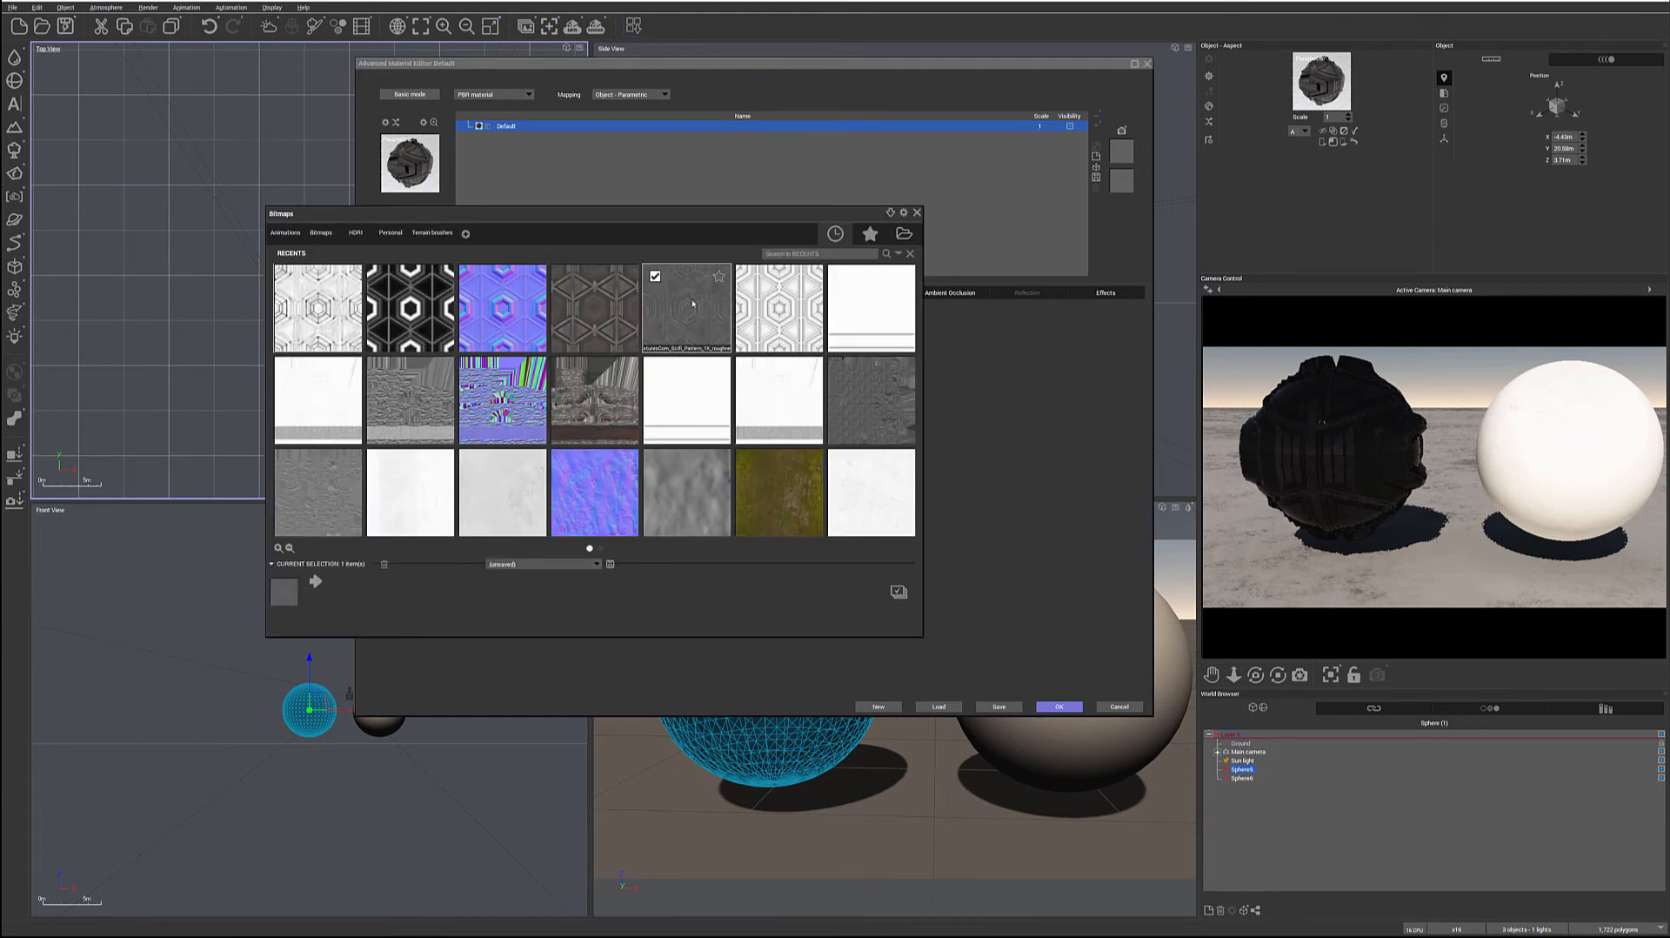
double_click(693, 303)
right_click(1396, 455)
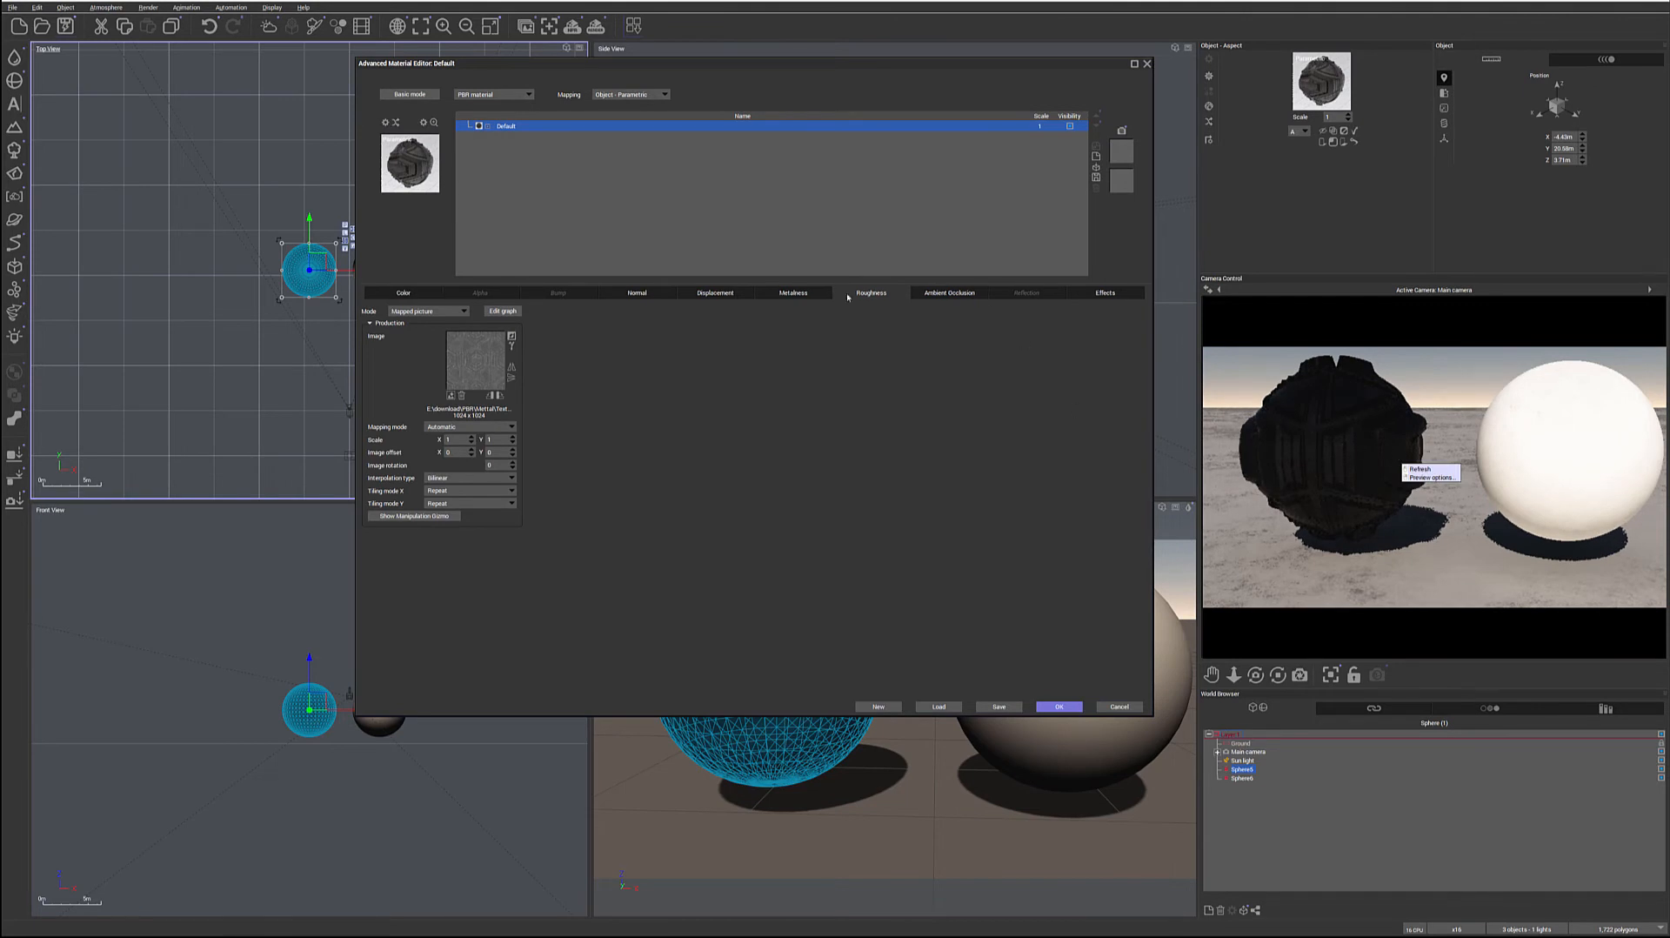
Set the ambient occlusion mode to Mapped picture and load the white sci-fi pattern ambient occlusion map
left_click(947, 294)
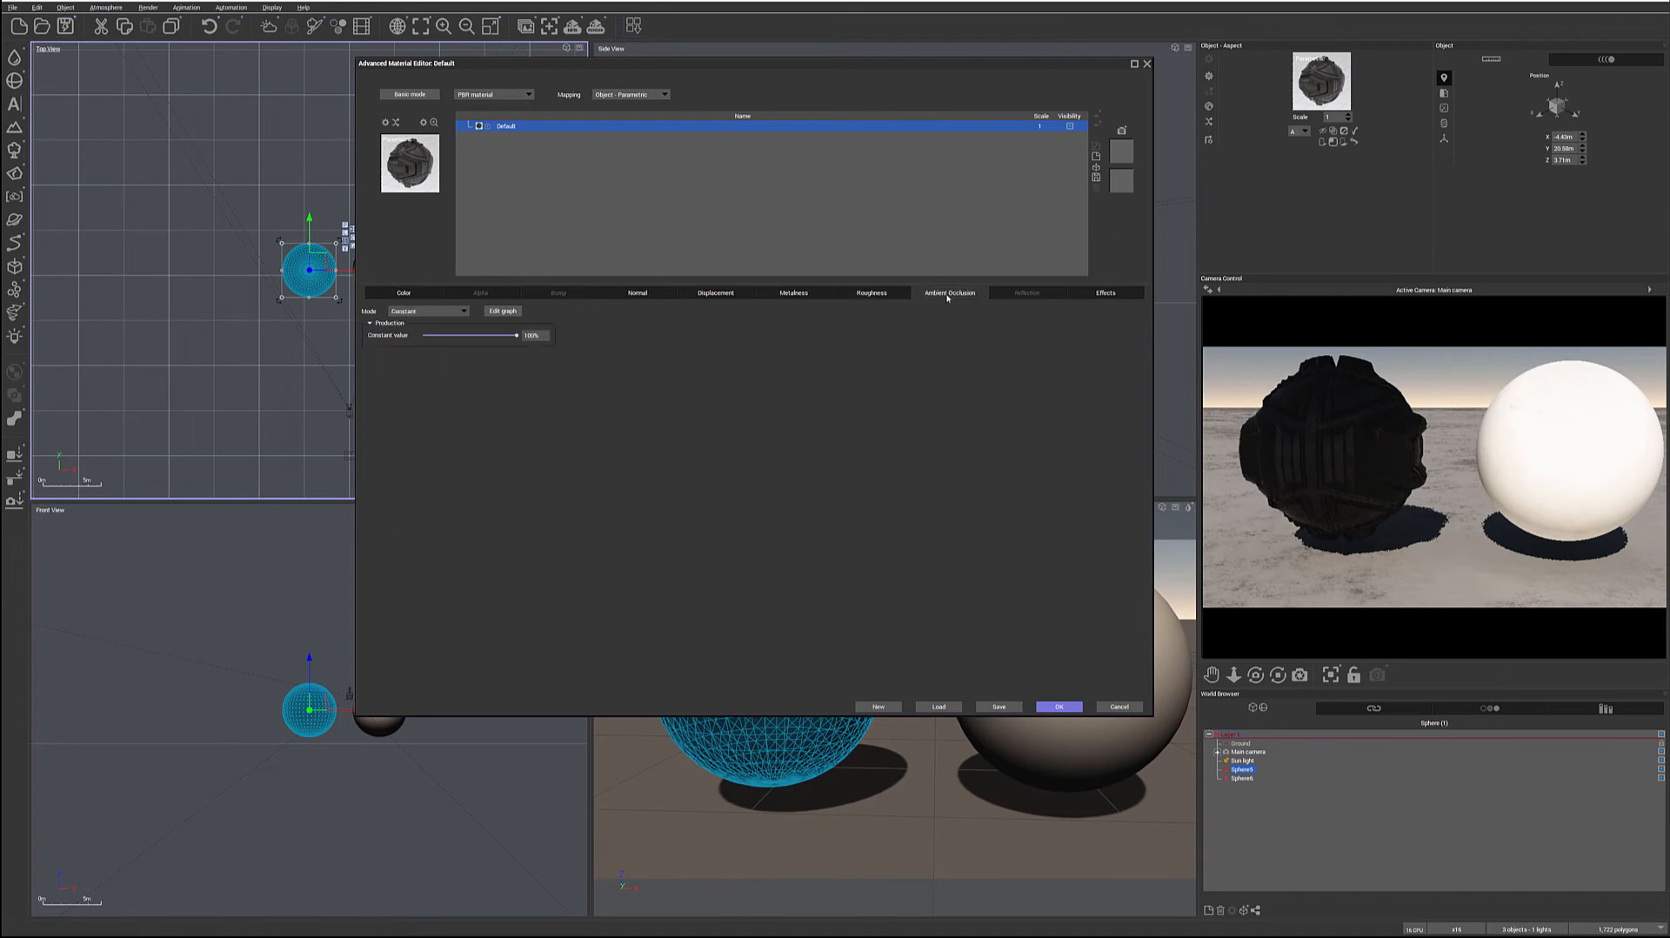
left_click(448, 312)
left_click(428, 332)
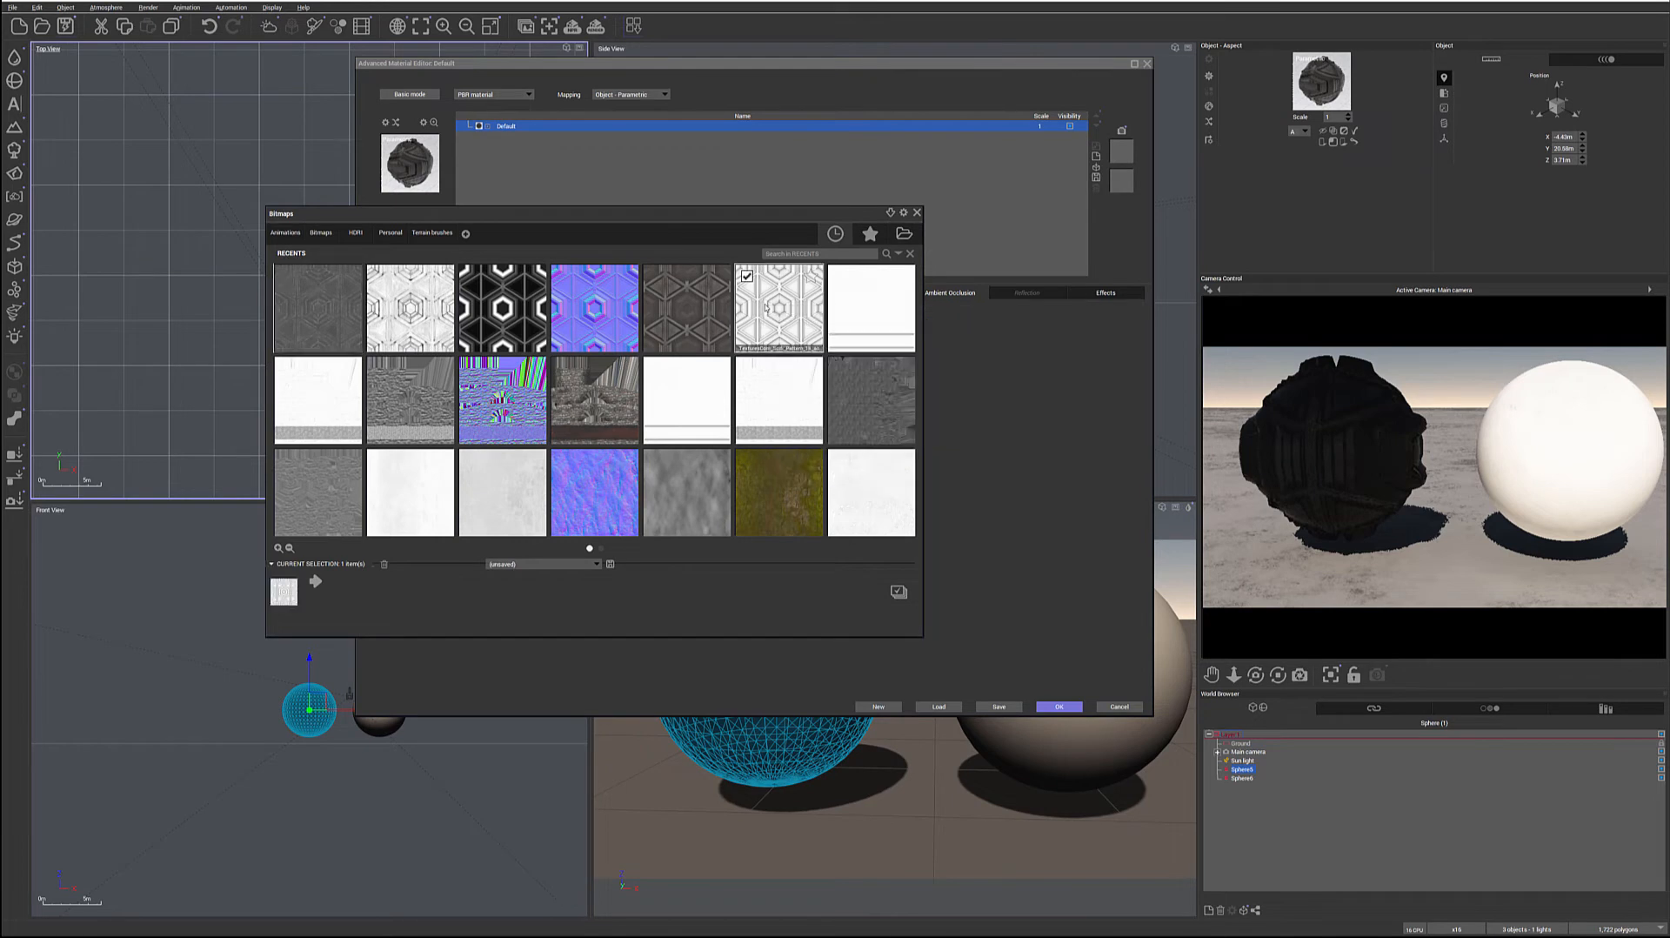
double_click(765, 307)
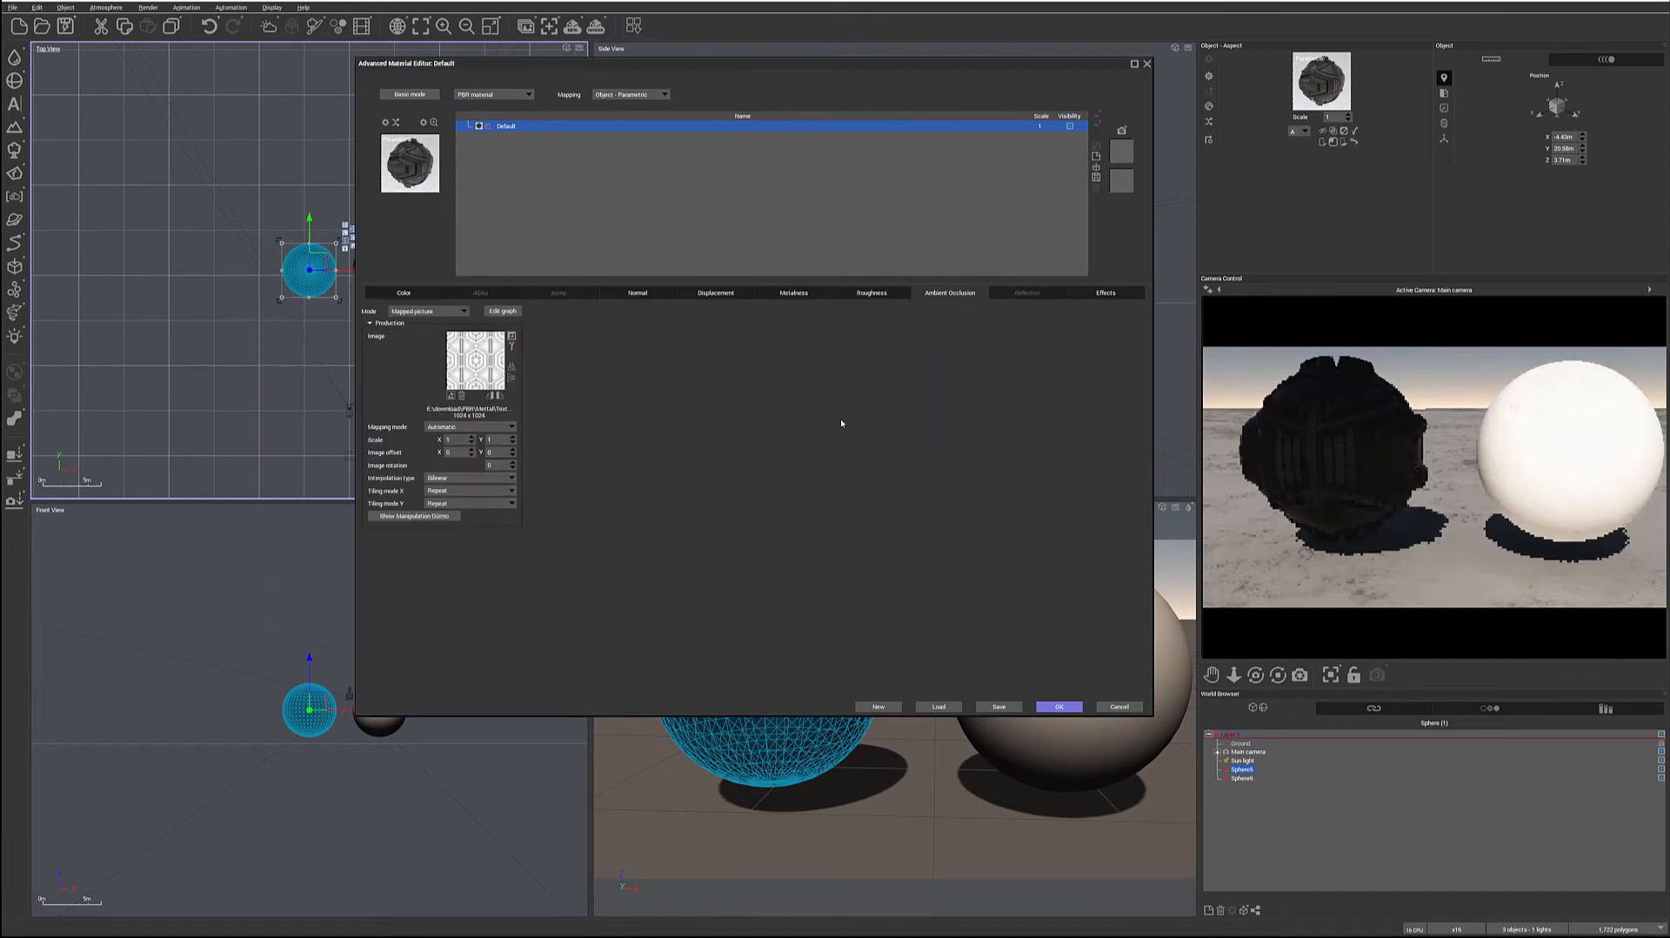
Review the maps assigned to the color, normal, displacement, metalness, roughness and ambient occlusion channels
left_click(405, 292)
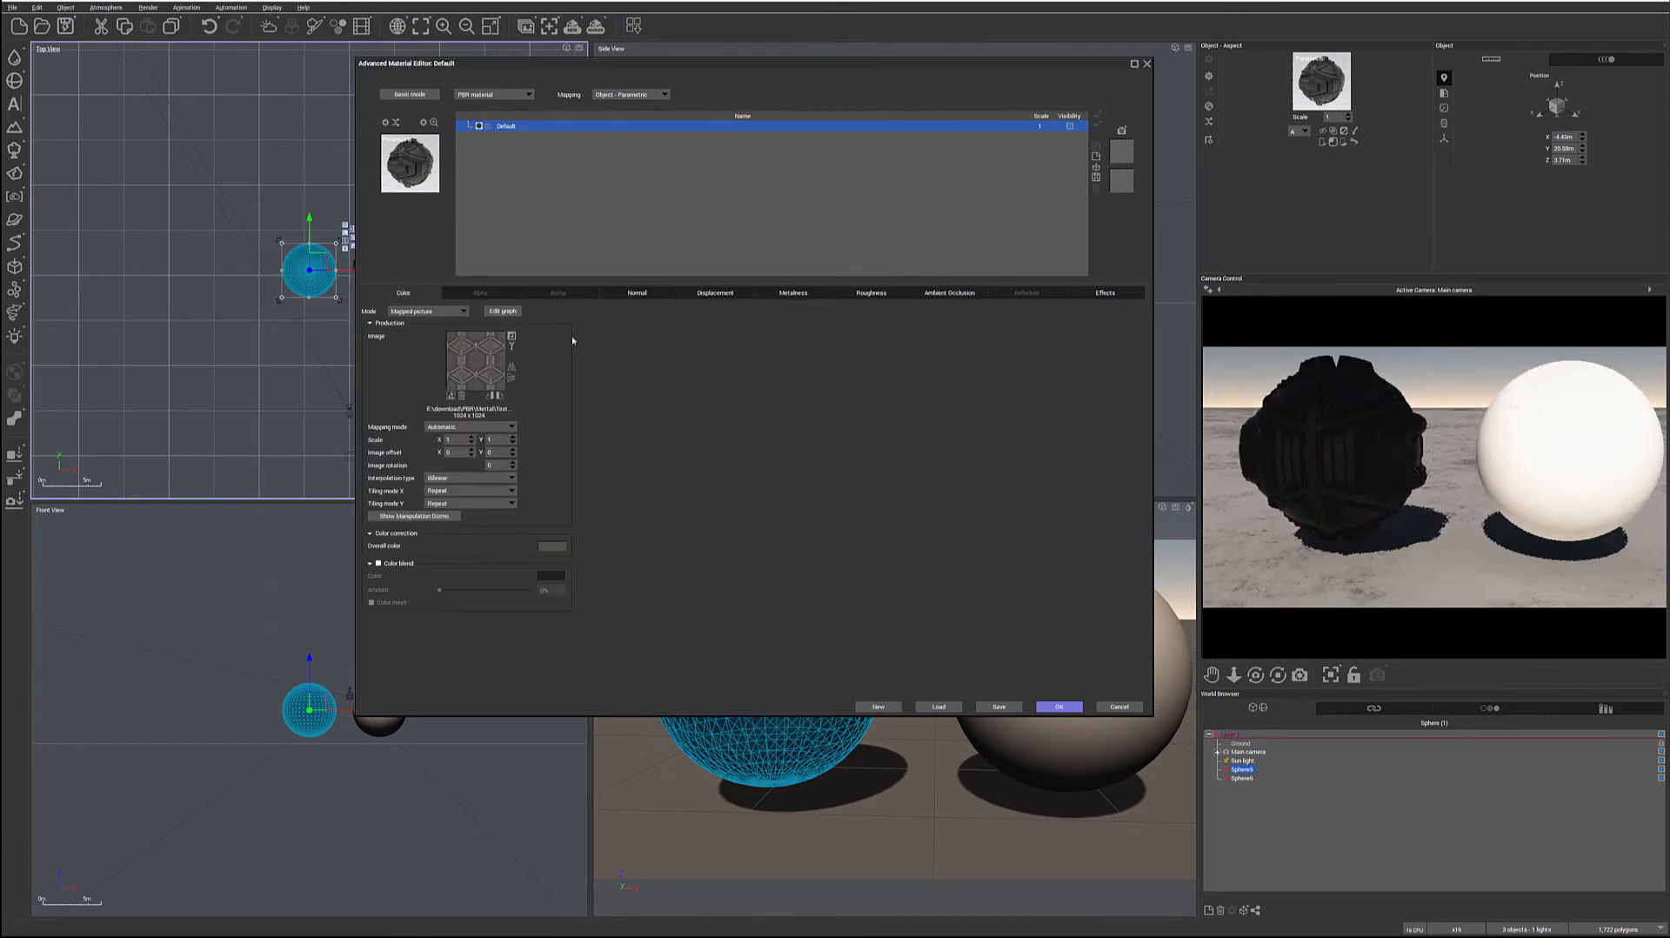
left_click(635, 293)
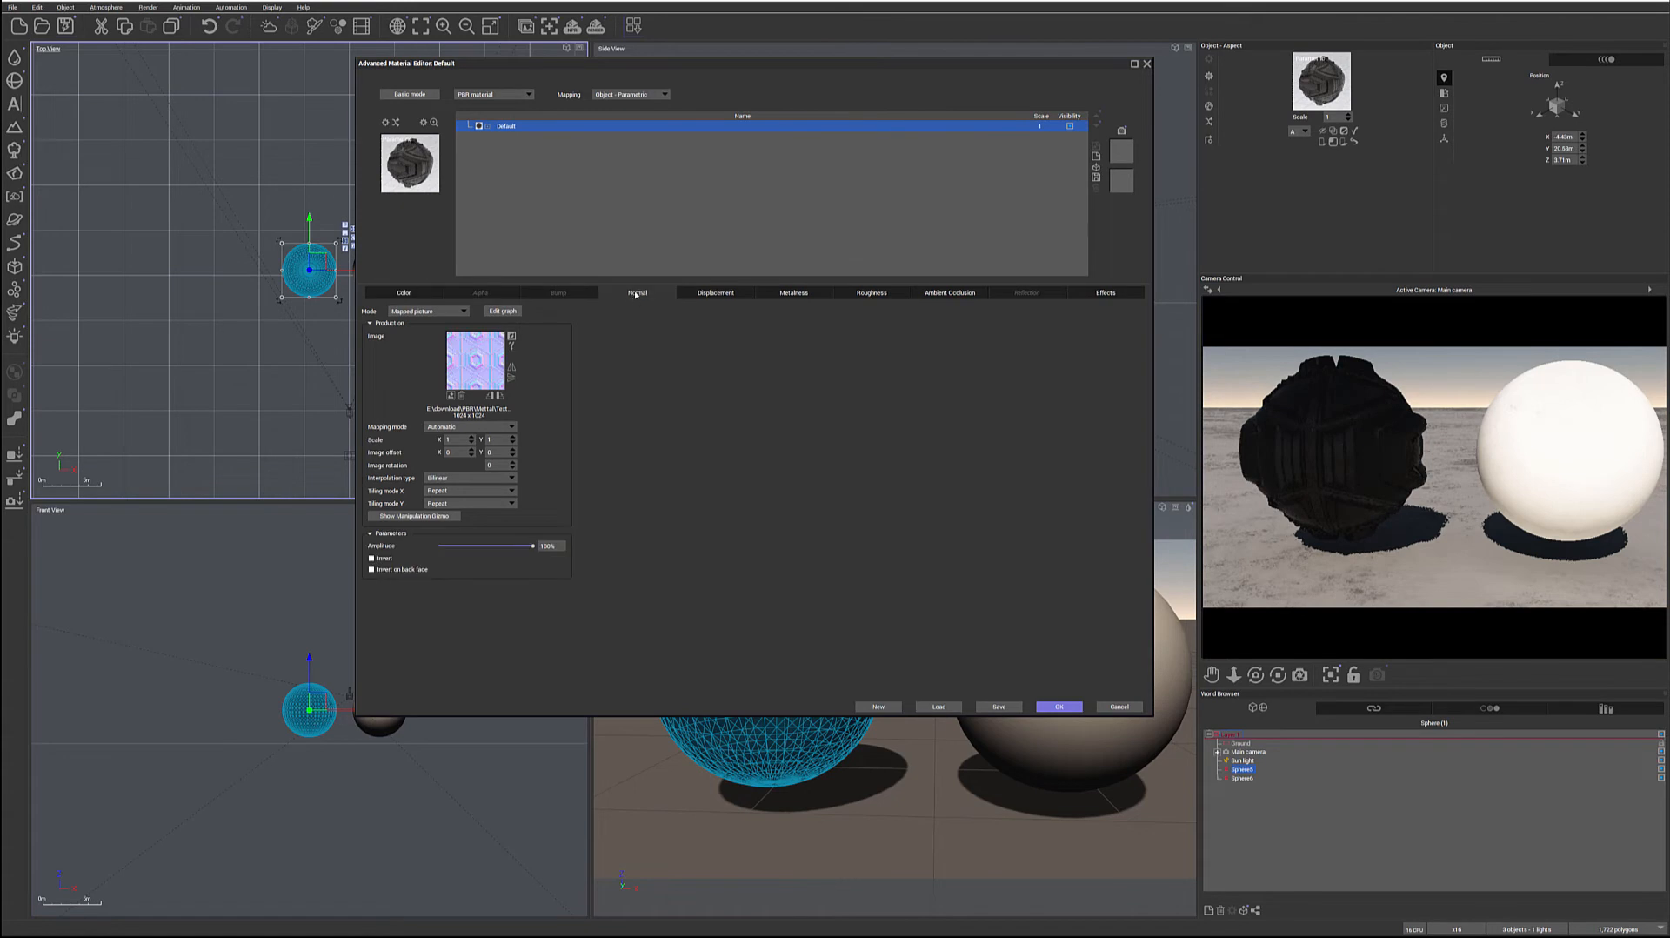
left_click(715, 294)
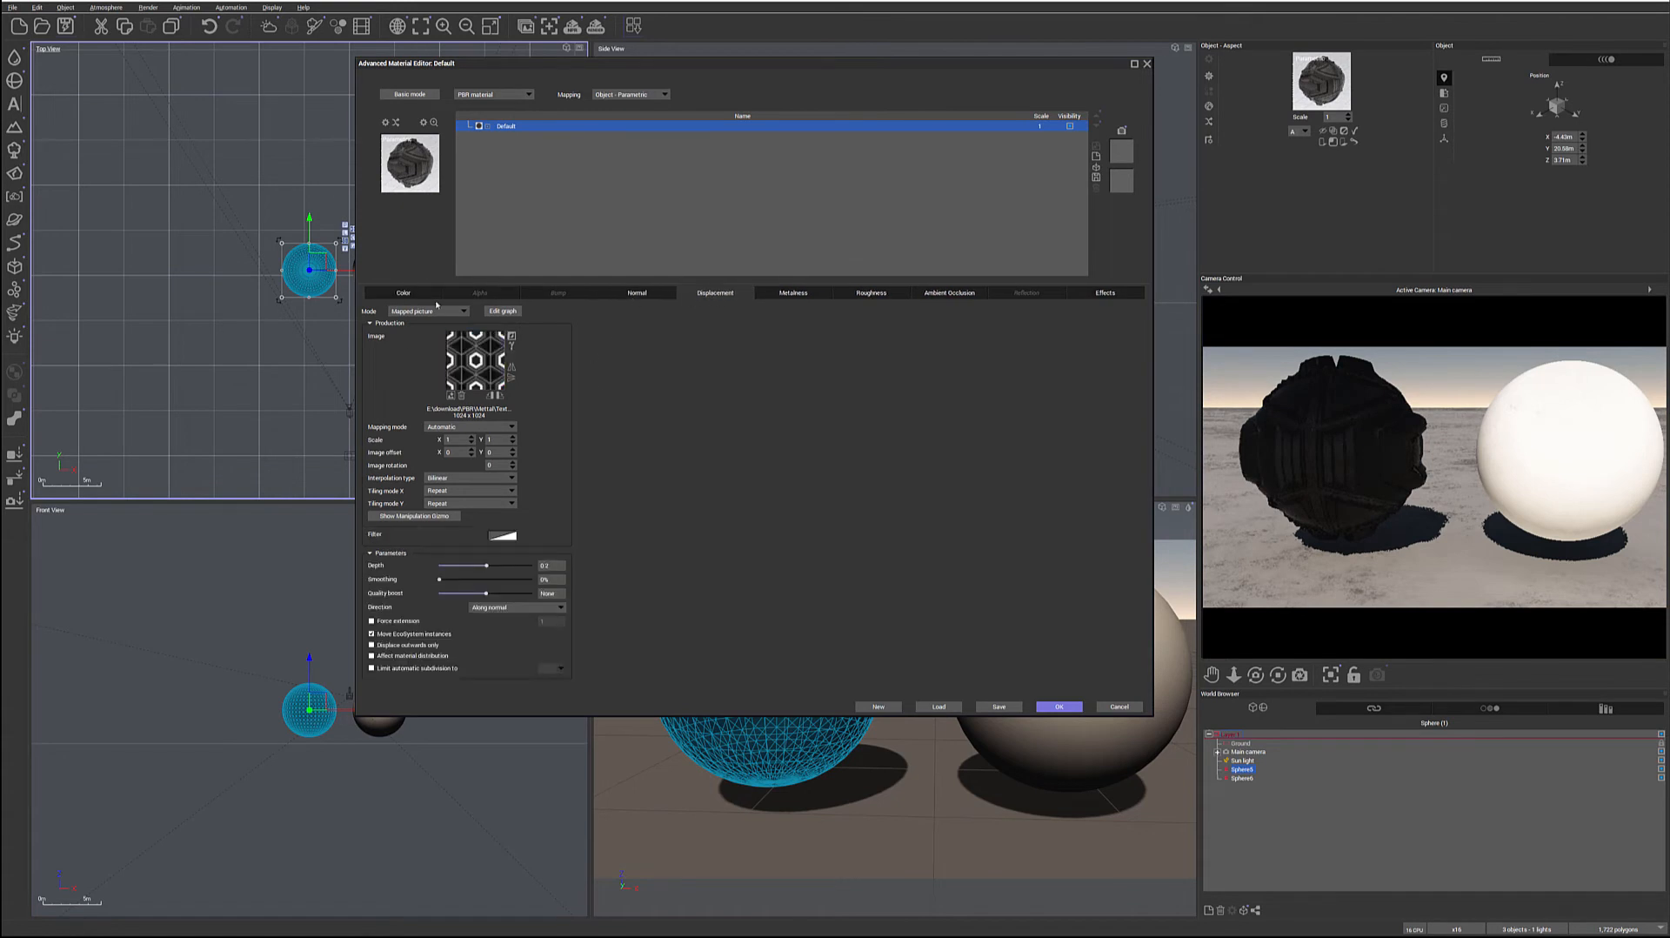
left_click(791, 292)
left_click(902, 293)
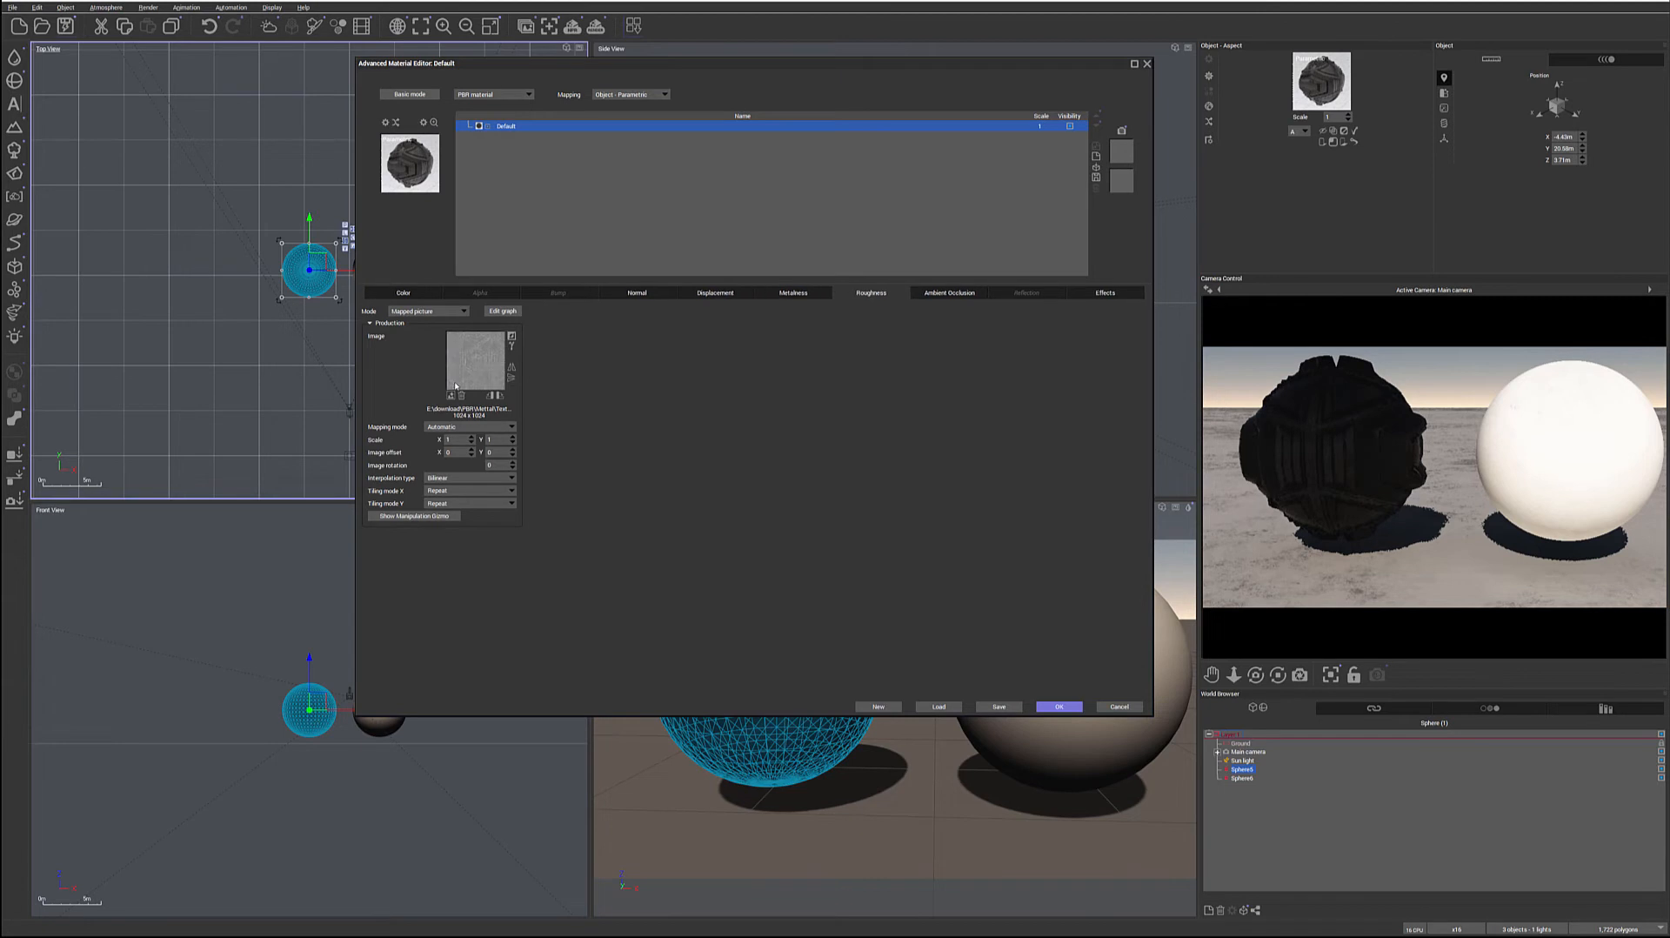
left_click(949, 293)
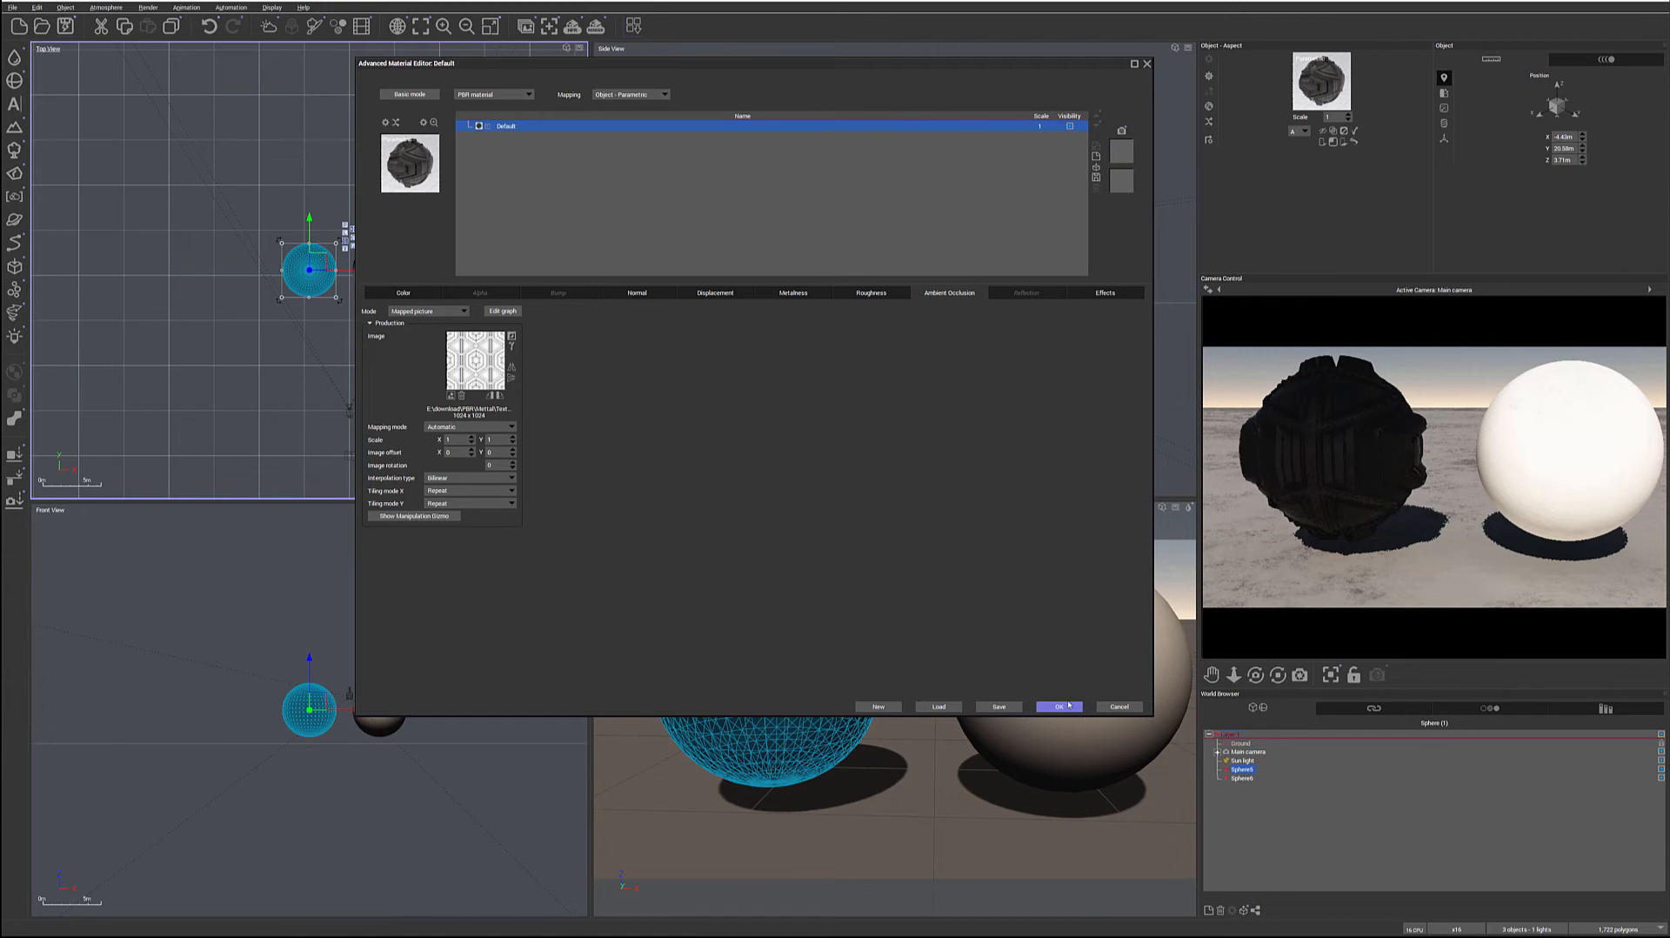
Set the PBR material's scale to 0.3 and accept the material changes
double_click(1039, 126)
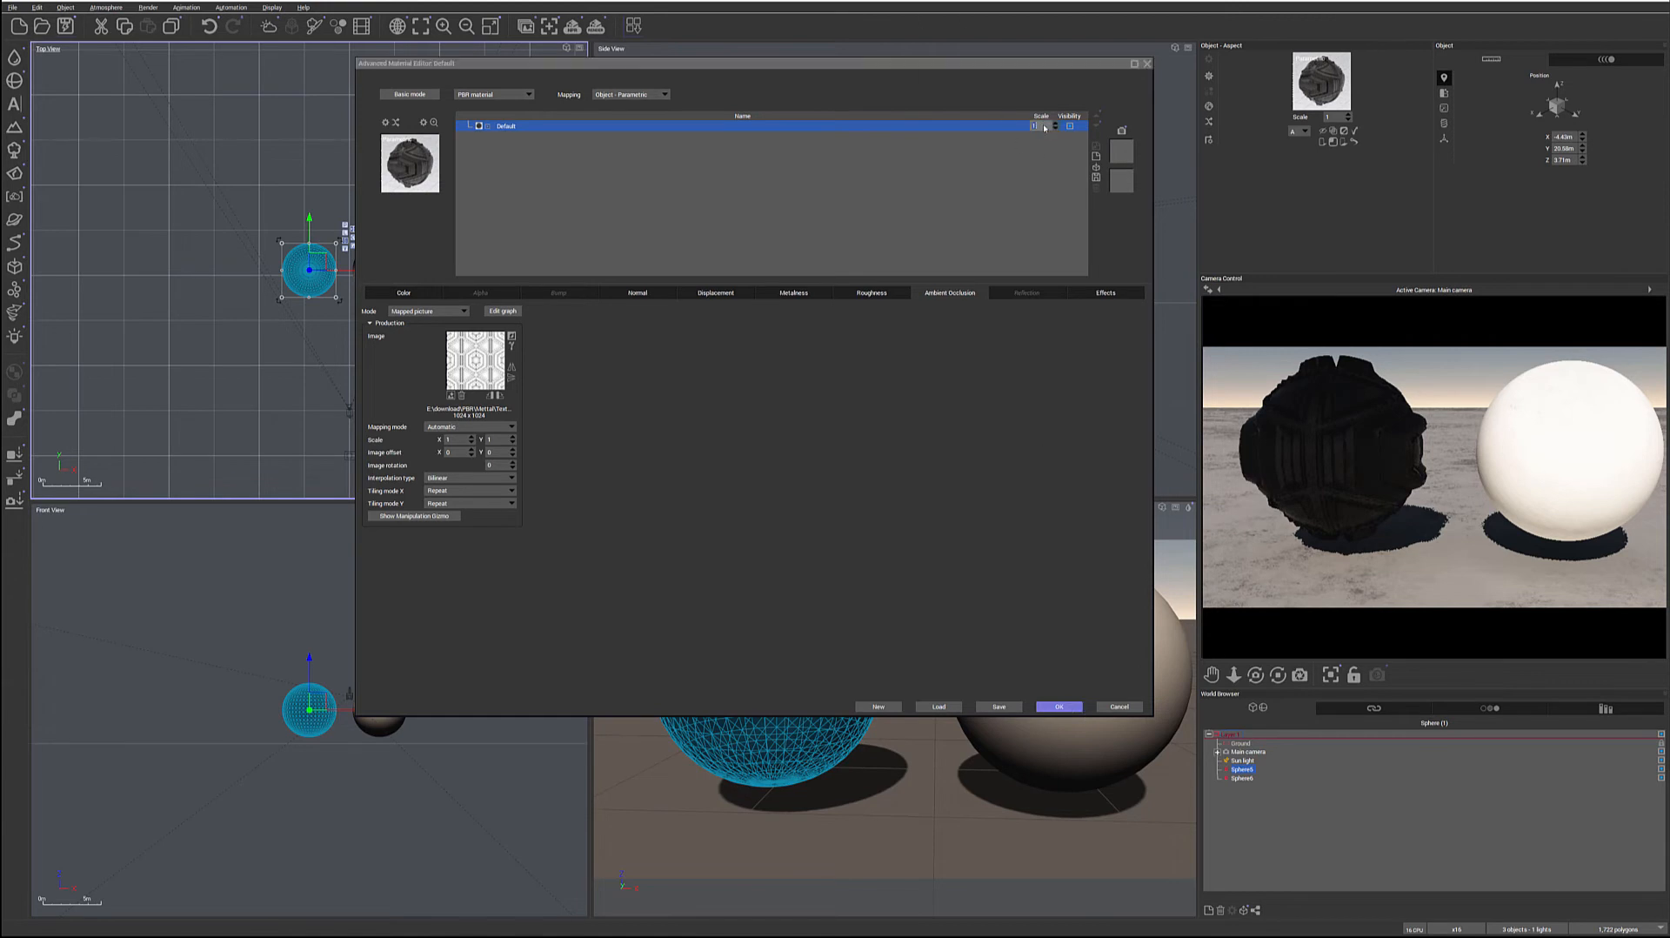
type("0.3")
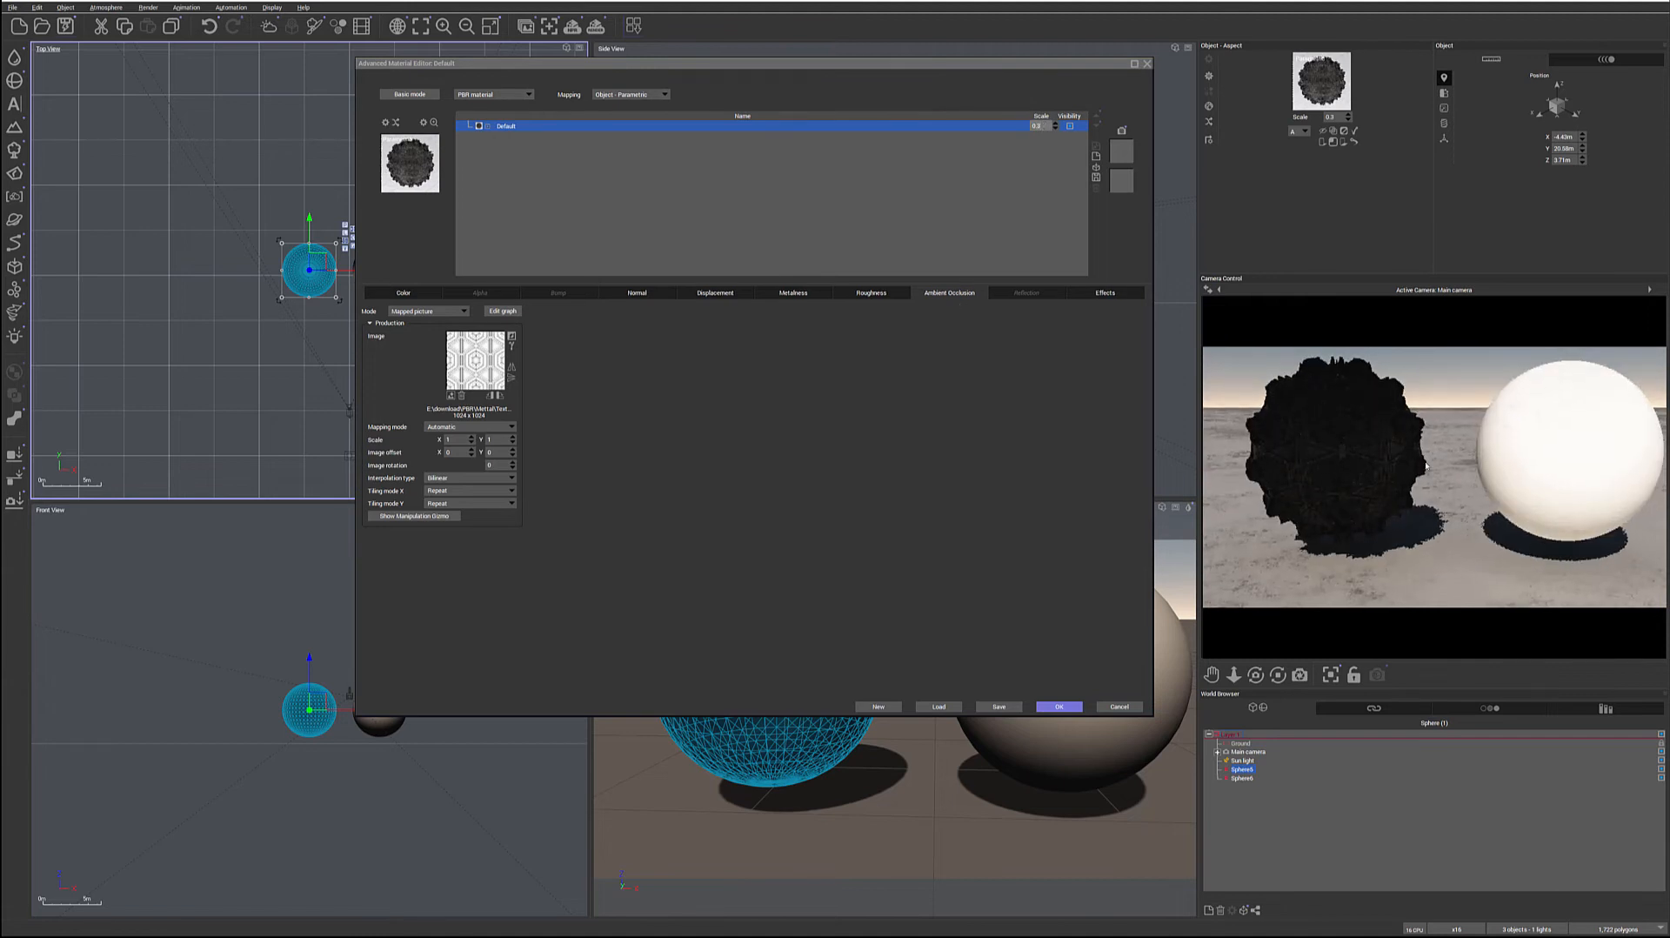
left_click(1059, 706)
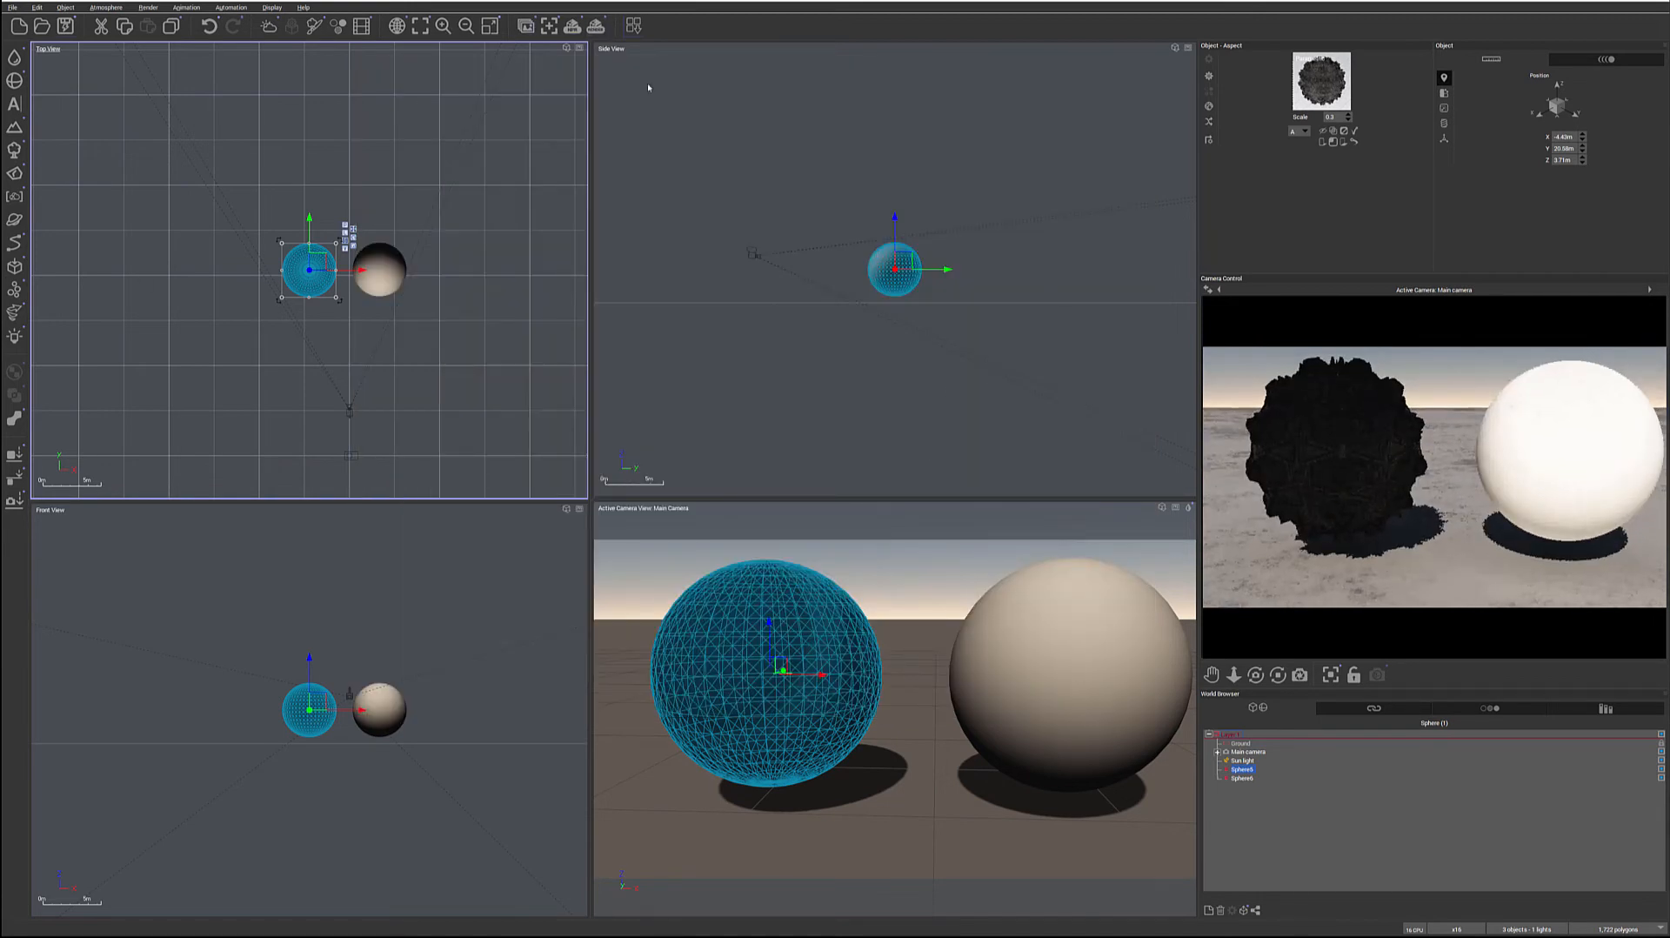
Render the scene from the main camera, accept the post-render options and close the render display
left_click(594, 26)
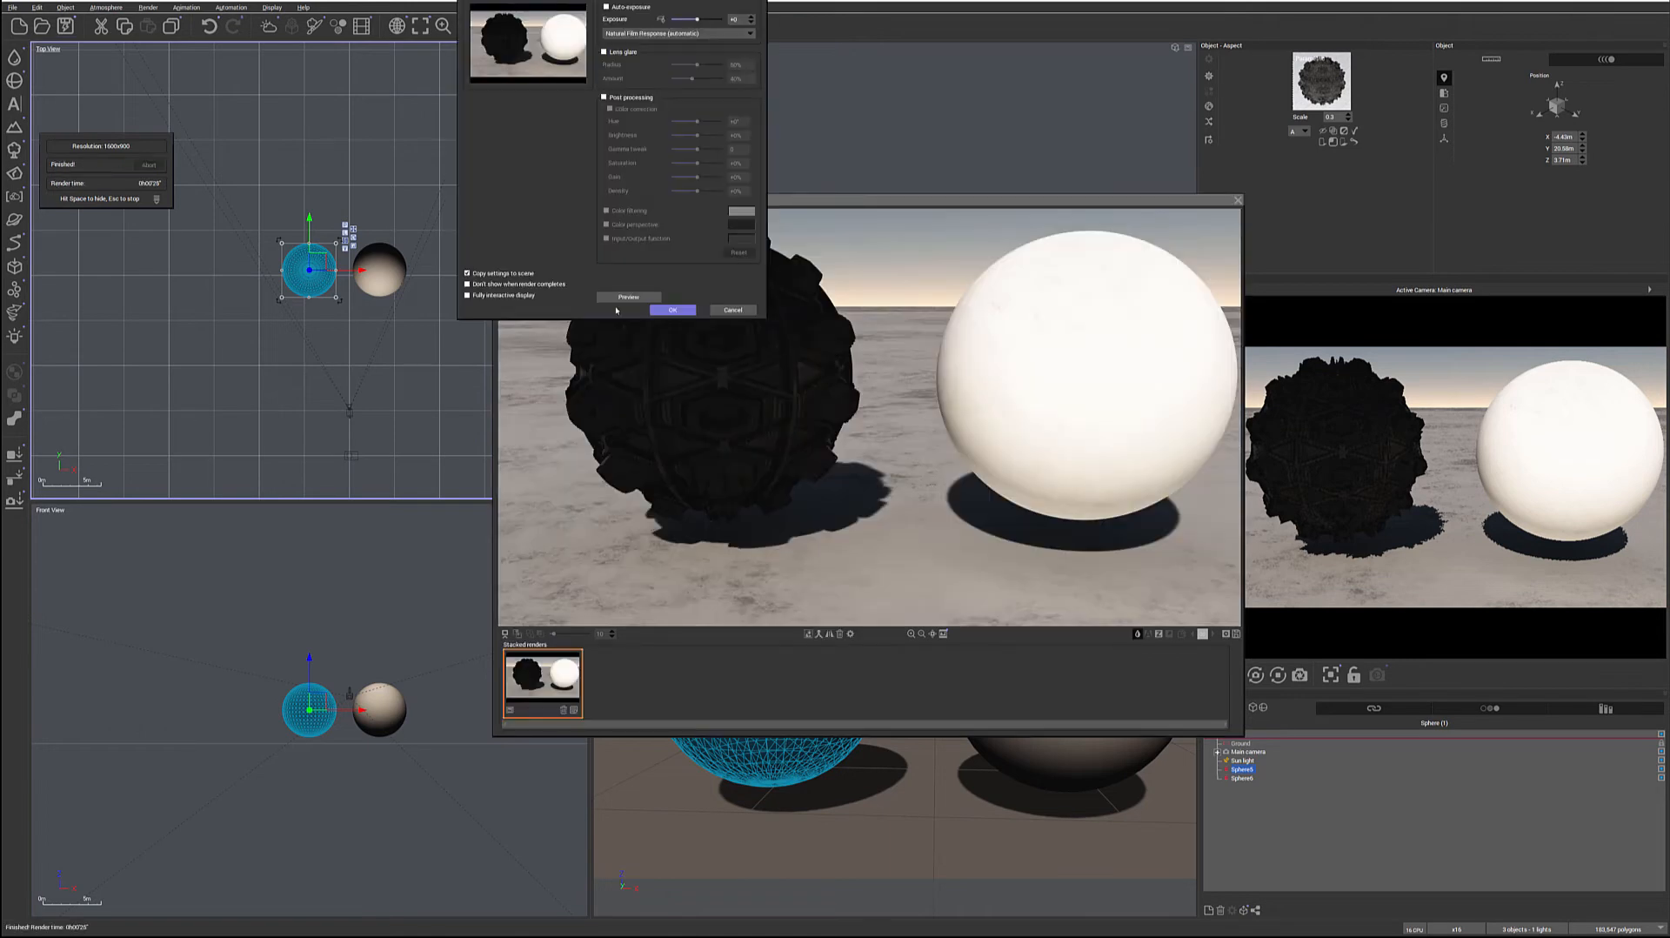
left_click(672, 310)
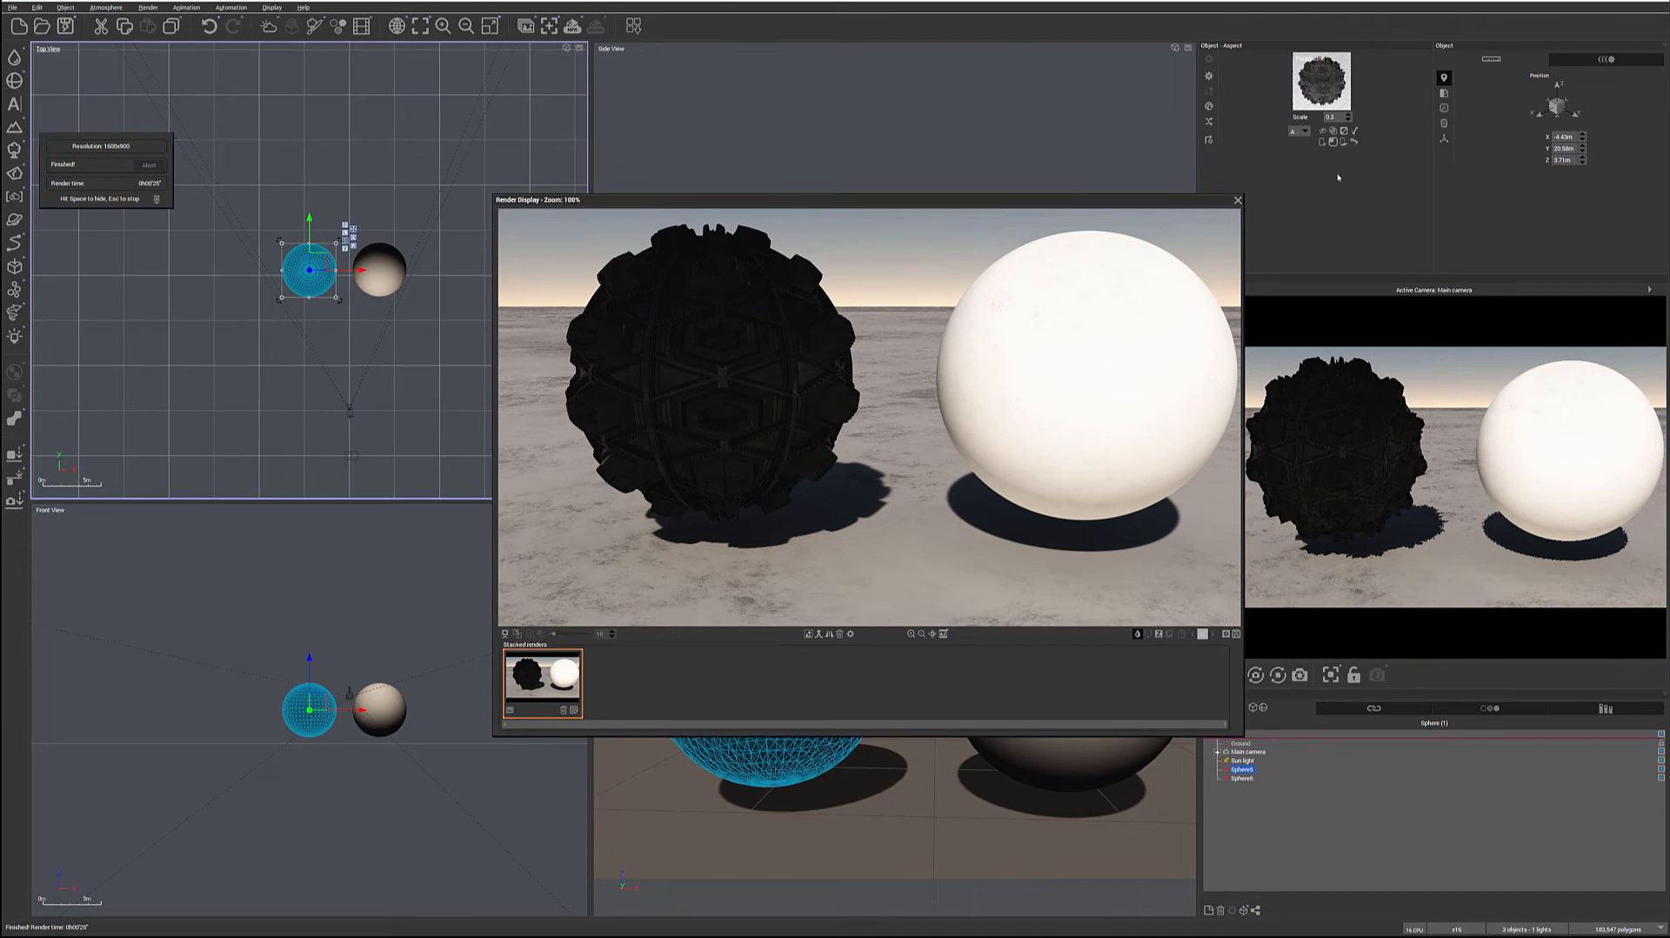
left_click(1238, 199)
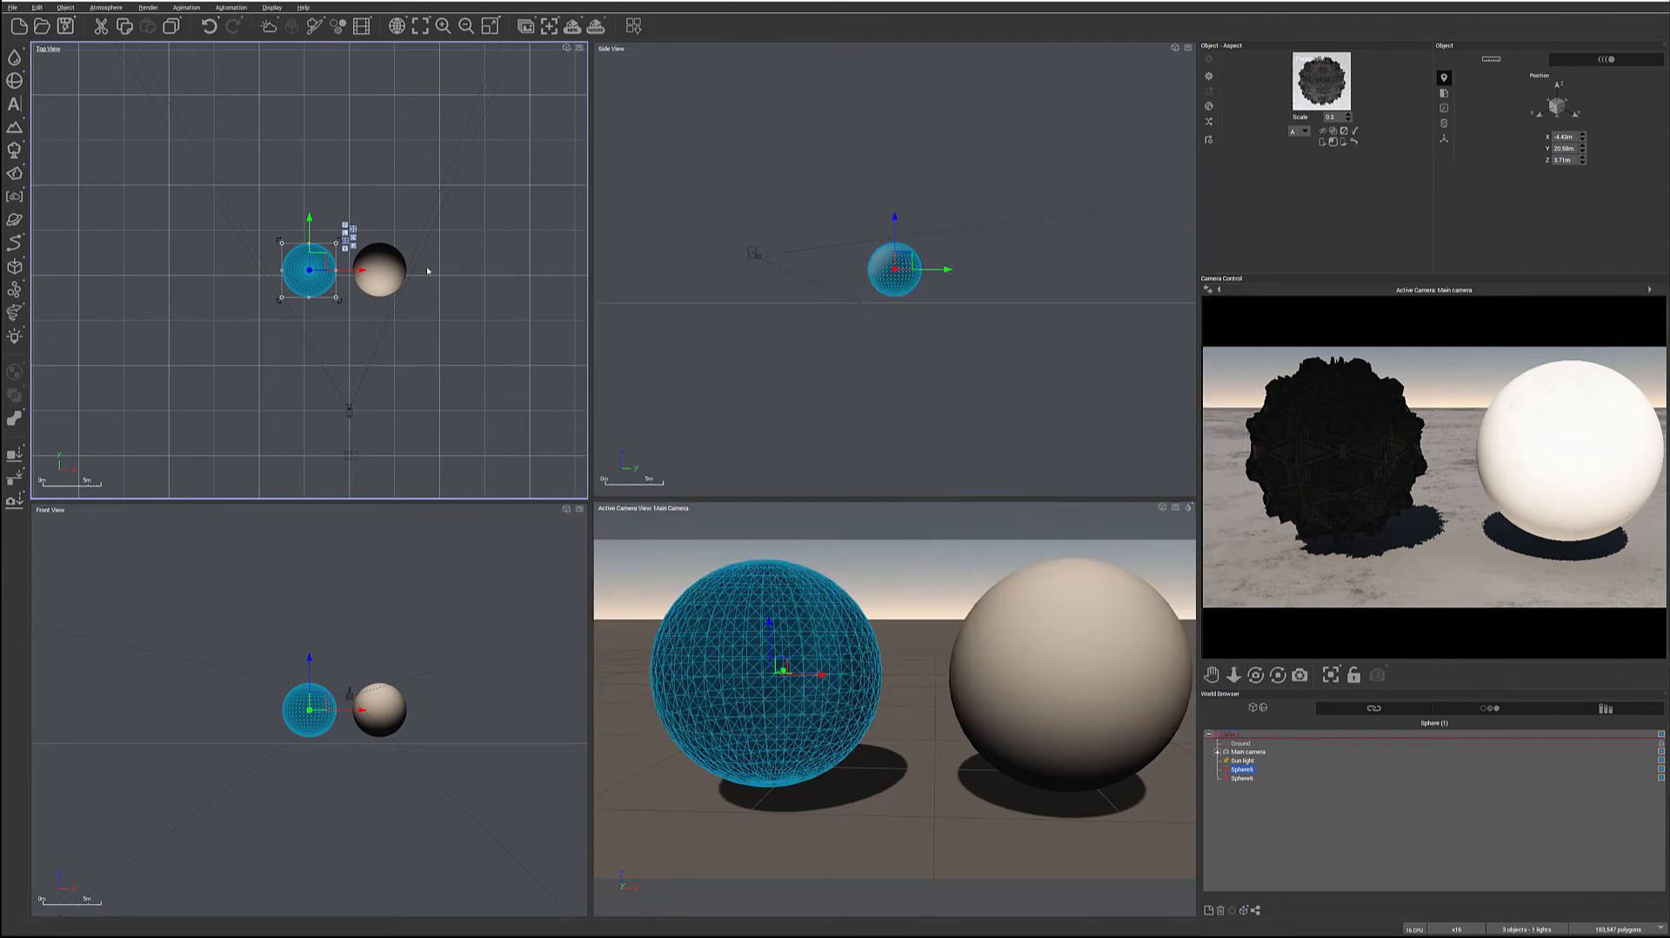
Open the plain white sphere's material in the advanced editor and set its mapping to Object - Parametric
left_click(383, 268)
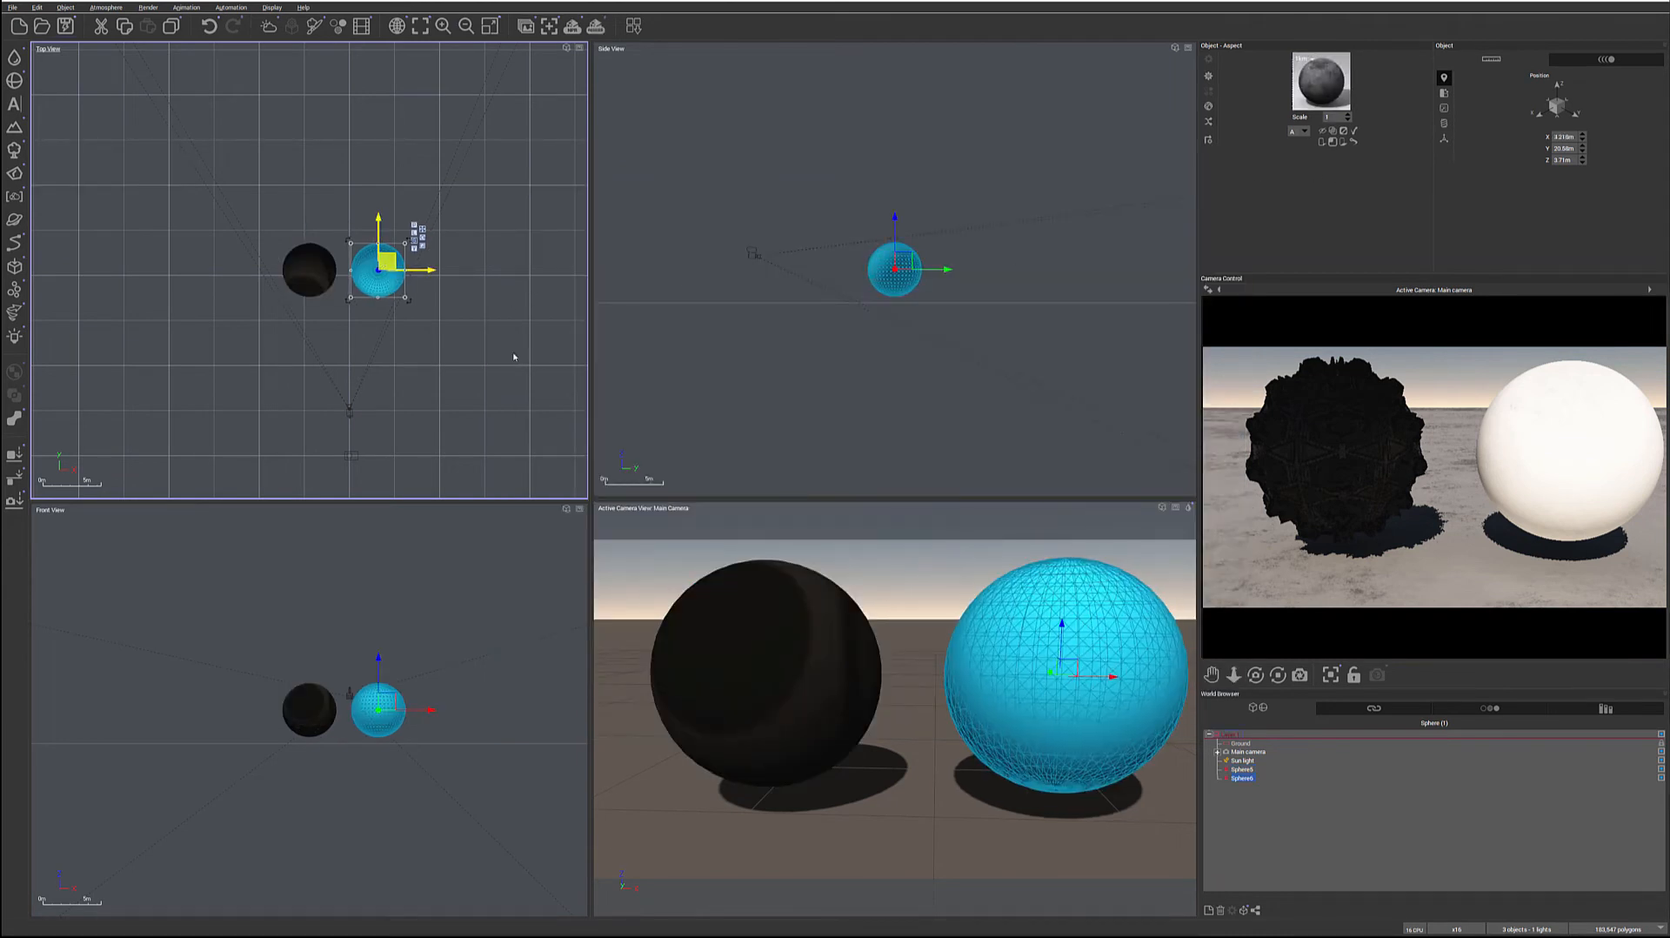
double_click(1317, 92)
left_click(665, 95)
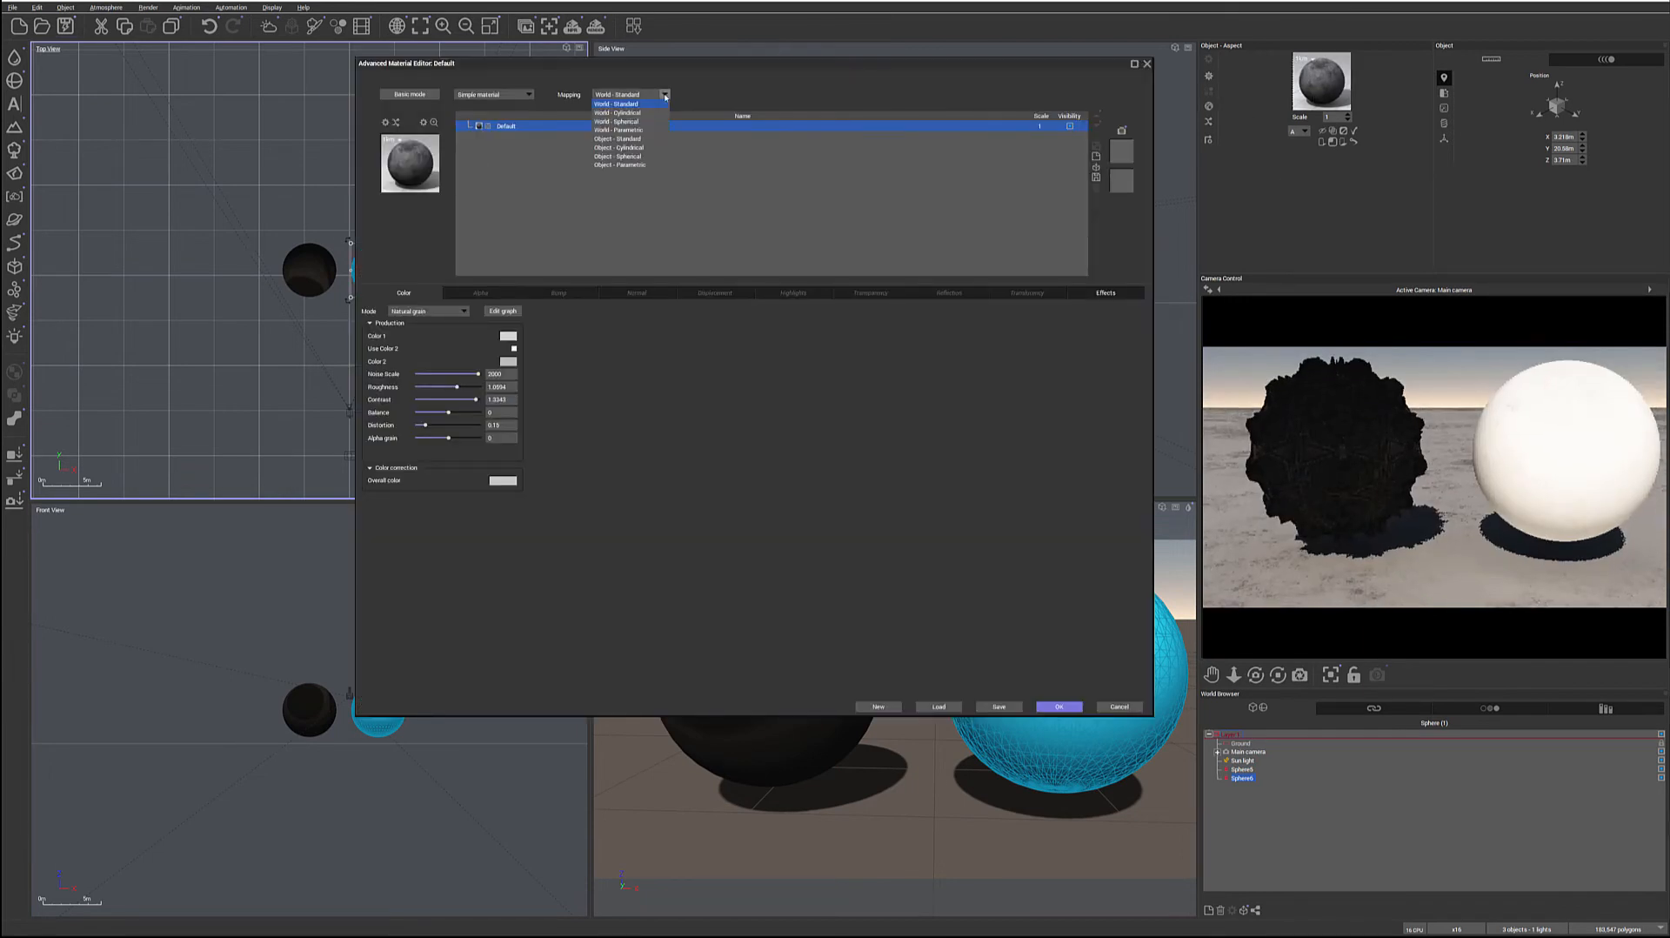
left_click(629, 165)
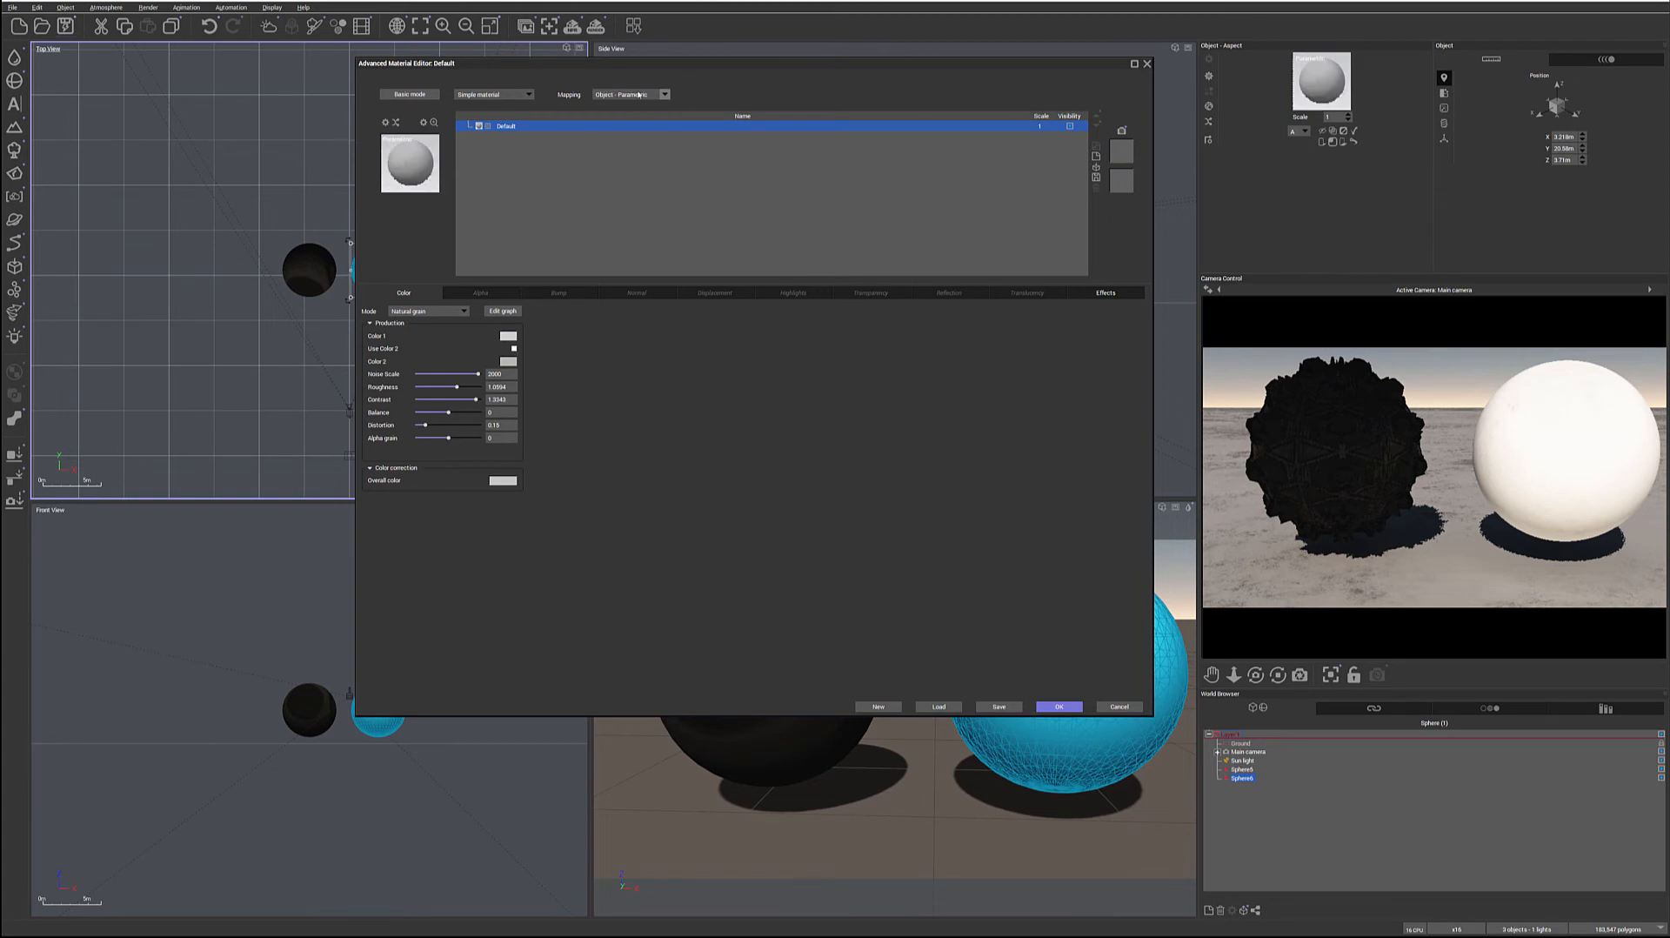
Set the simple material's color mode to Mapped picture and load the brown sci-fi pattern albedo texture
left_click(427, 313)
left_click(426, 330)
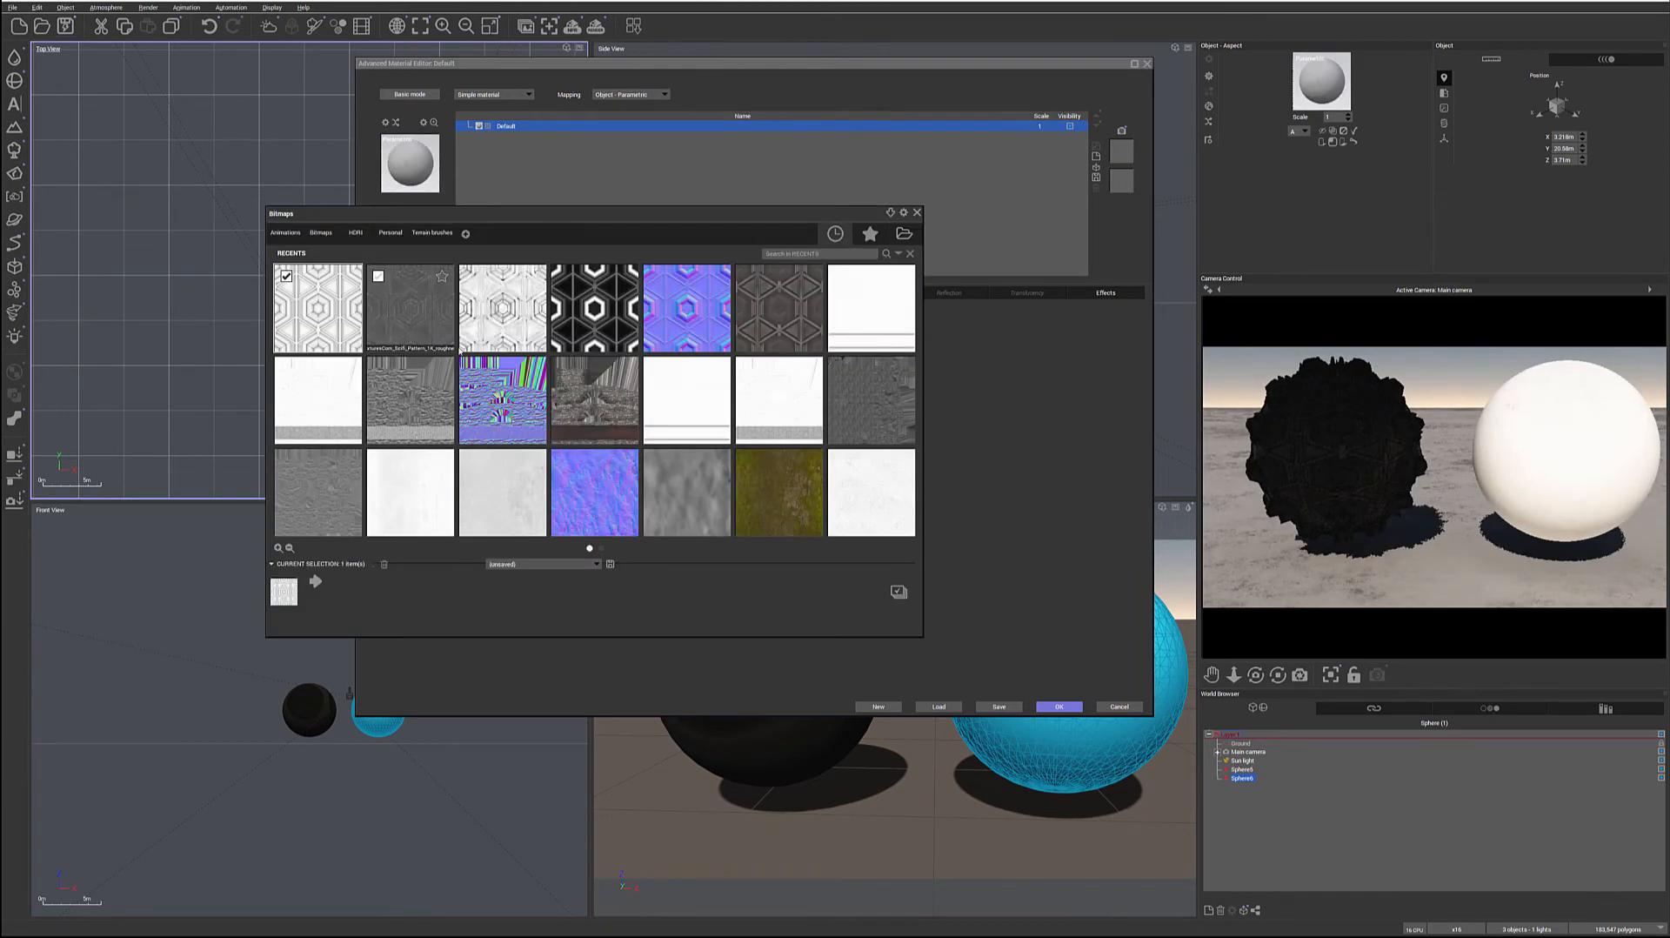
double_click(762, 316)
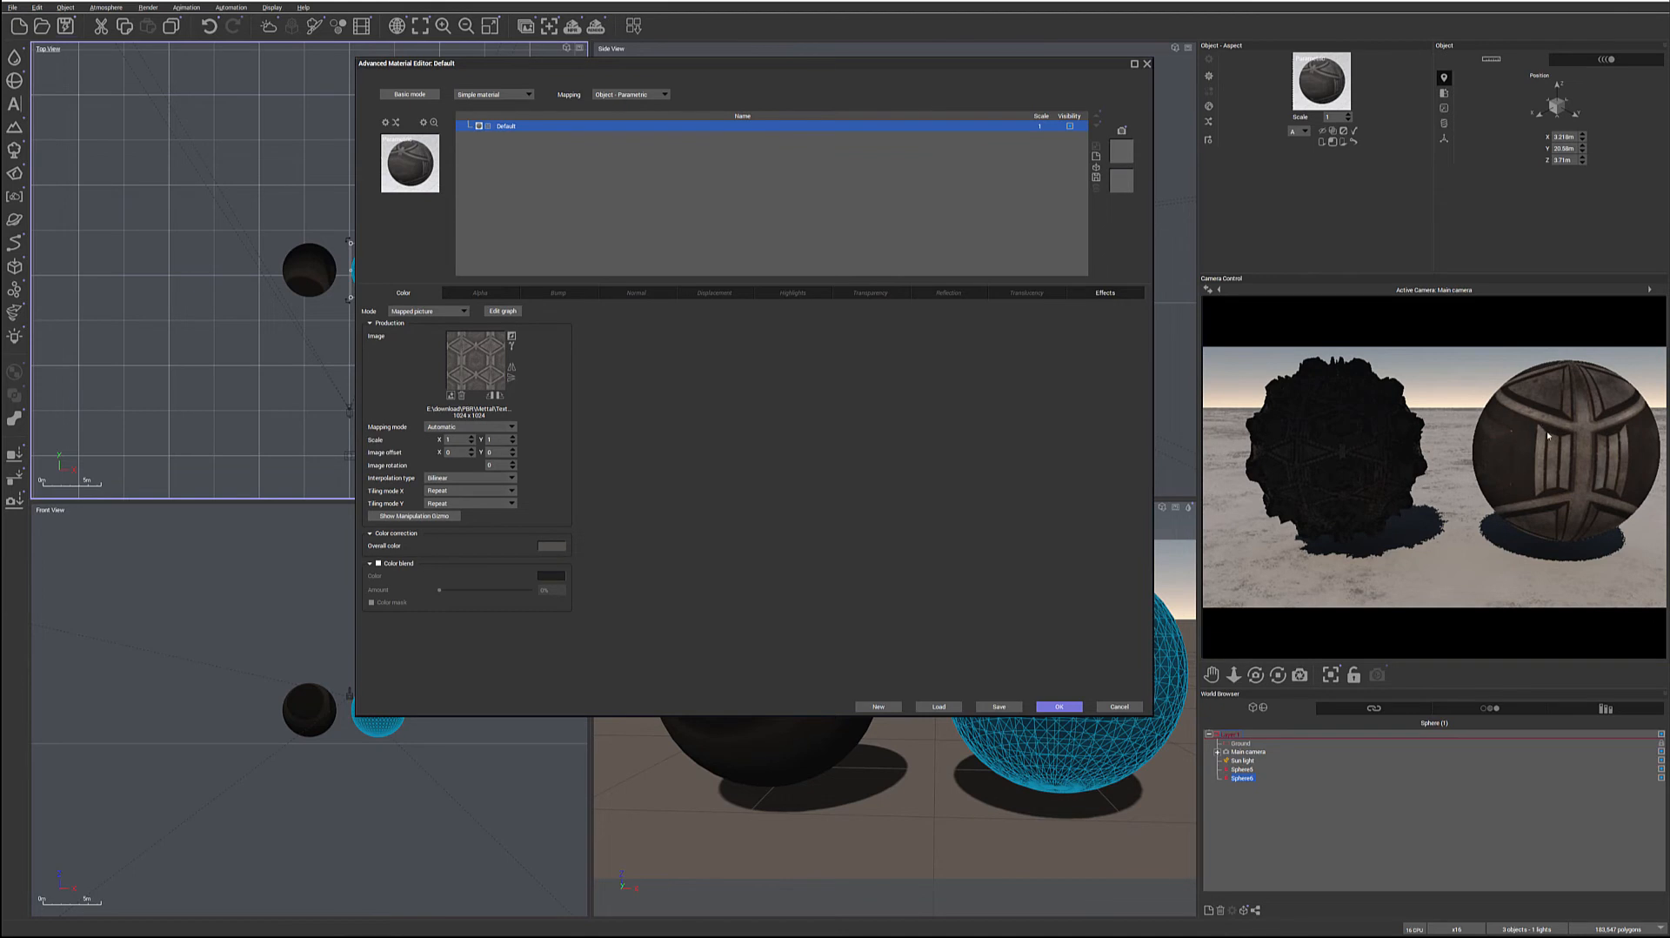
Set the simple material's normal mode to Mapped picture and load the blue-purple sci-fi pattern normal map
left_click(636, 293)
left_click(413, 311)
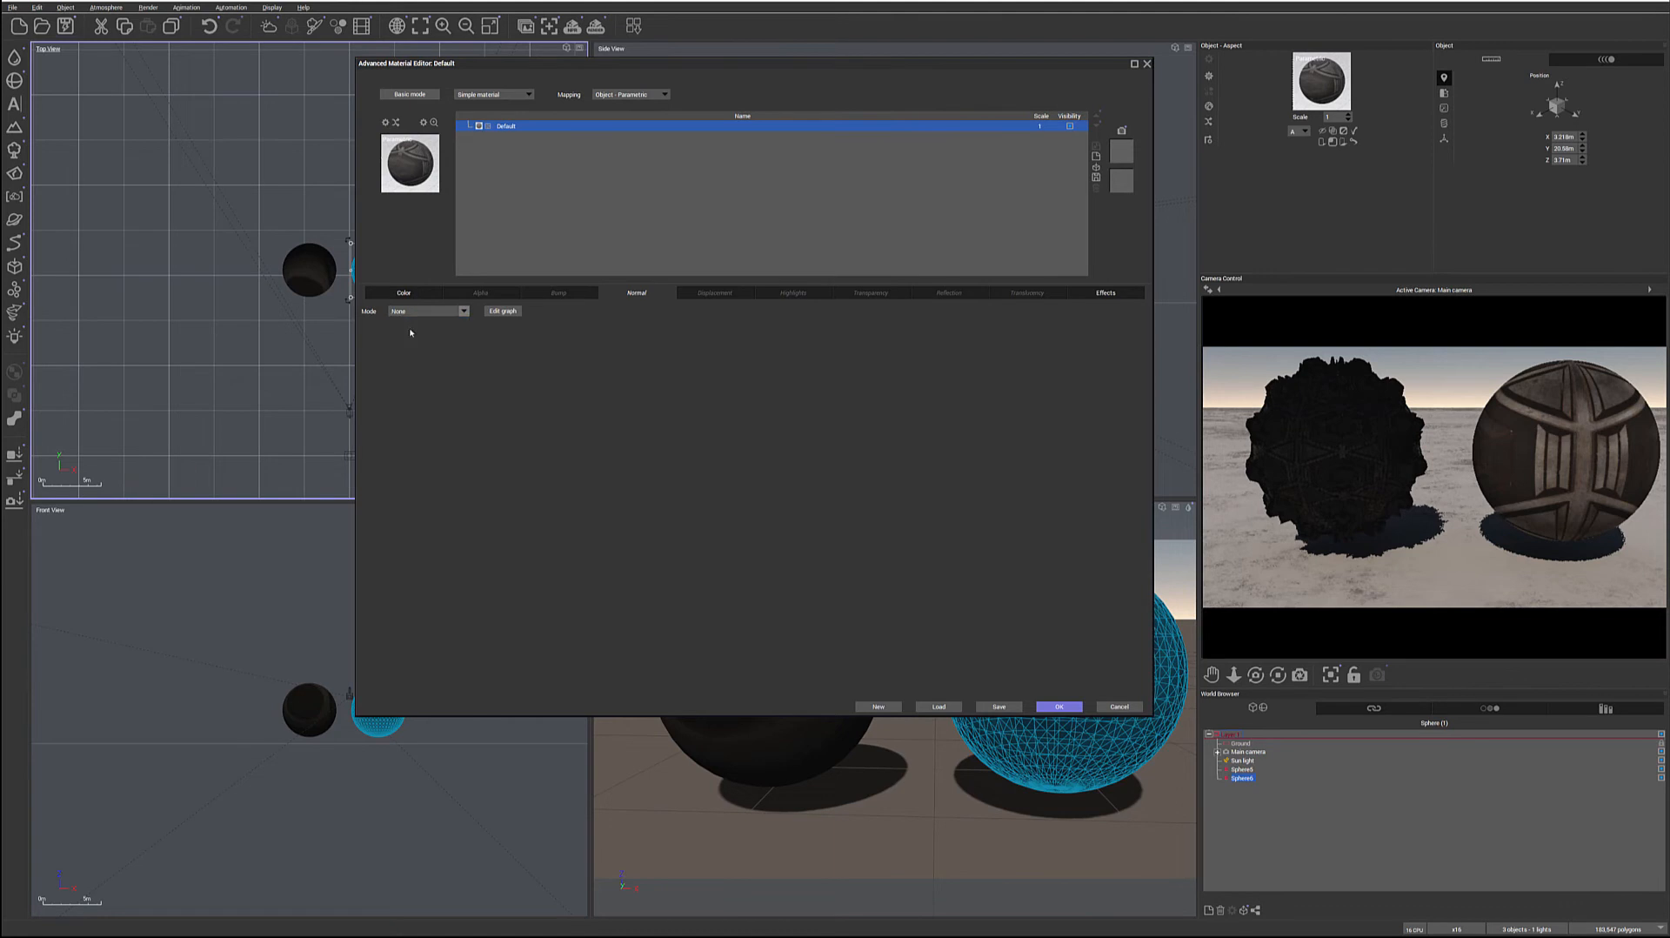
left_click(410, 330)
left_click(800, 339)
left_click(895, 589)
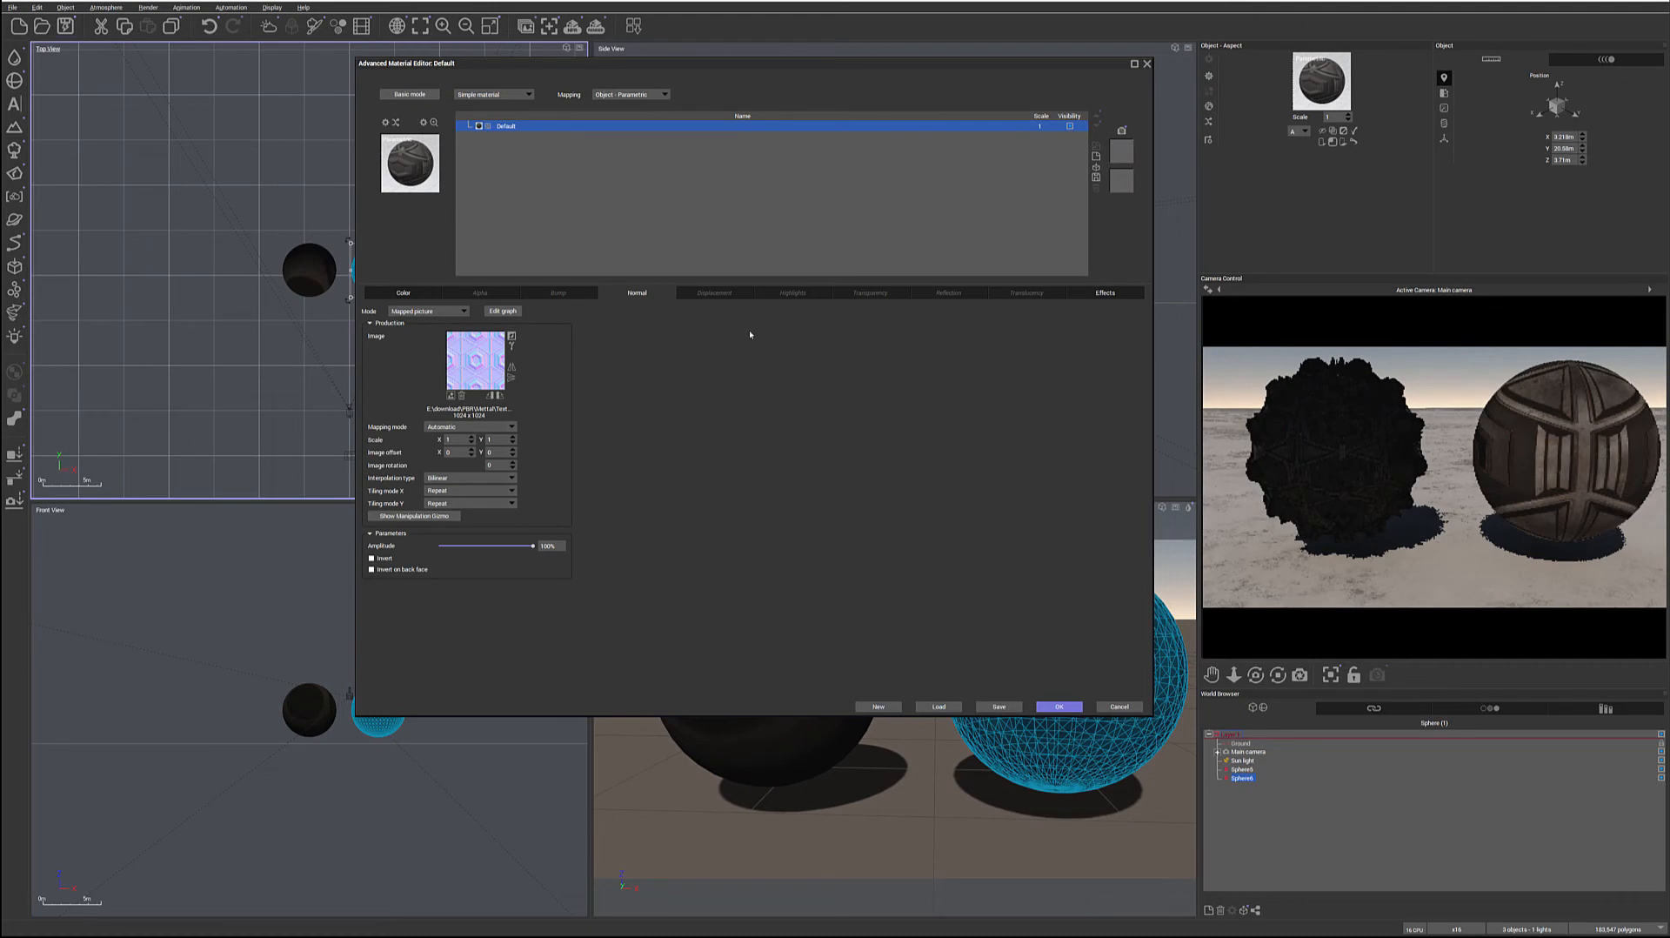
Set the simple material's displacement mode to Mapped picture and load the black-and-white sci-fi pattern height map
left_click(710, 292)
left_click(461, 311)
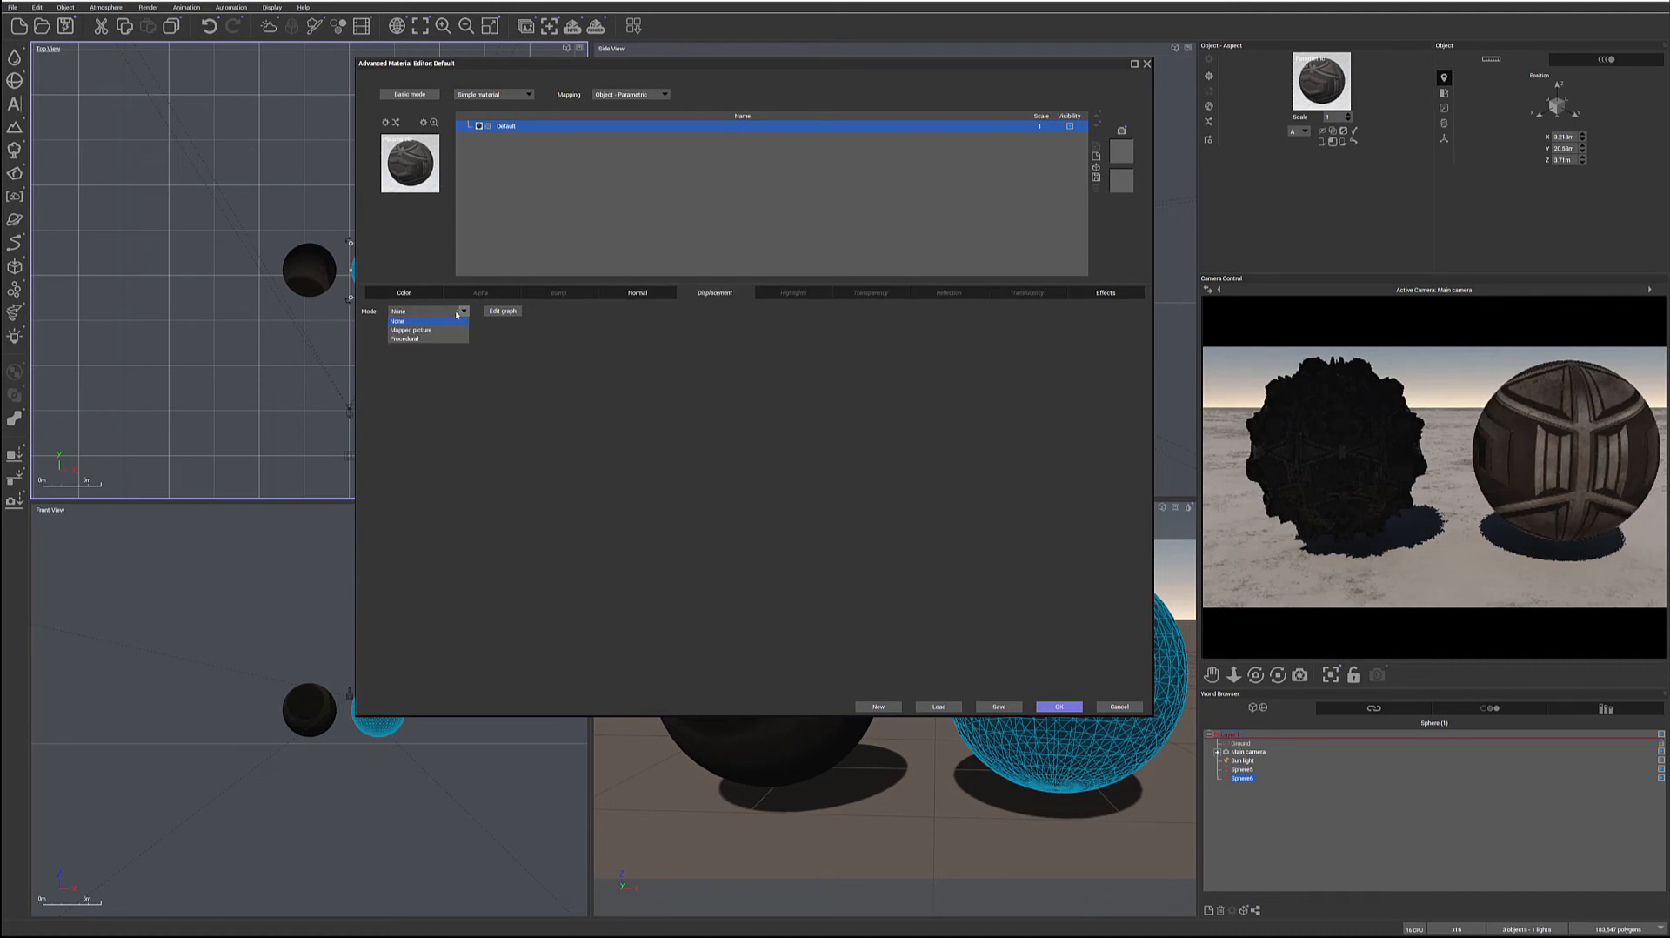
left_click(400, 330)
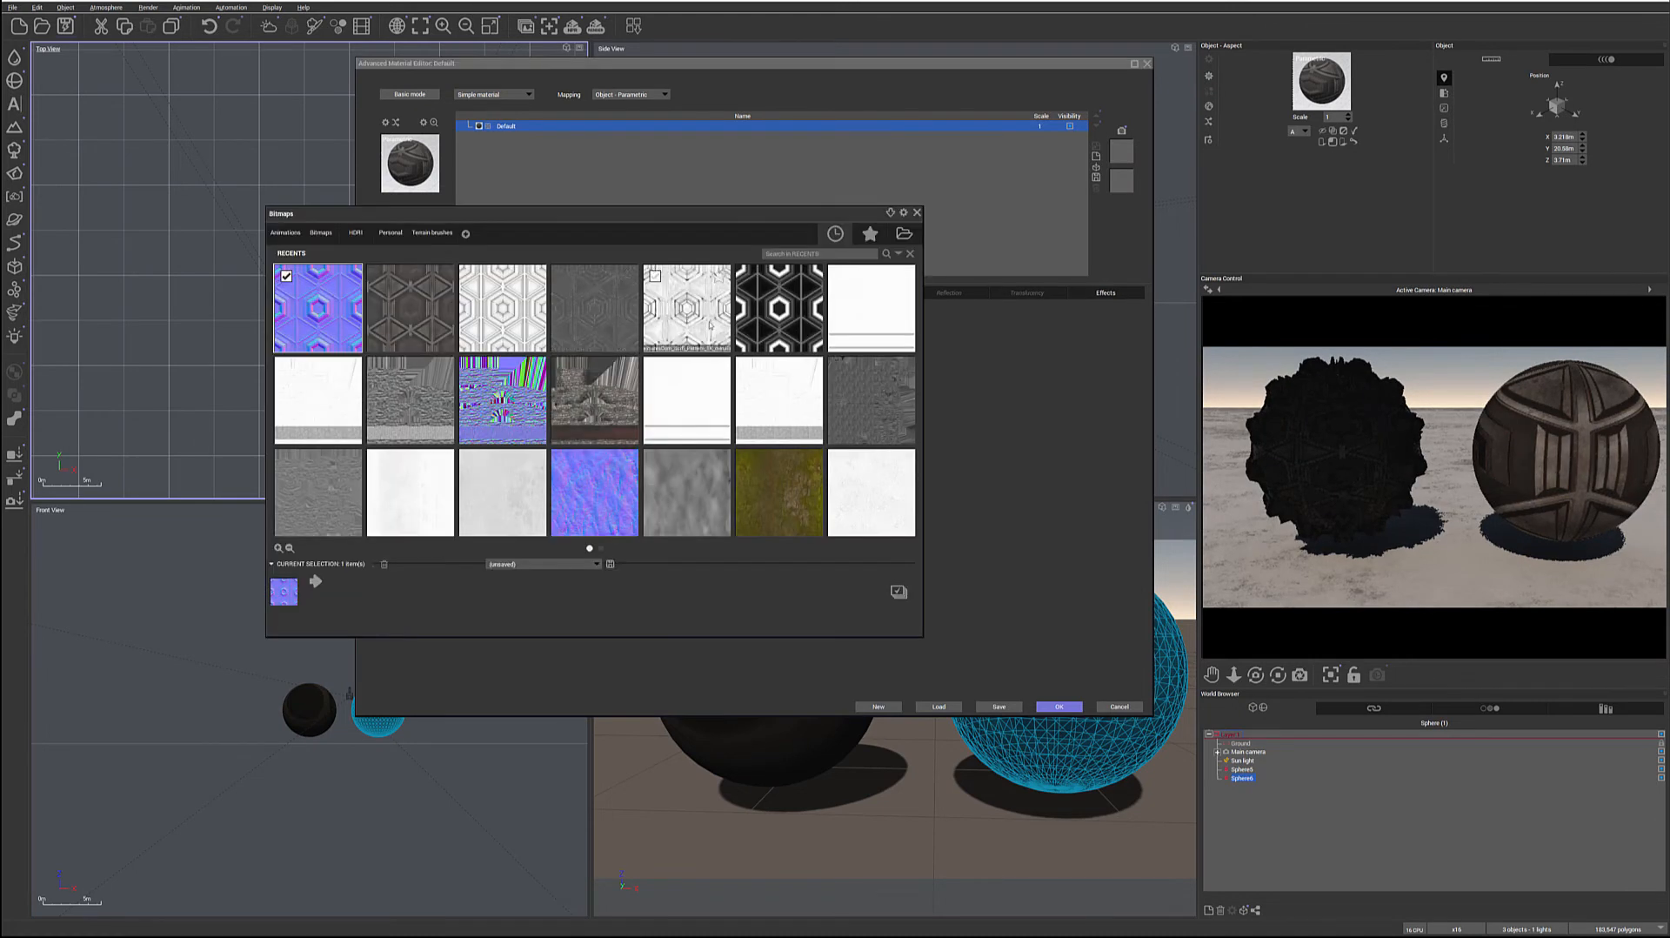
double_click(789, 308)
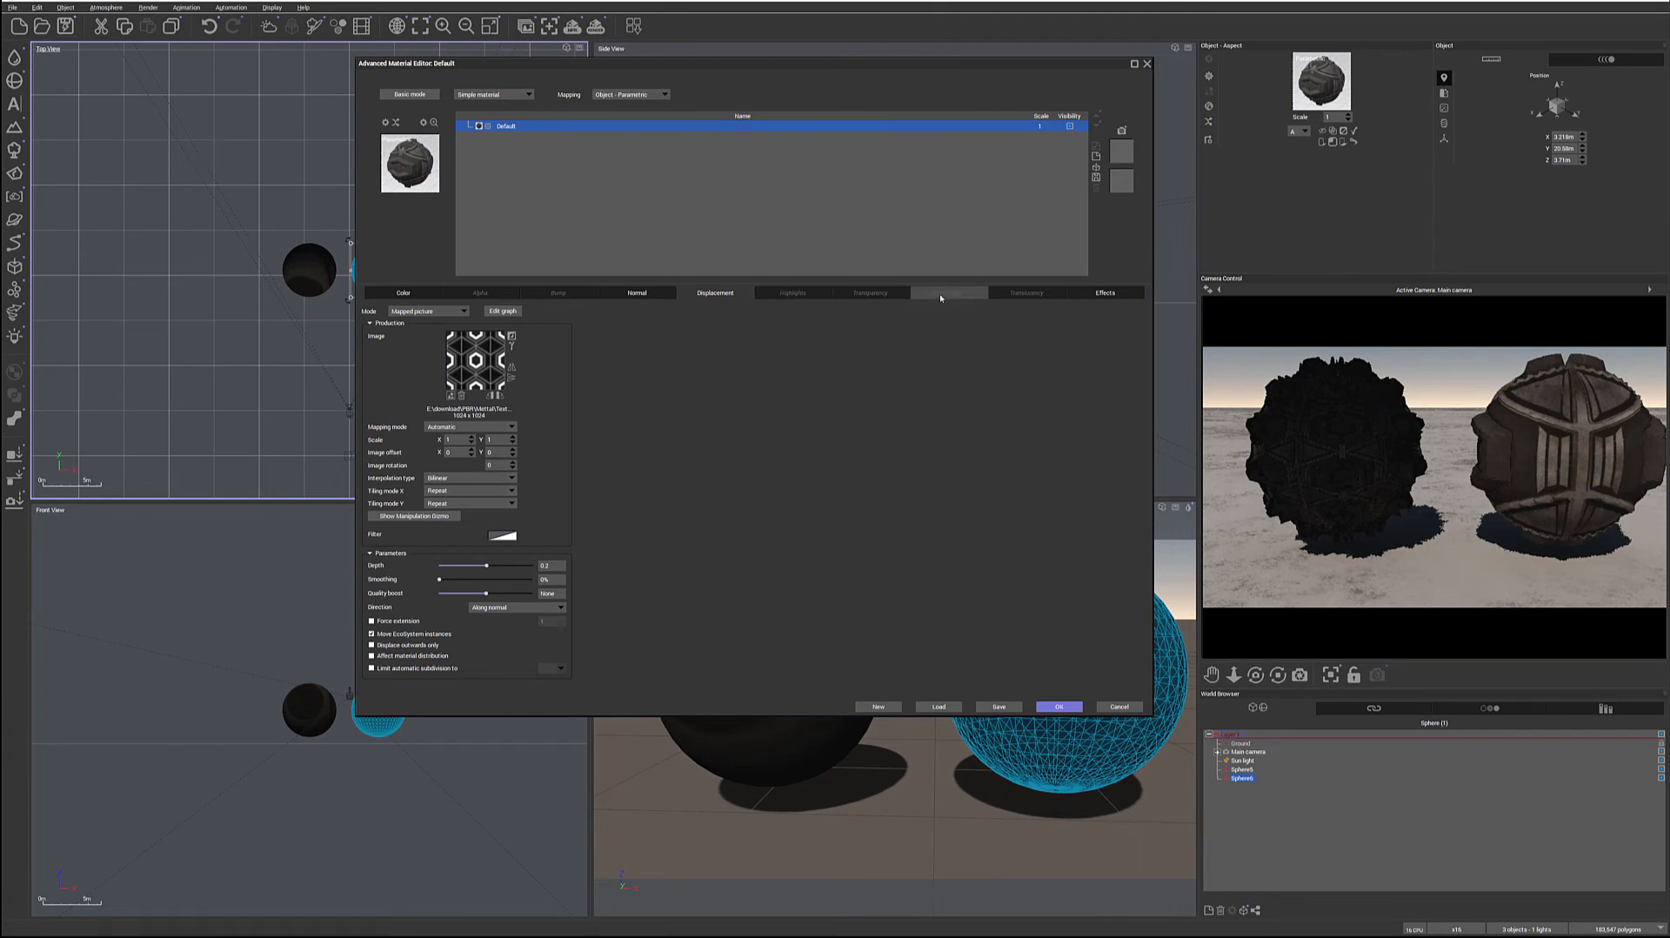
Set the simple material's highlights mode to Mapped picture and load the dark grey sci-fi pattern texture
left_click(773, 292)
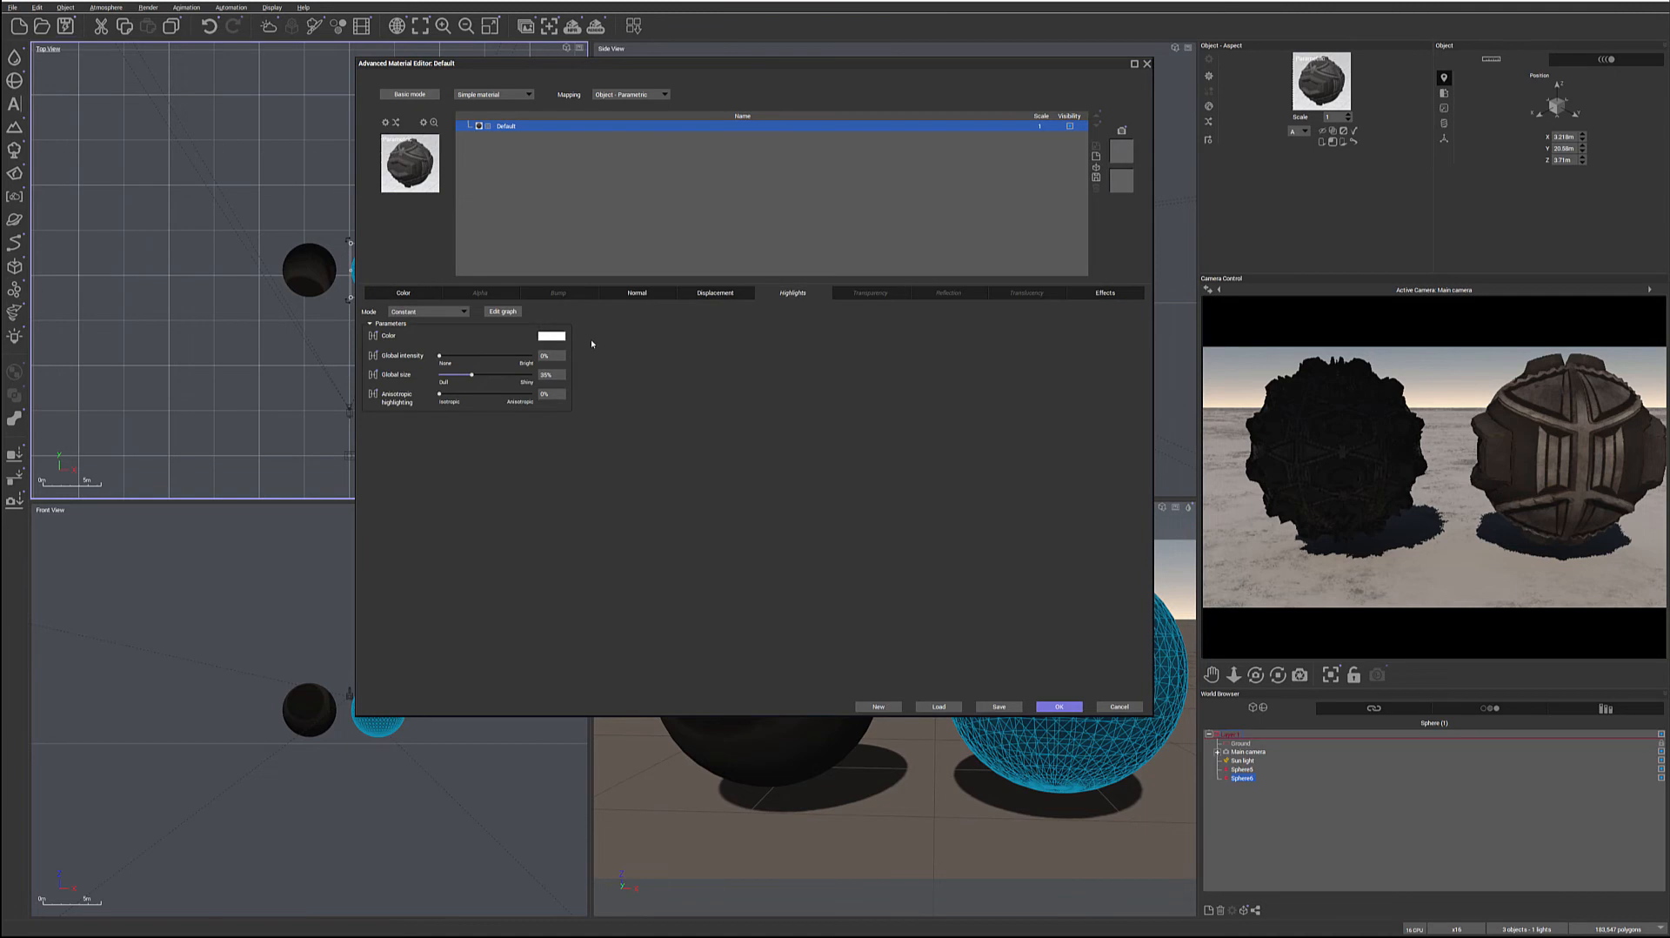
left_click(463, 312)
left_click(406, 330)
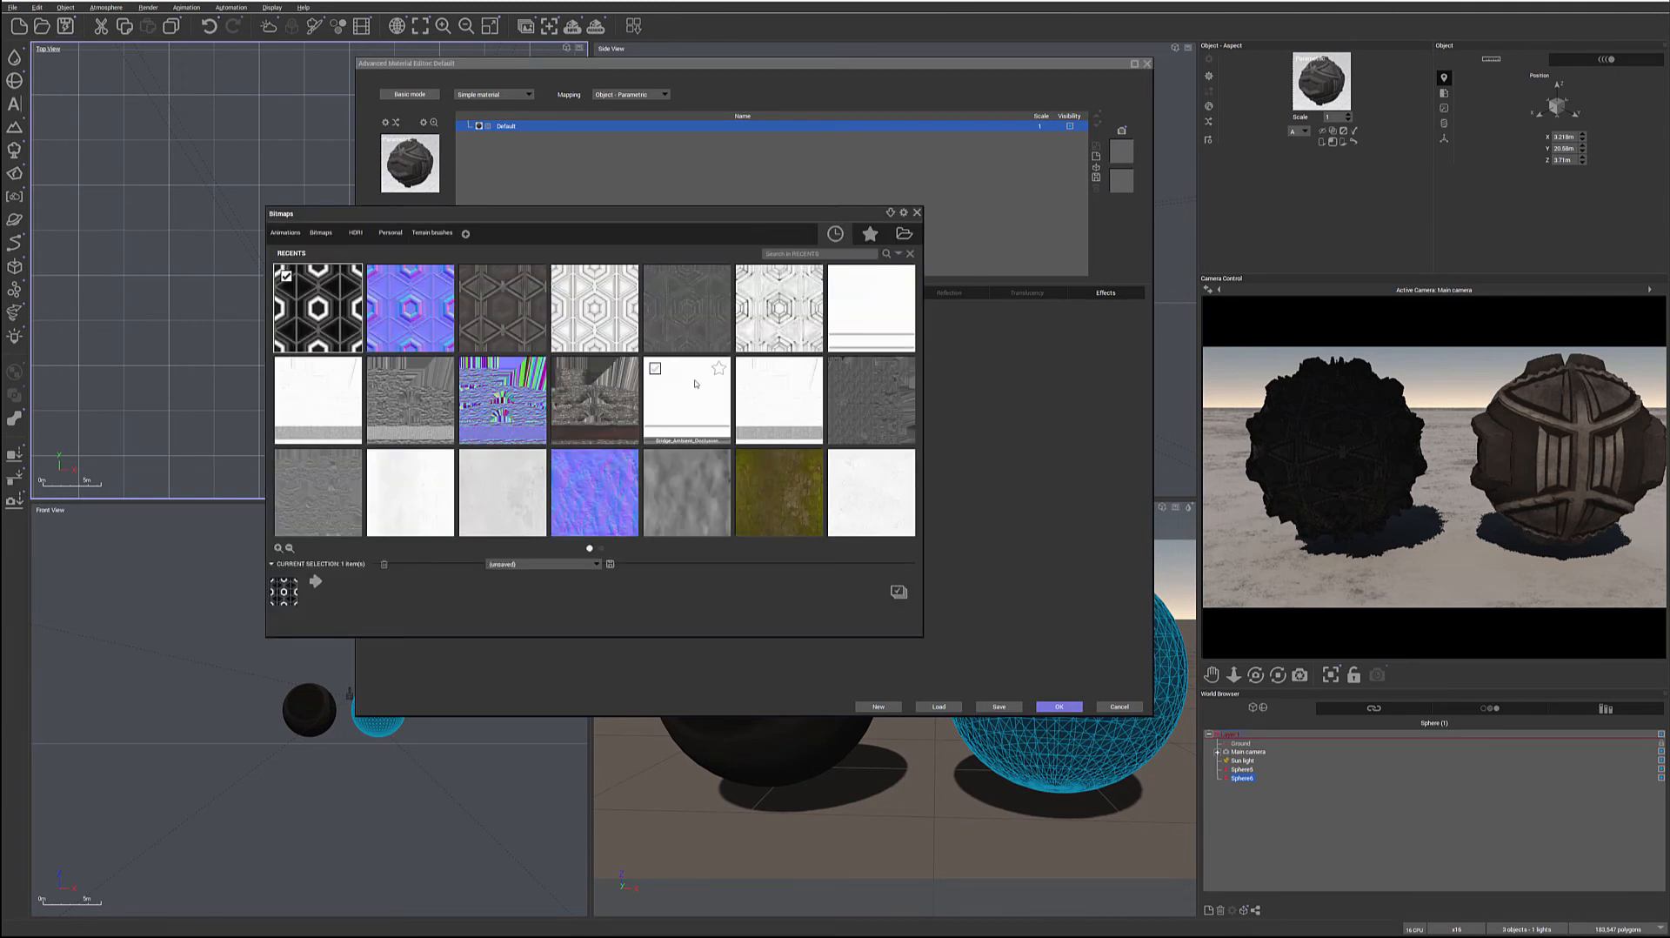
mouse_move(557, 302)
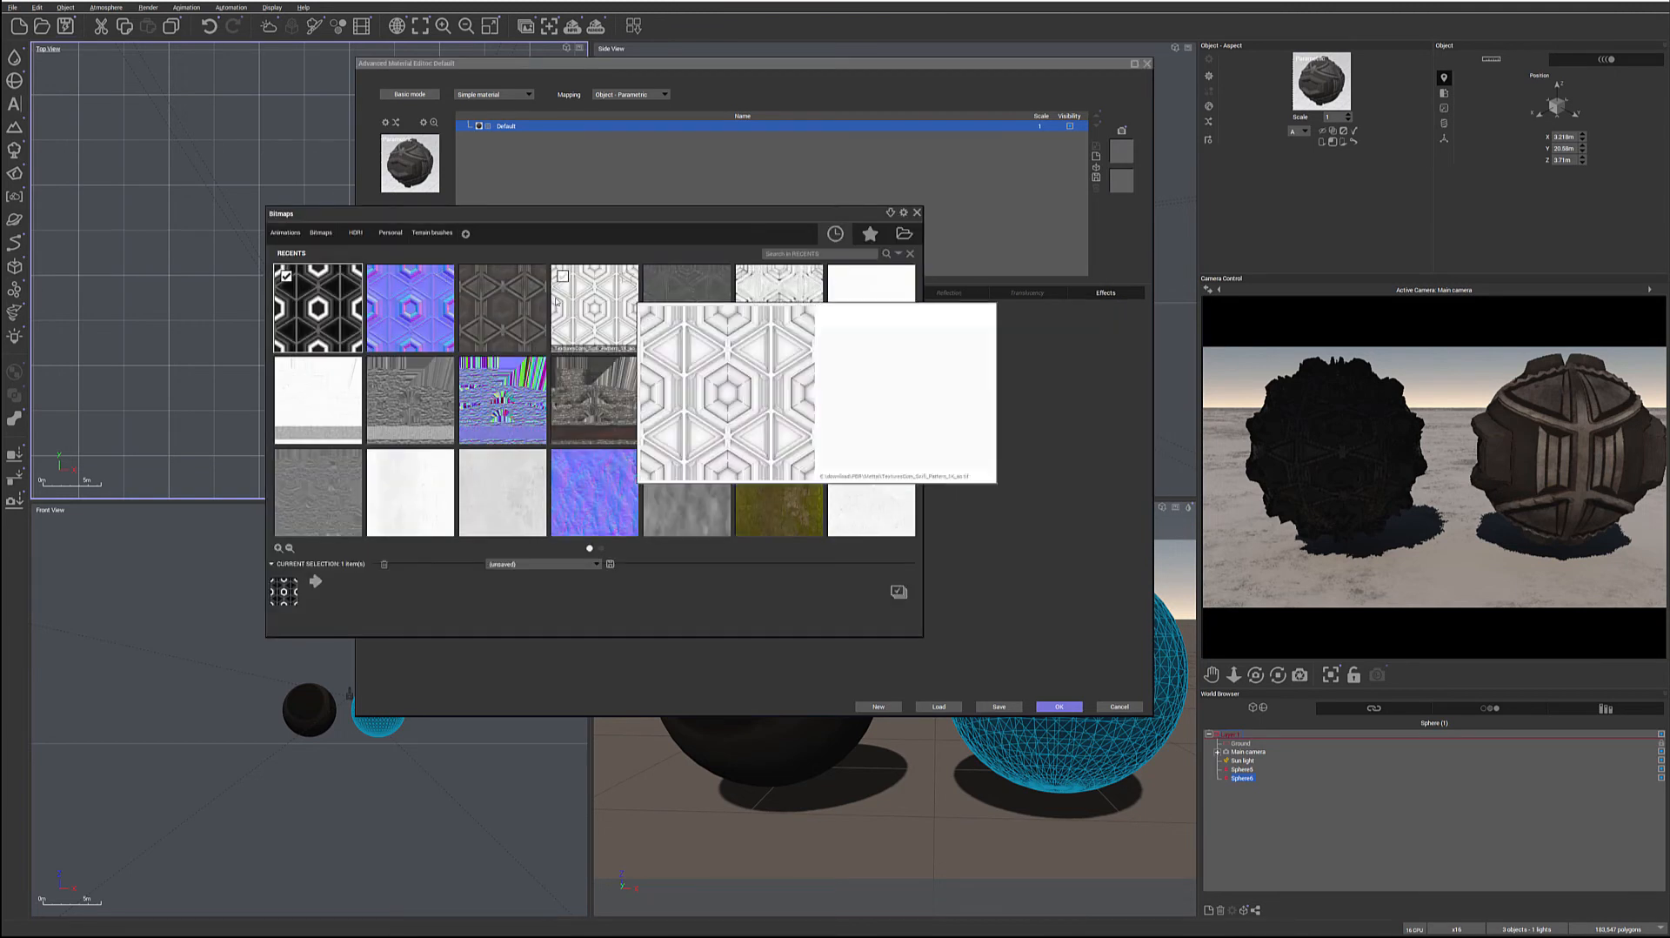
mouse_move(481, 306)
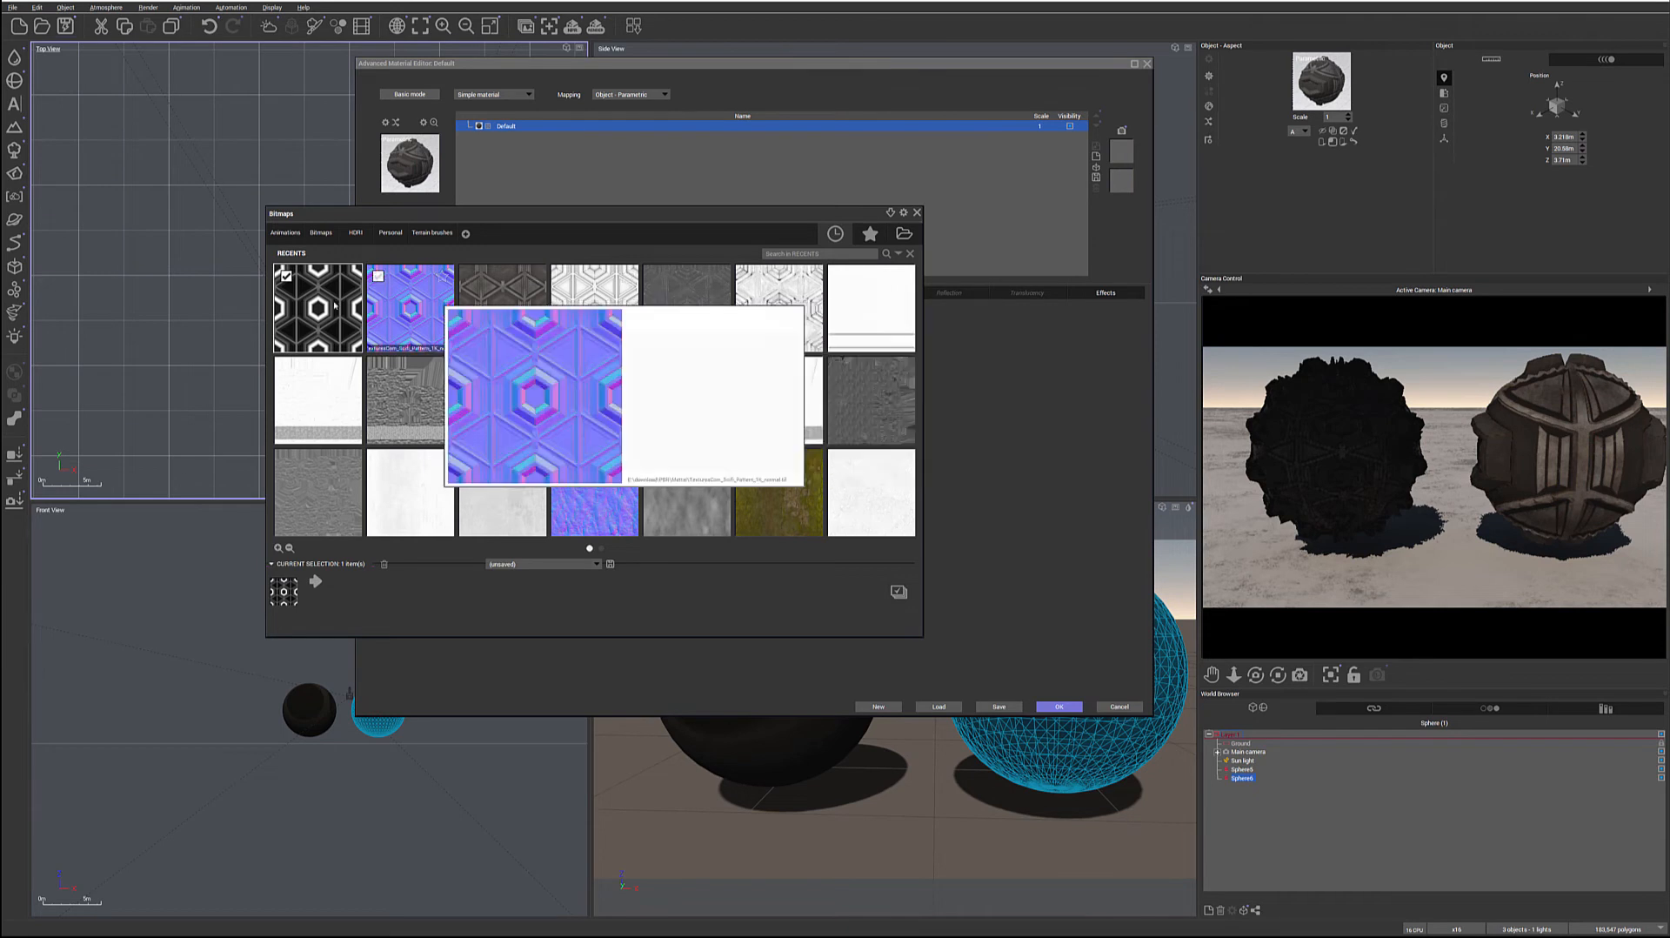
left_click(687, 309)
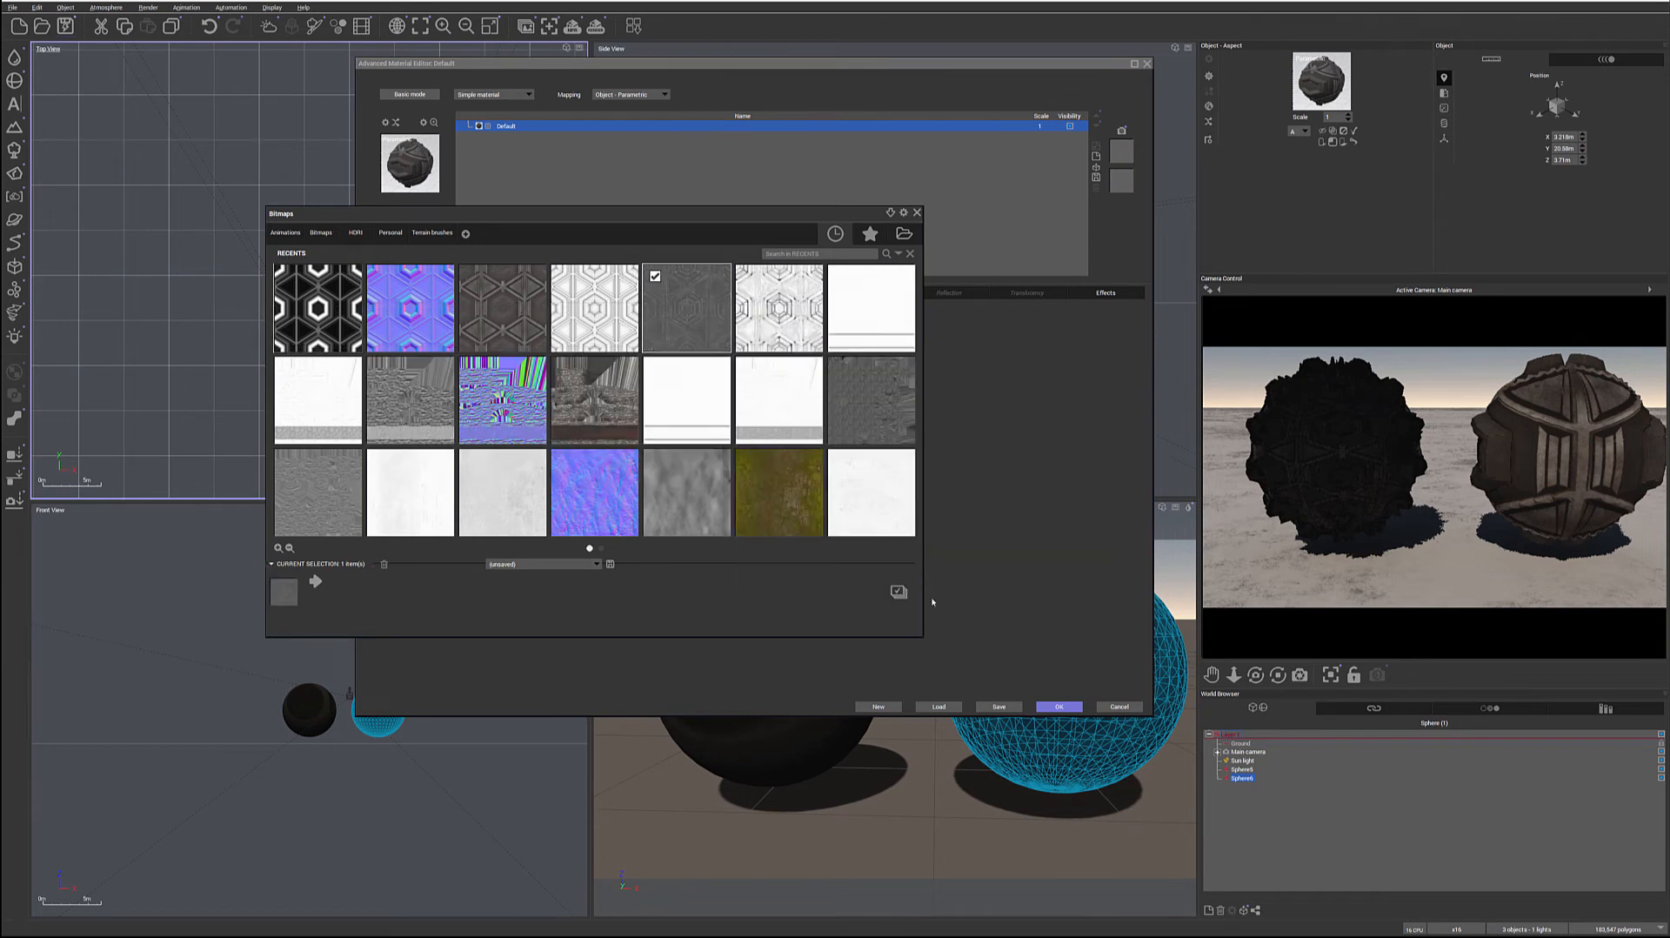
double_click(657, 348)
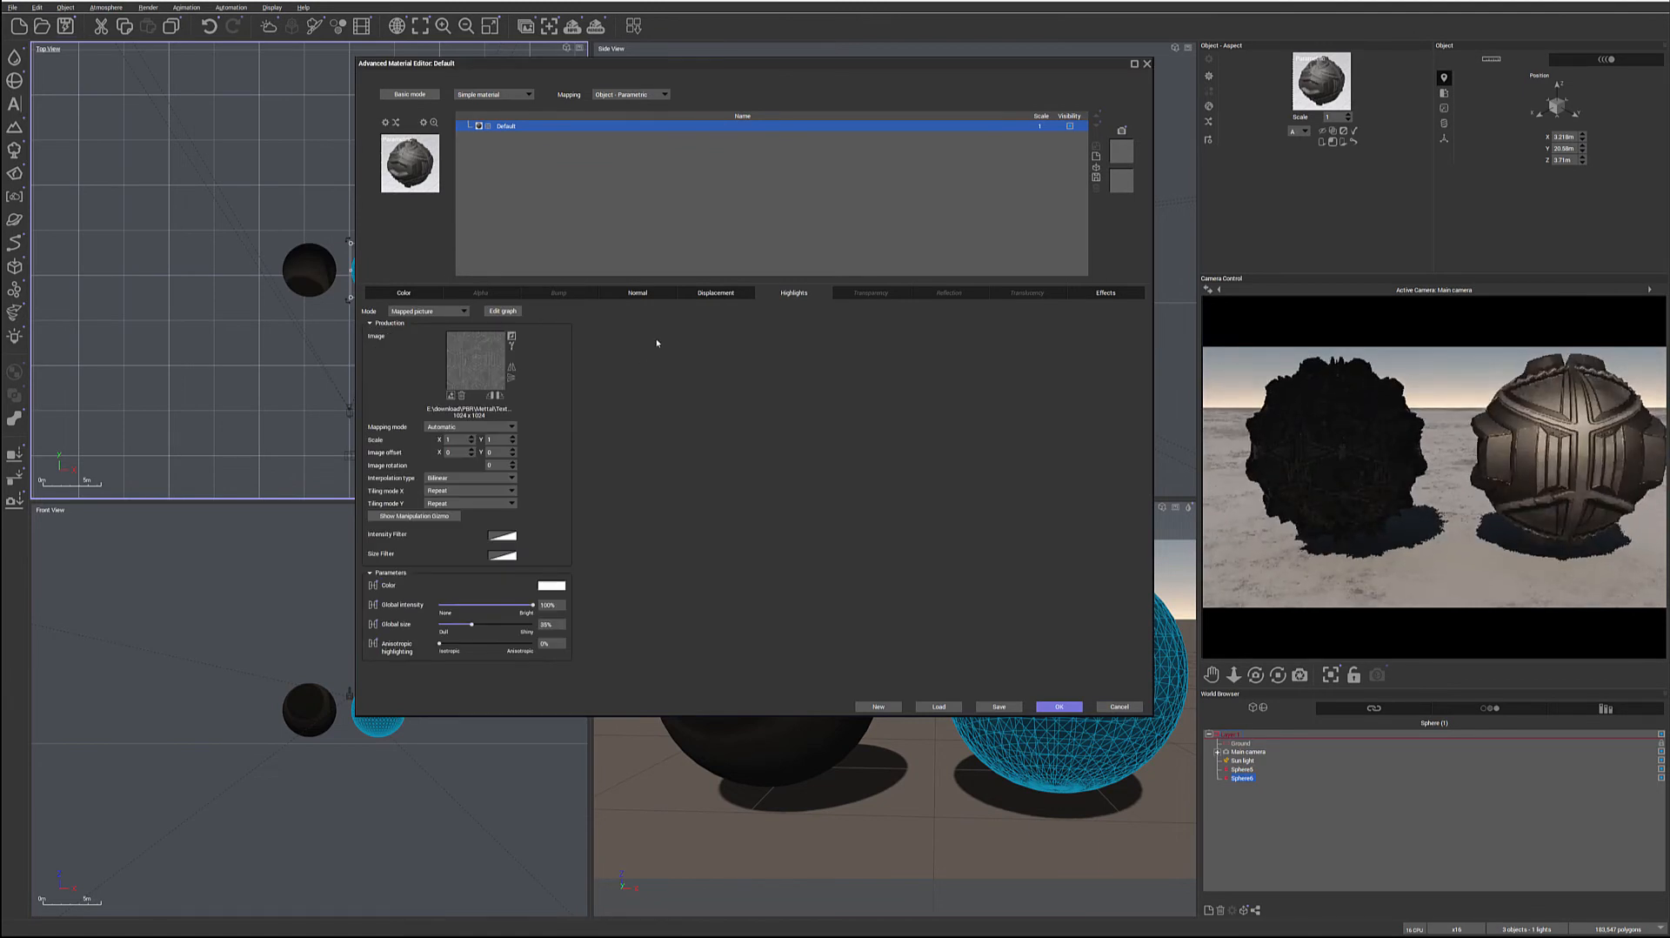
Set the simple material's reflection mode to Mapped picture and load the white, speckled sci-fi pattern texture
left_click(932, 296)
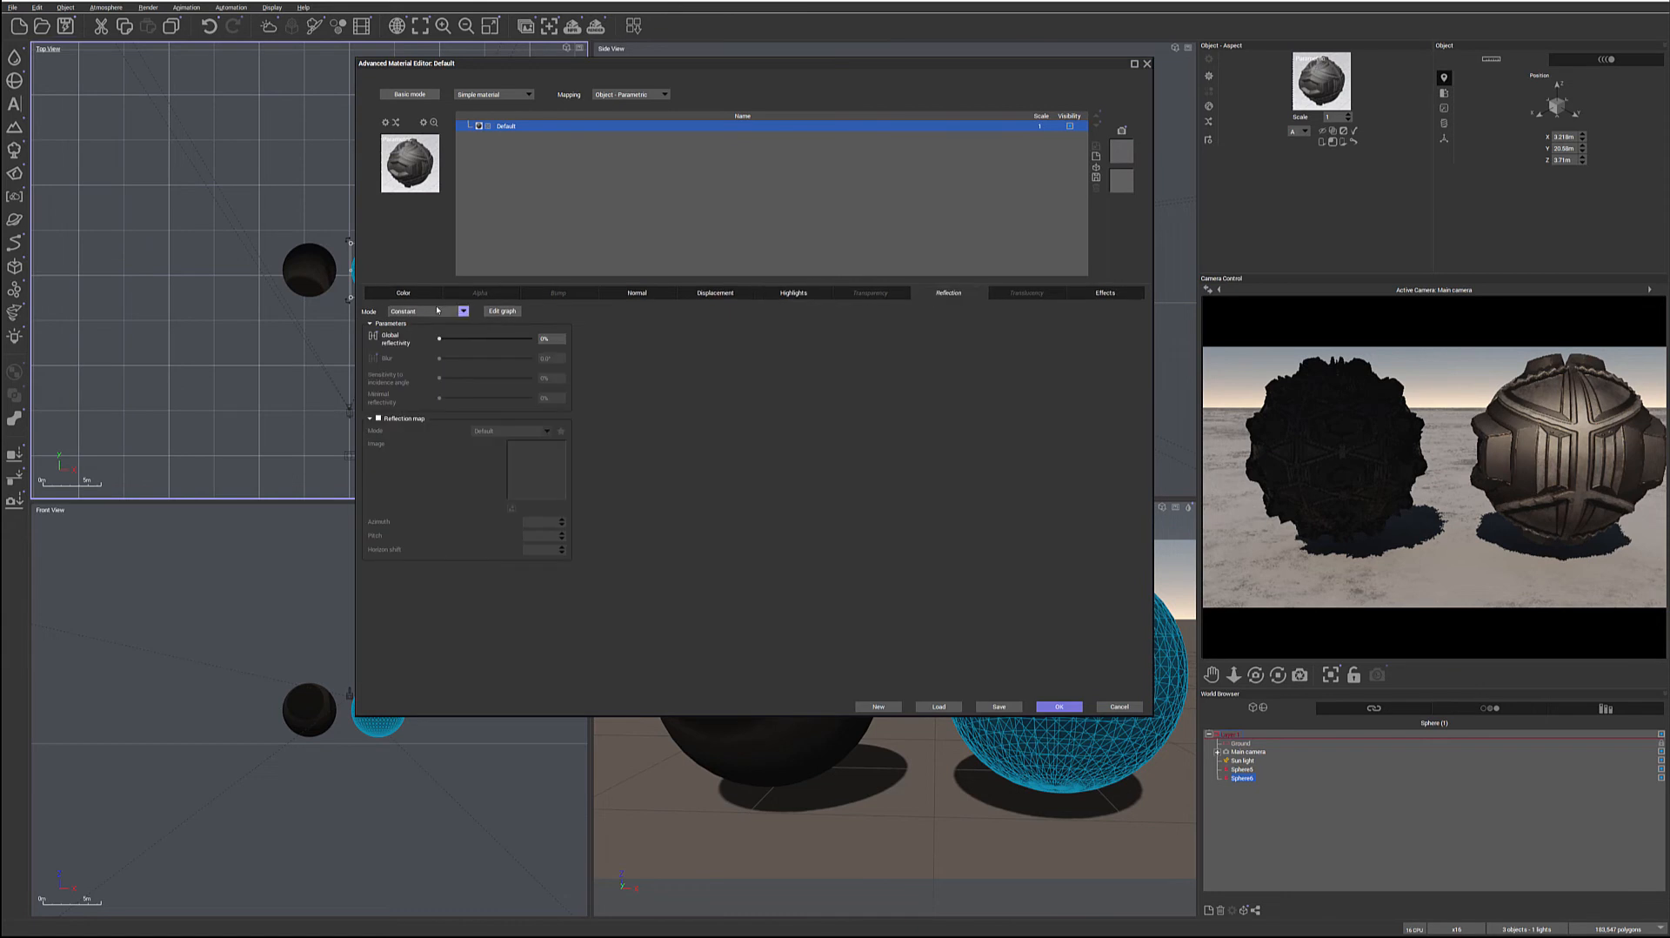
left_click(459, 311)
left_click(411, 330)
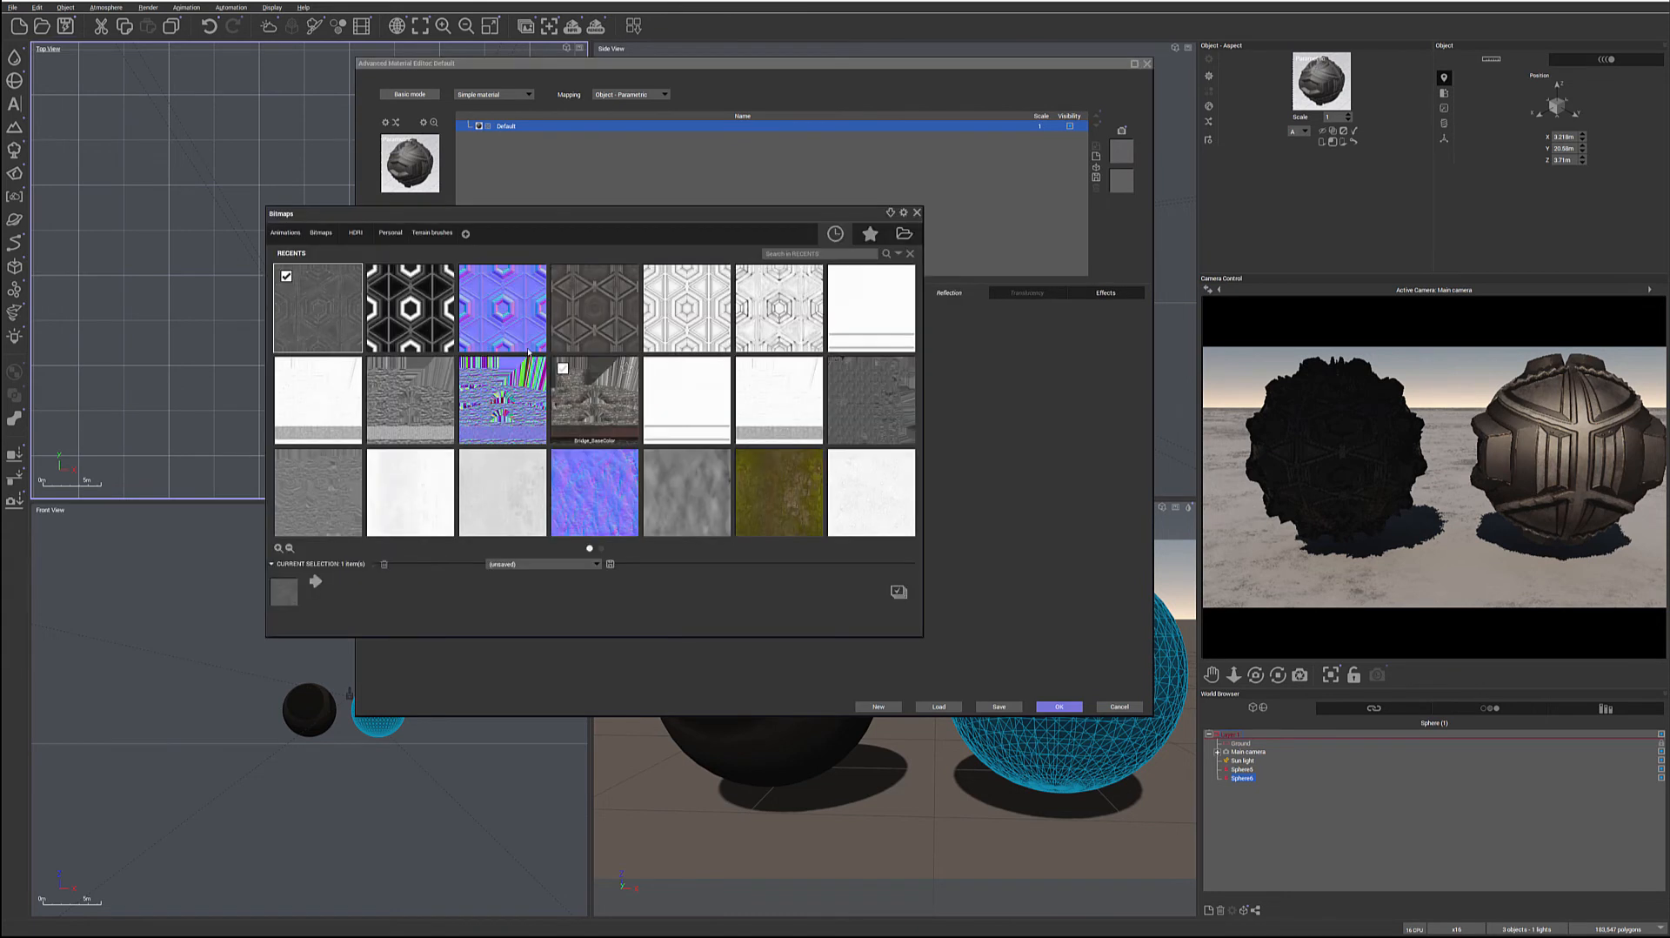
left_click(765, 322)
double_click(765, 321)
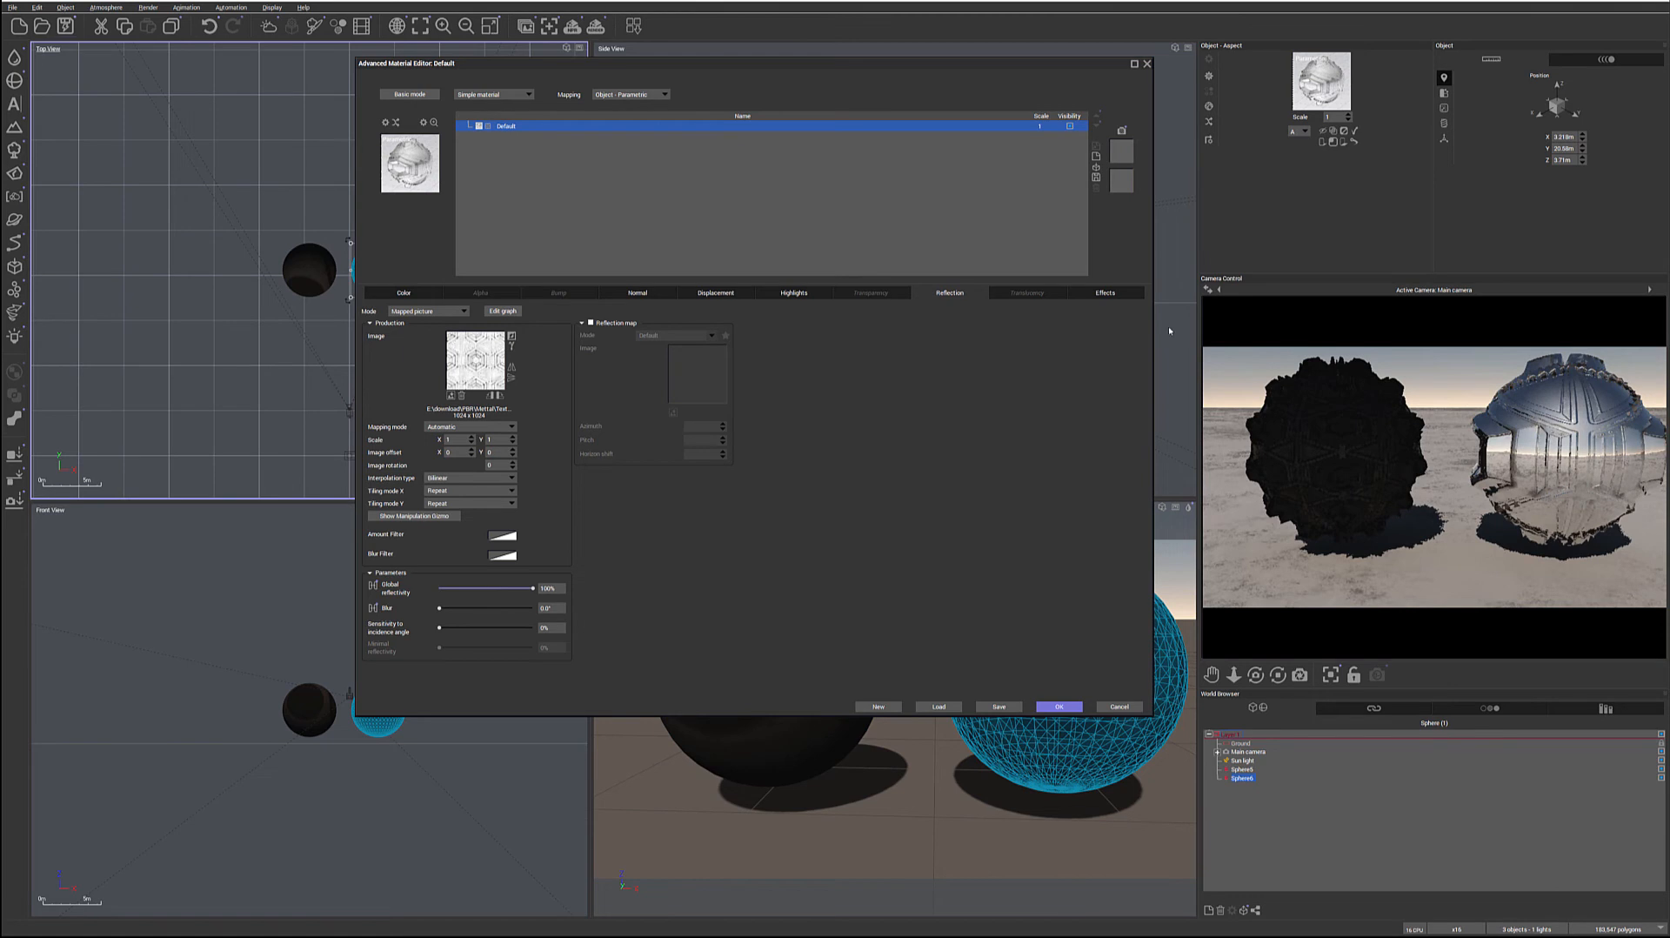
Set the simple material's Color reflected light (metallic) to 100%, accept the changes and set the material scale to 0.3
left_click(1107, 293)
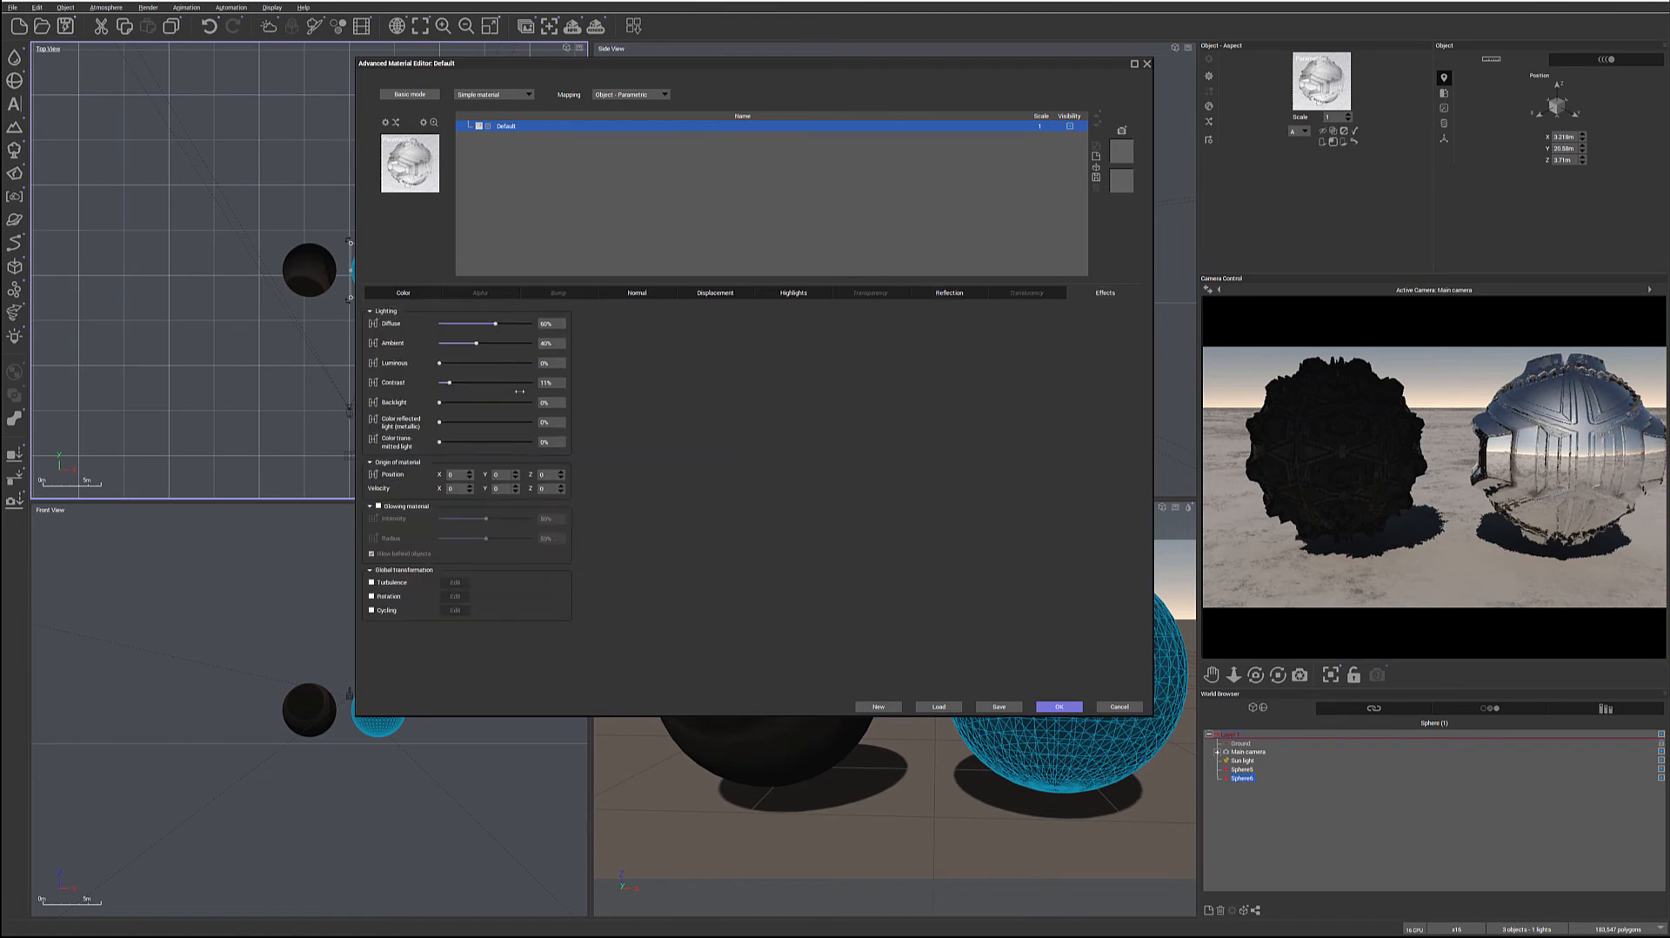
left_click_drag(439, 422, 719, 428)
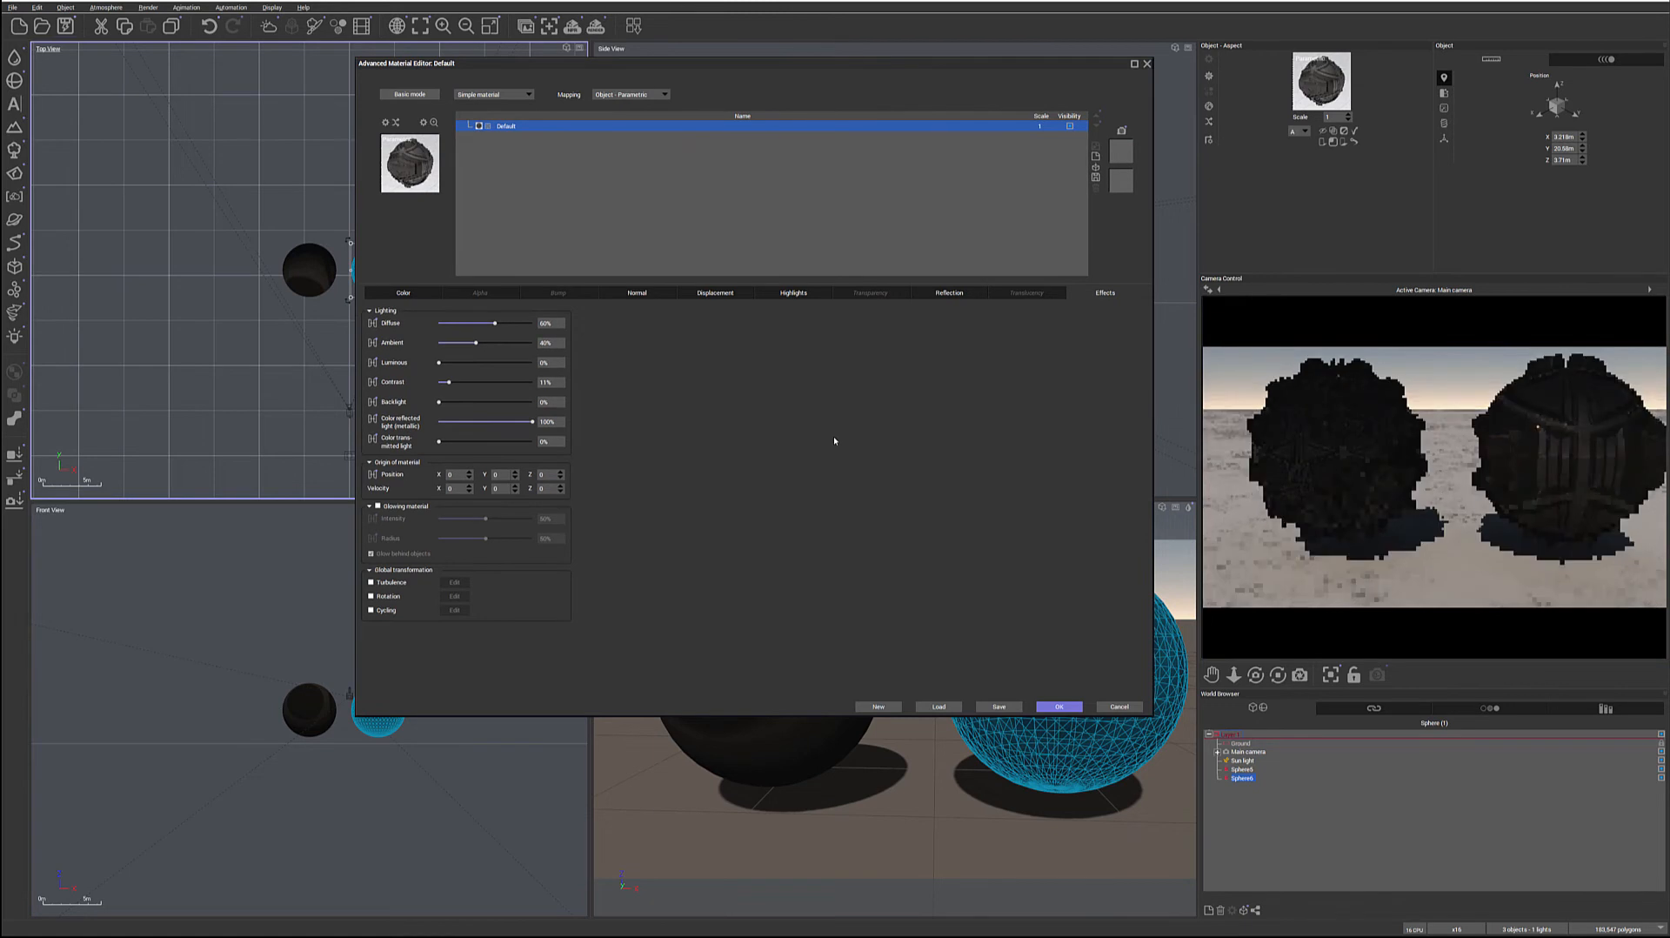
left_click(1063, 706)
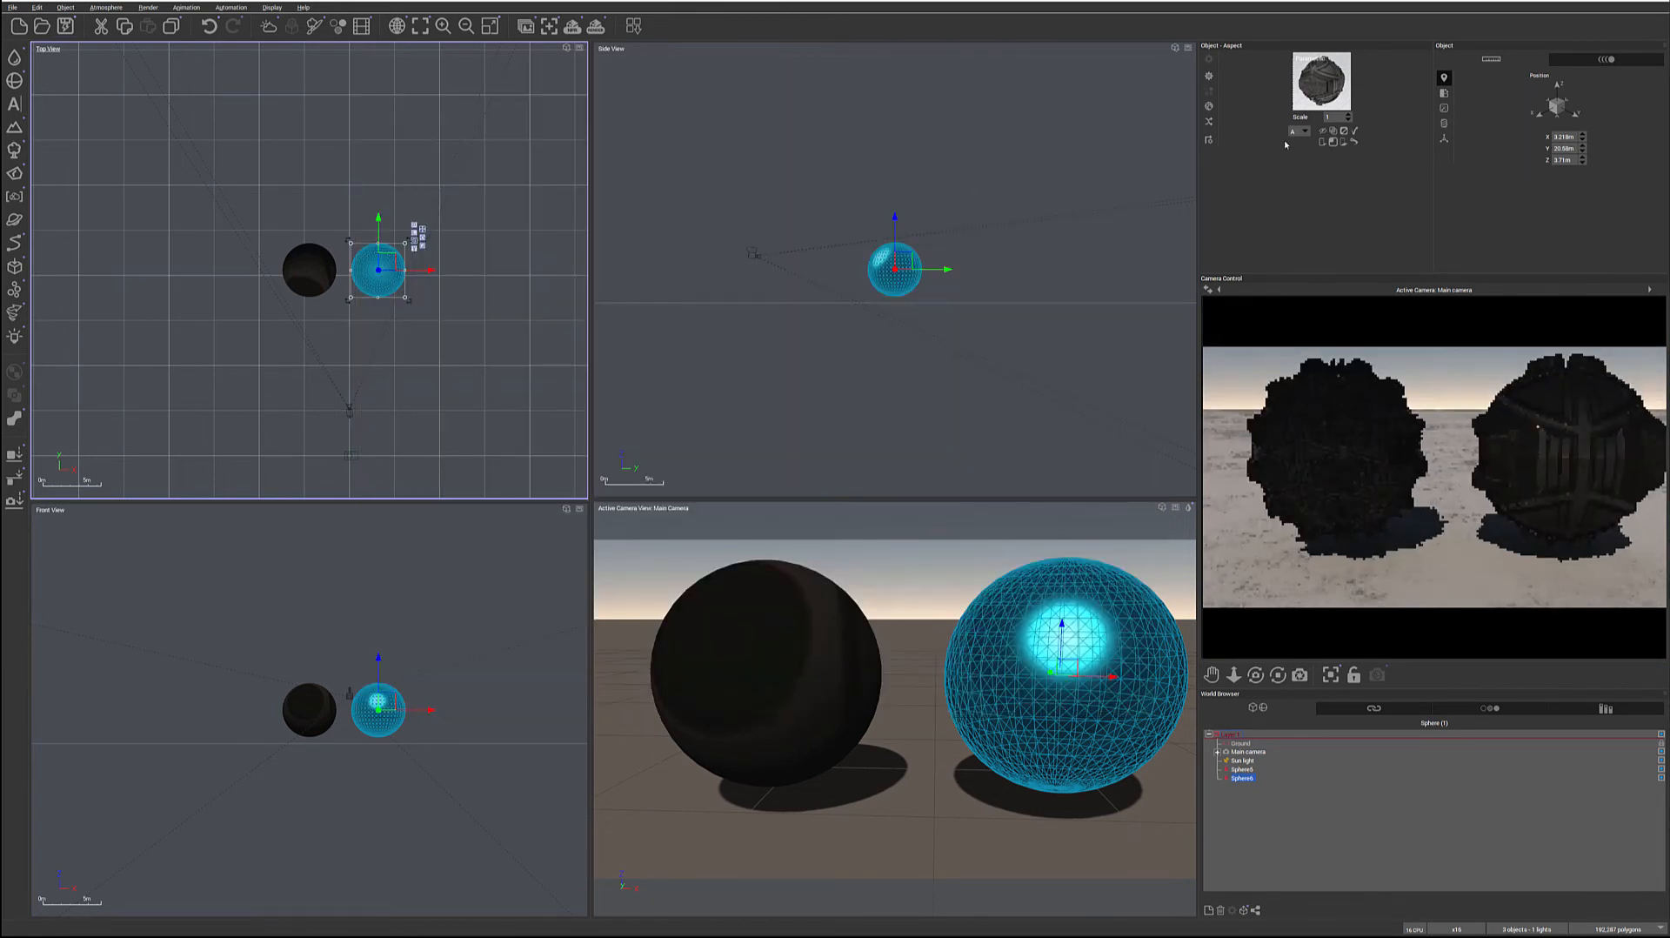
double_click(1335, 116)
type("0.3")
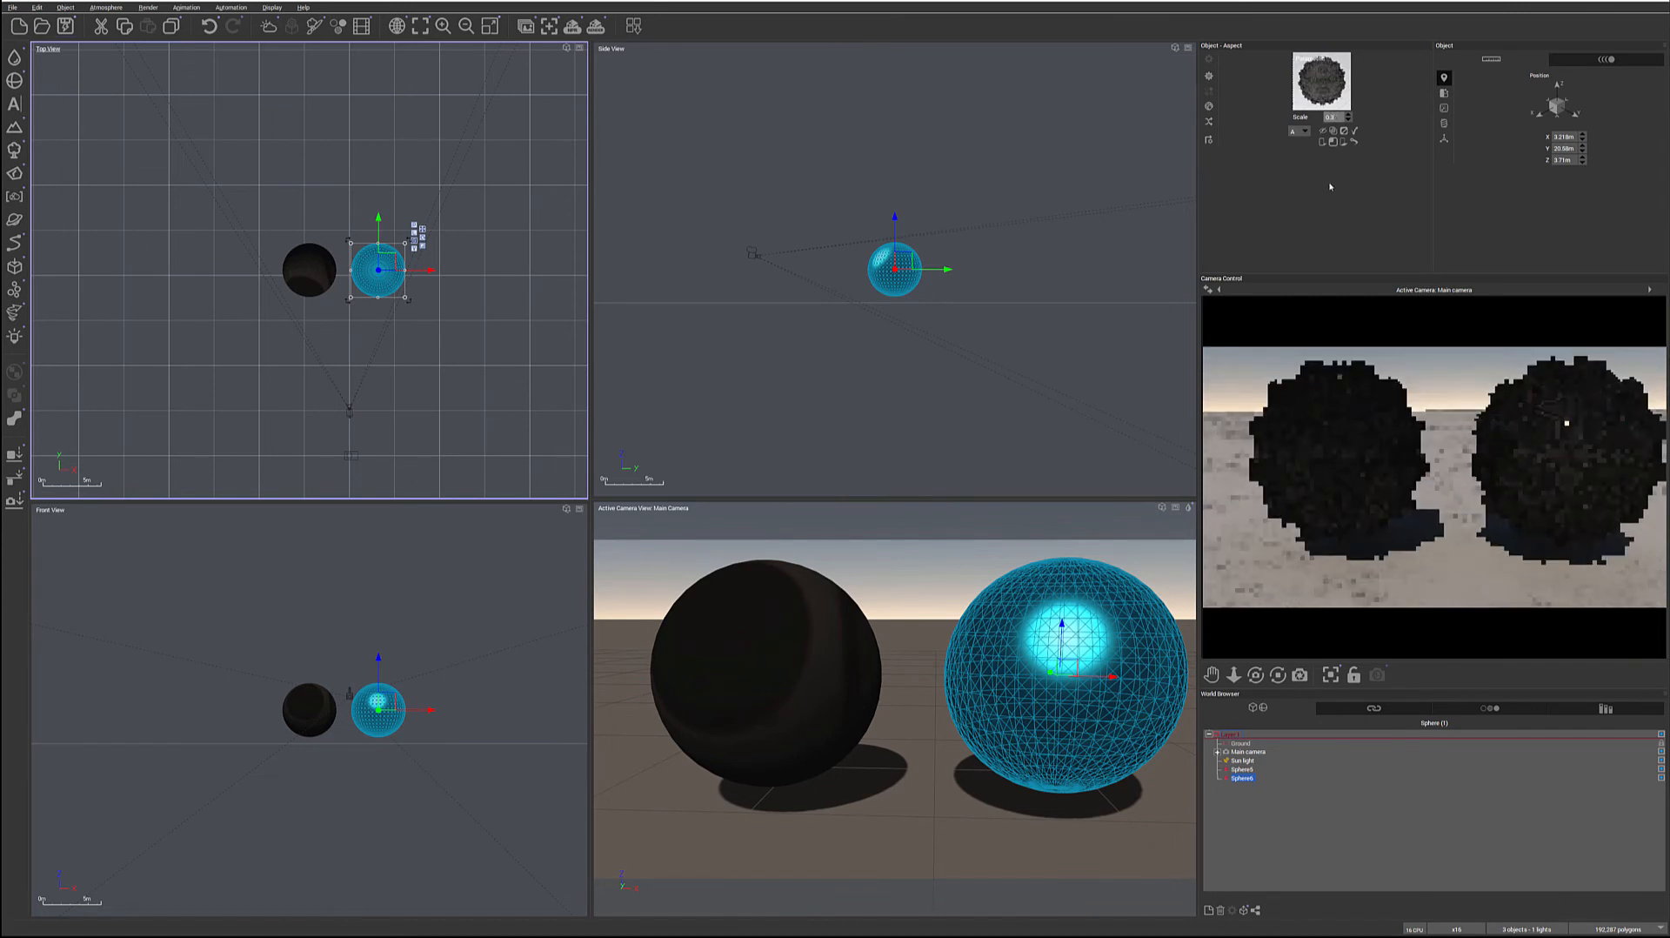
Render the scene with both textured spheres, accept the post-render options and close the render display
left_click(596, 27)
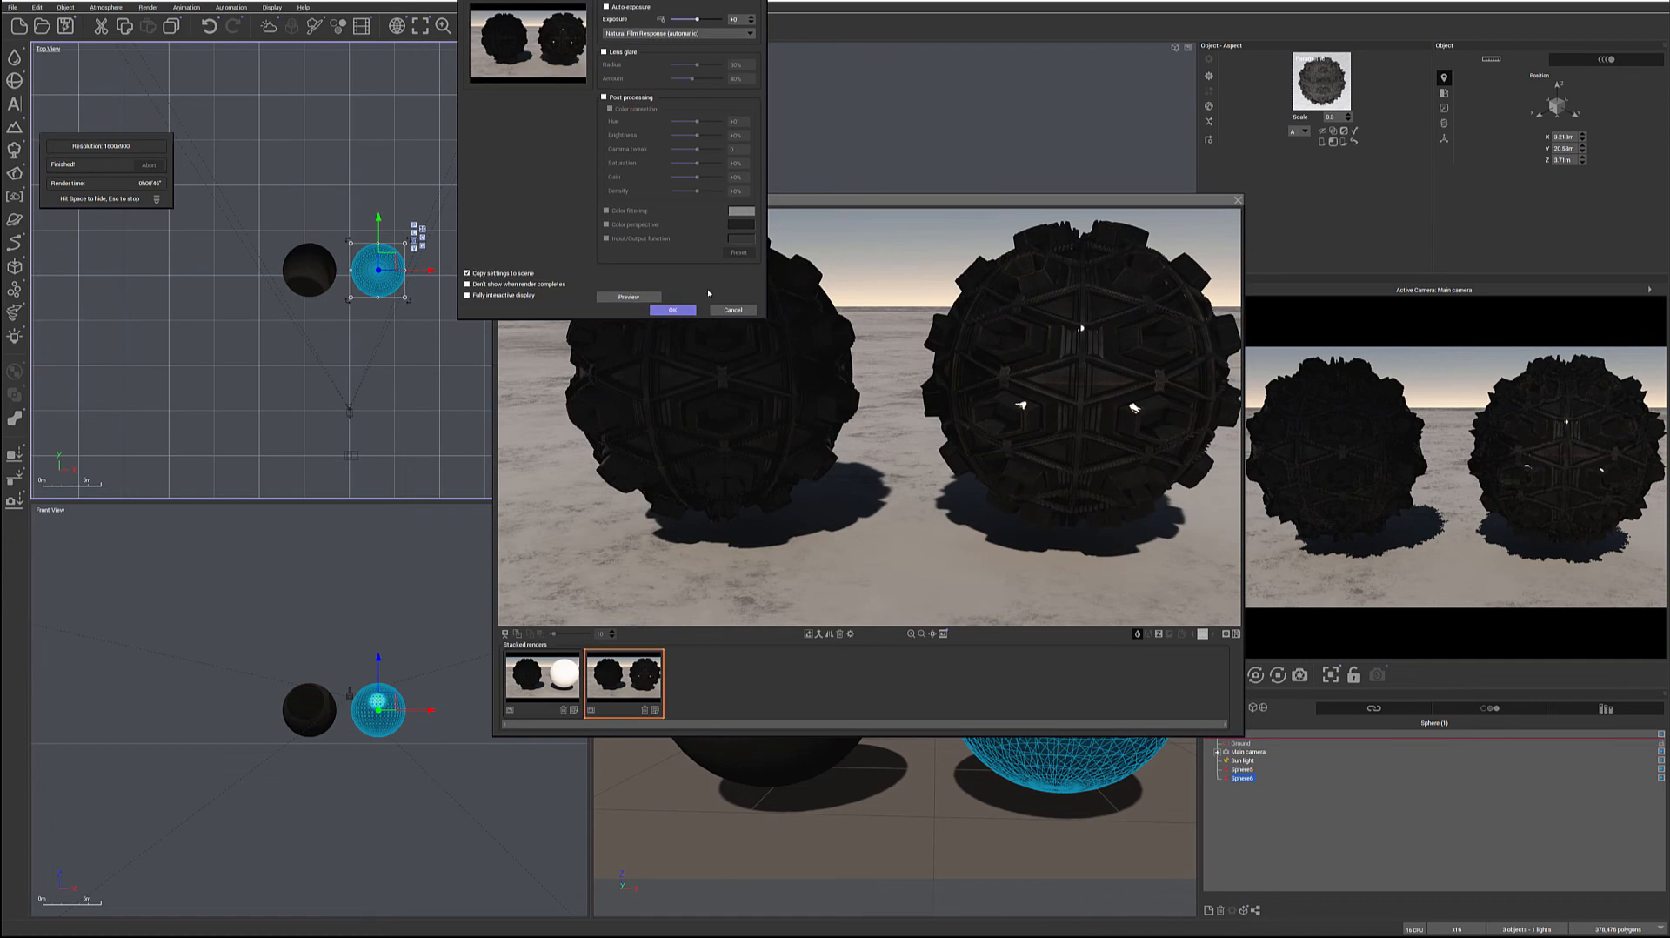
left_click(676, 309)
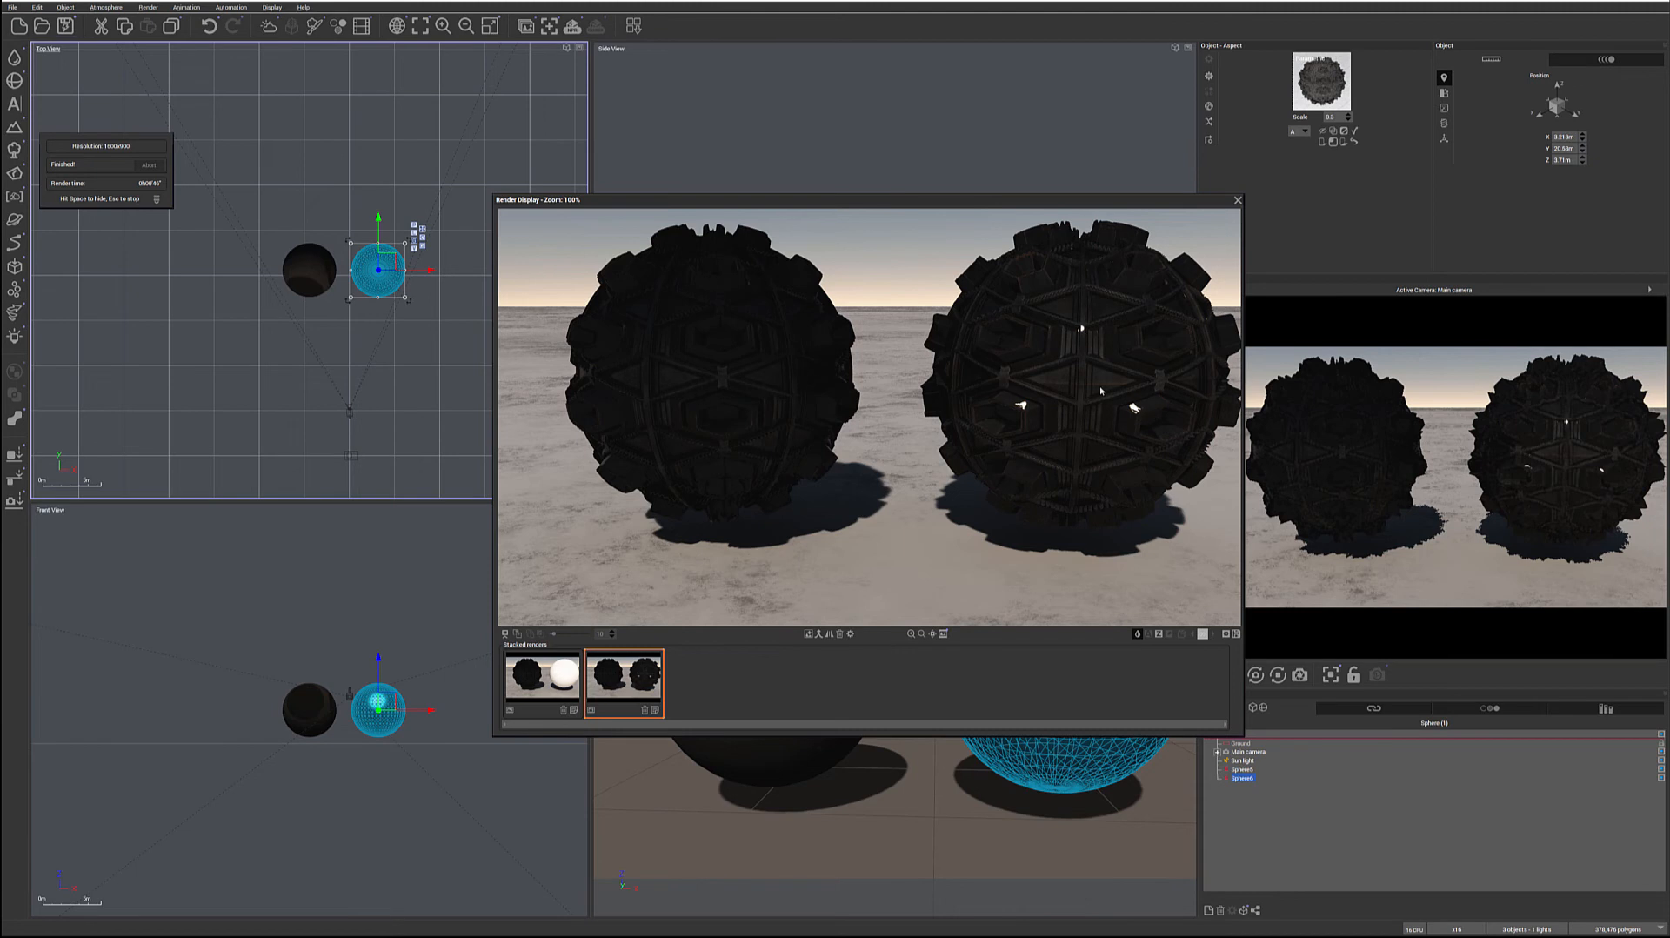
left_click(1236, 201)
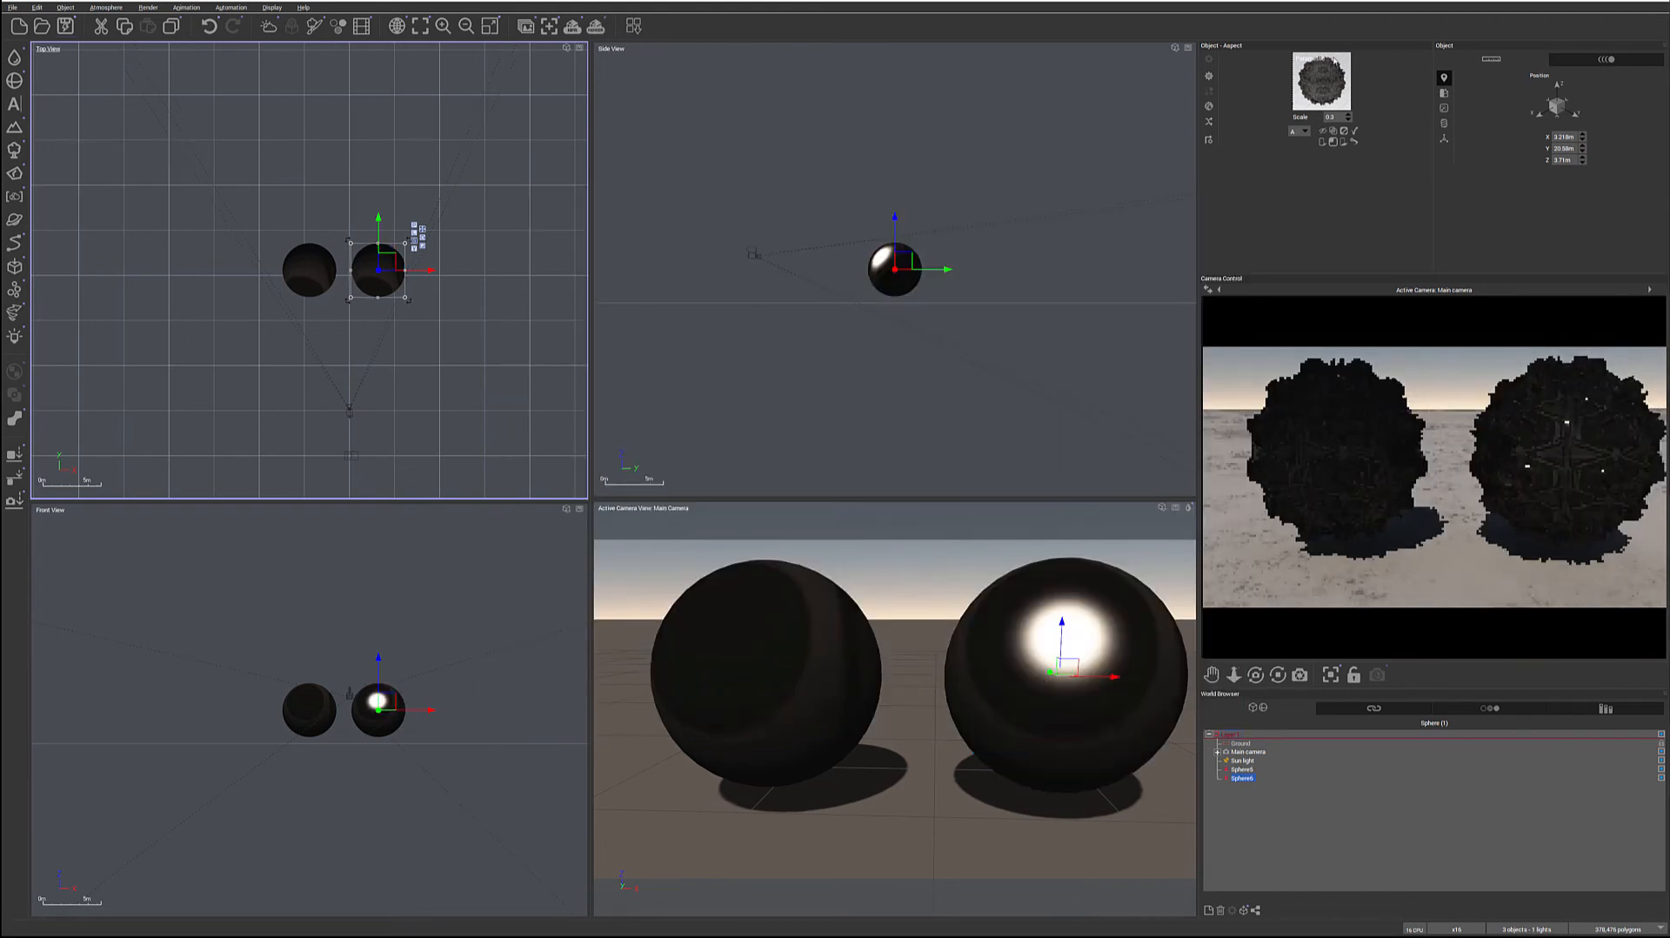
Reopen the simple material in the advanced editor and lower its diffuse, ambient and contrast lighting to 0%
double_click(1321, 80)
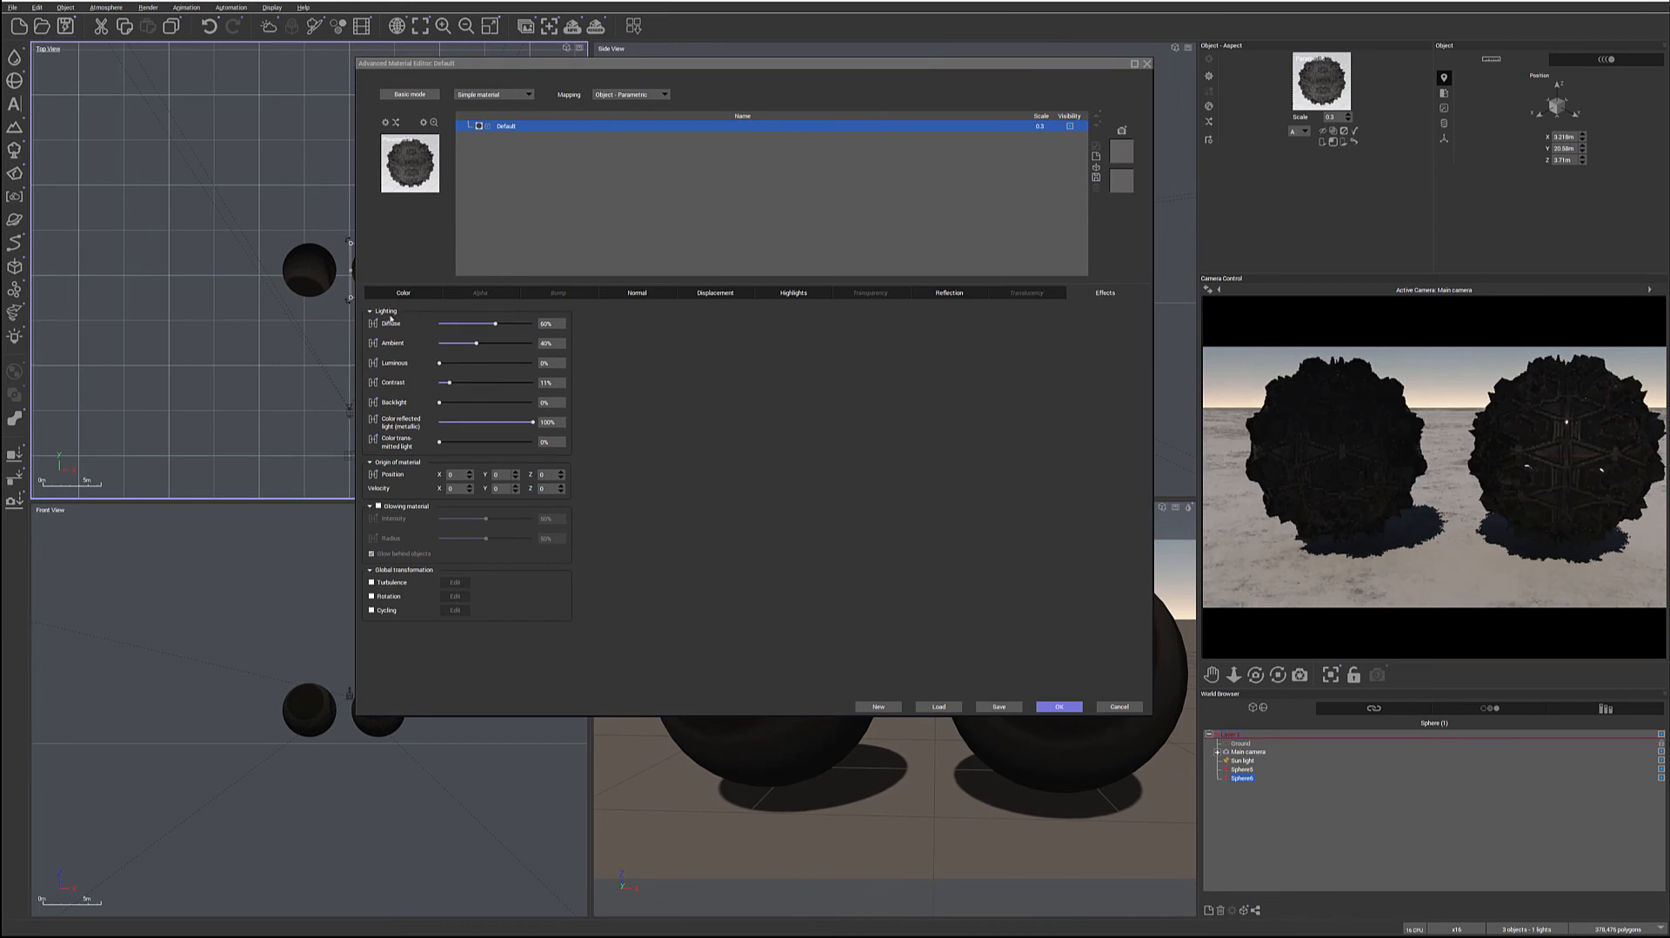
left_click_drag(493, 324, 437, 383)
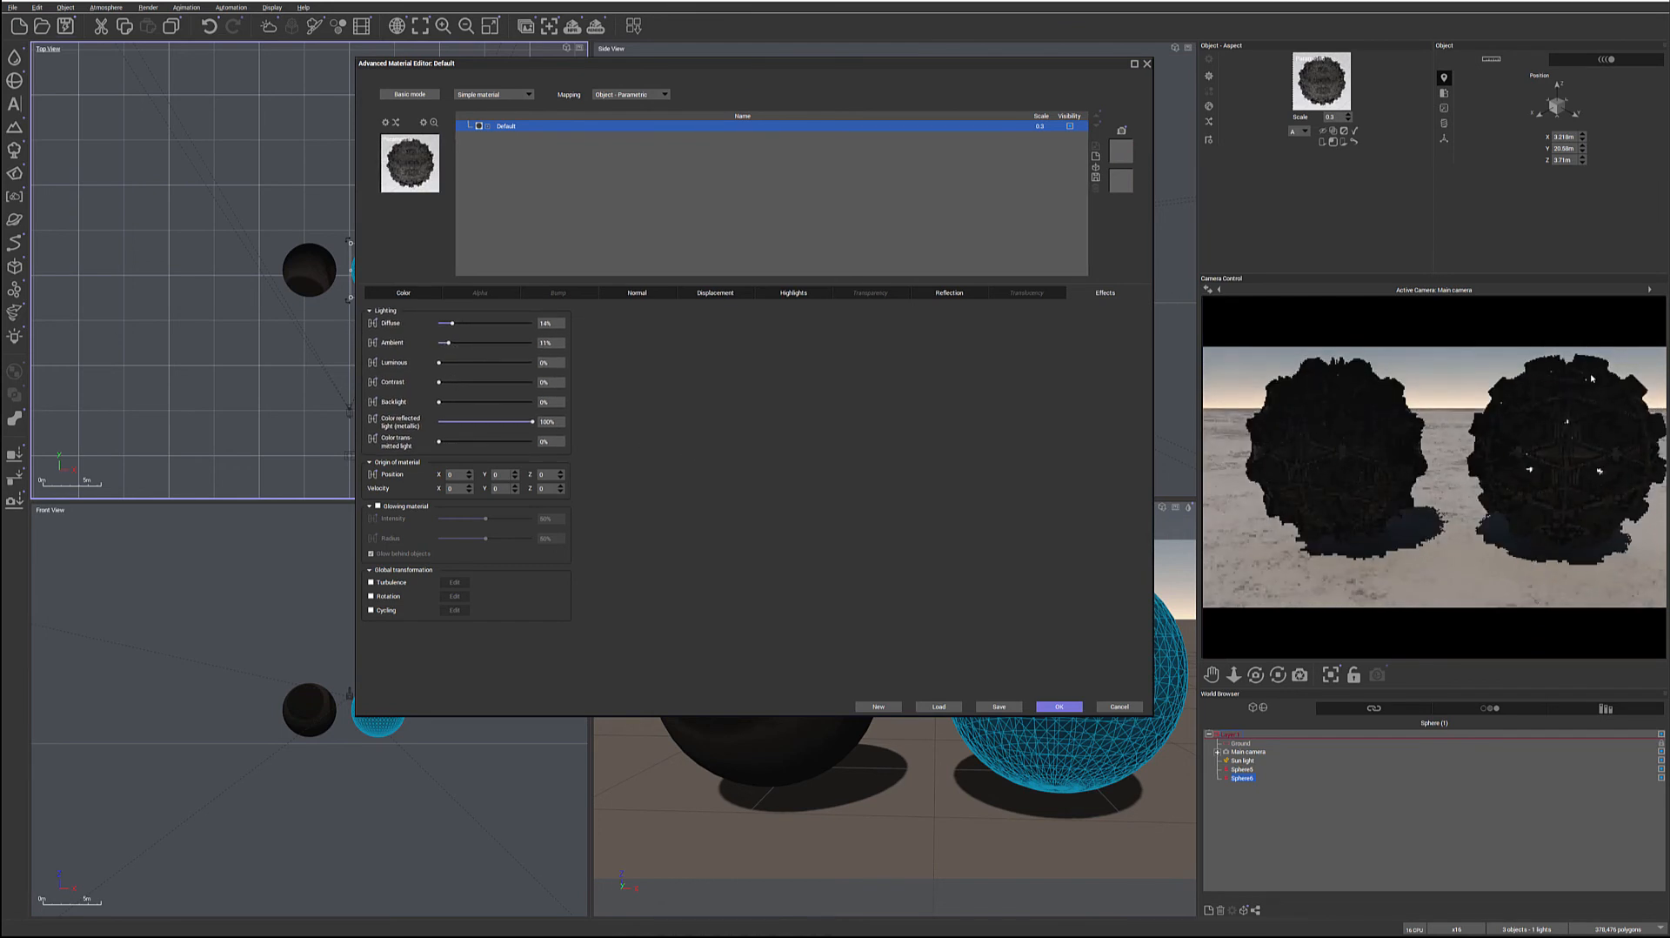
left_click_drag(454, 323, 437, 343)
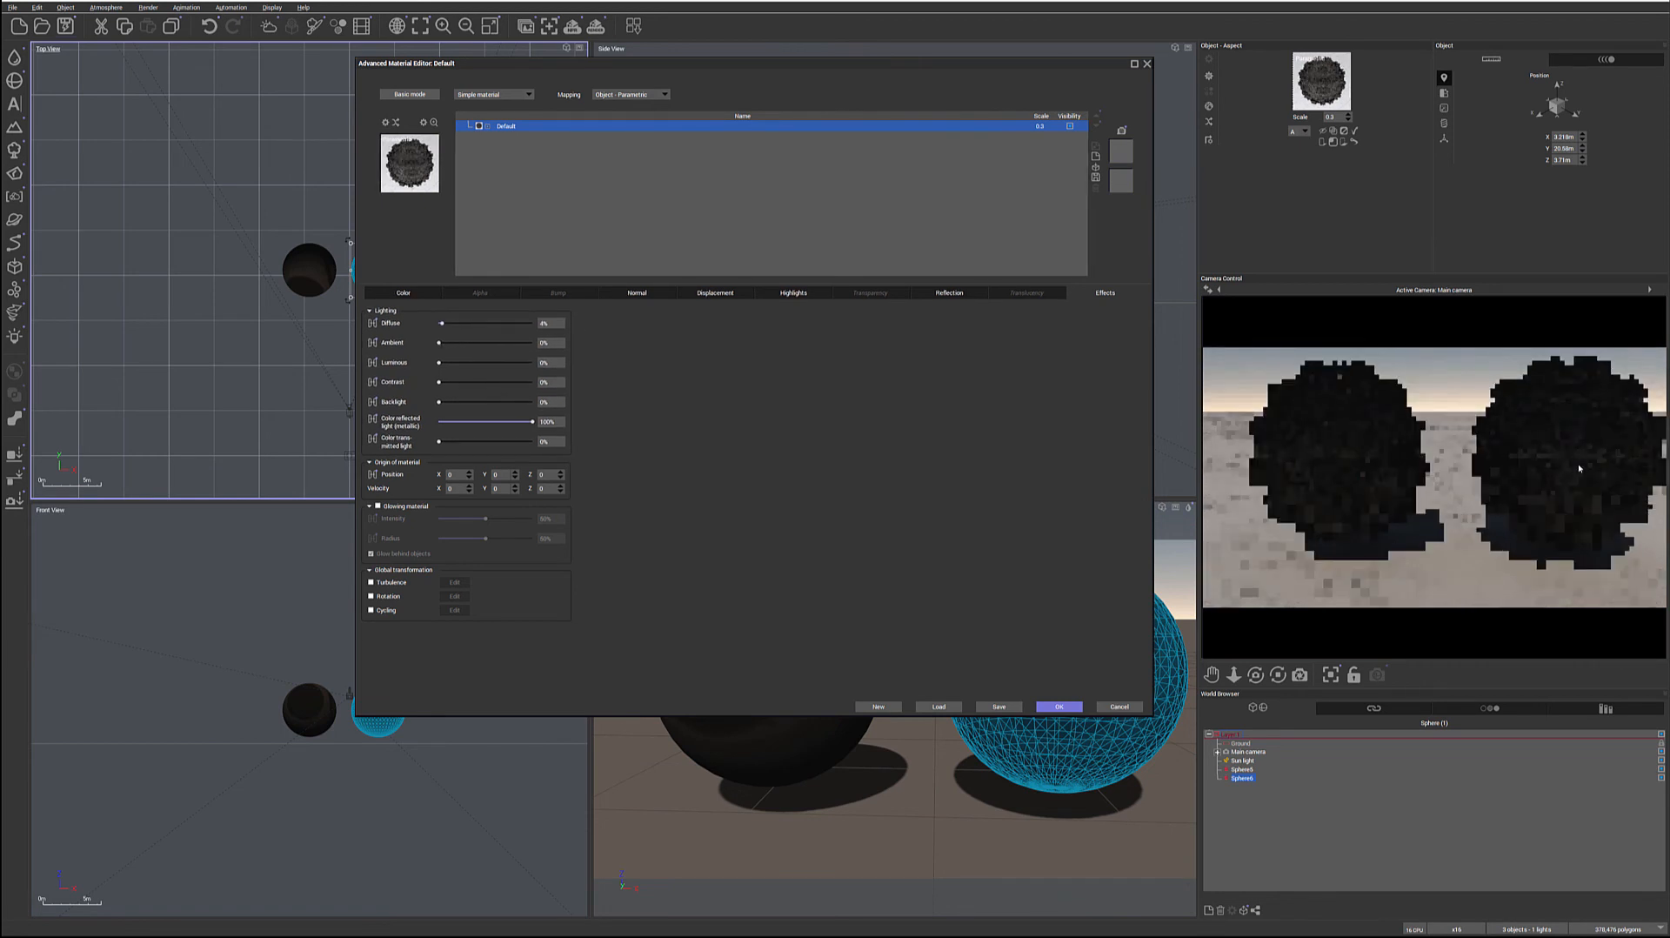
left_click_drag(486, 318, 474, 318)
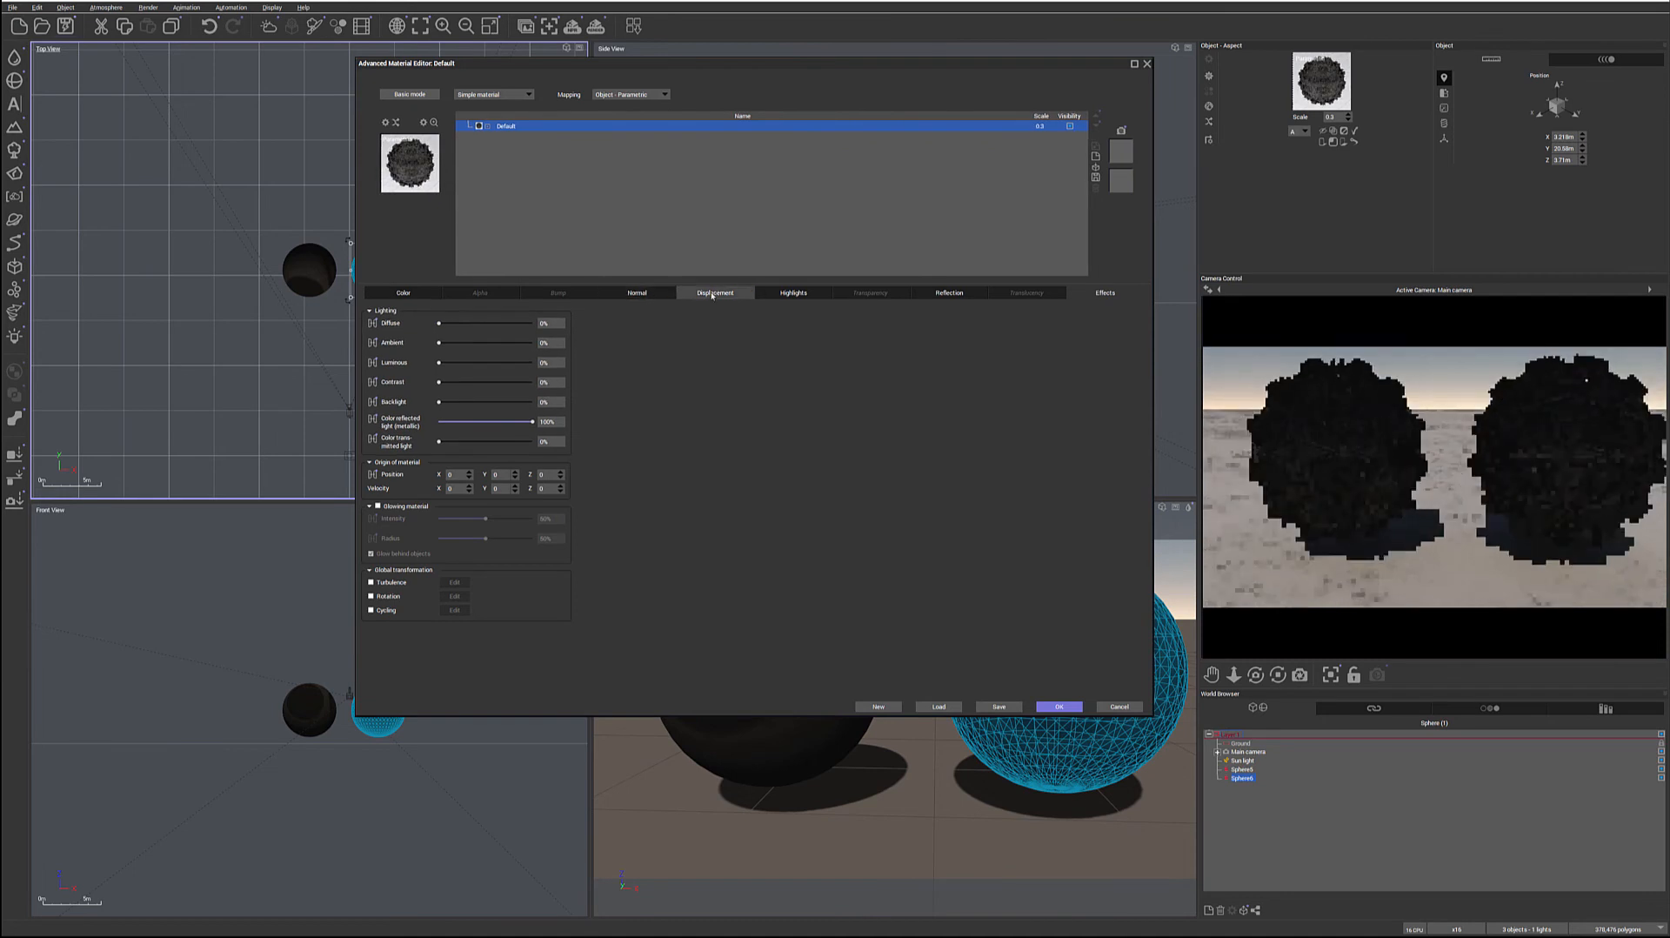
Set the highlights' global size to 0% and reduce their global intensity to below full strength
left_click(793, 293)
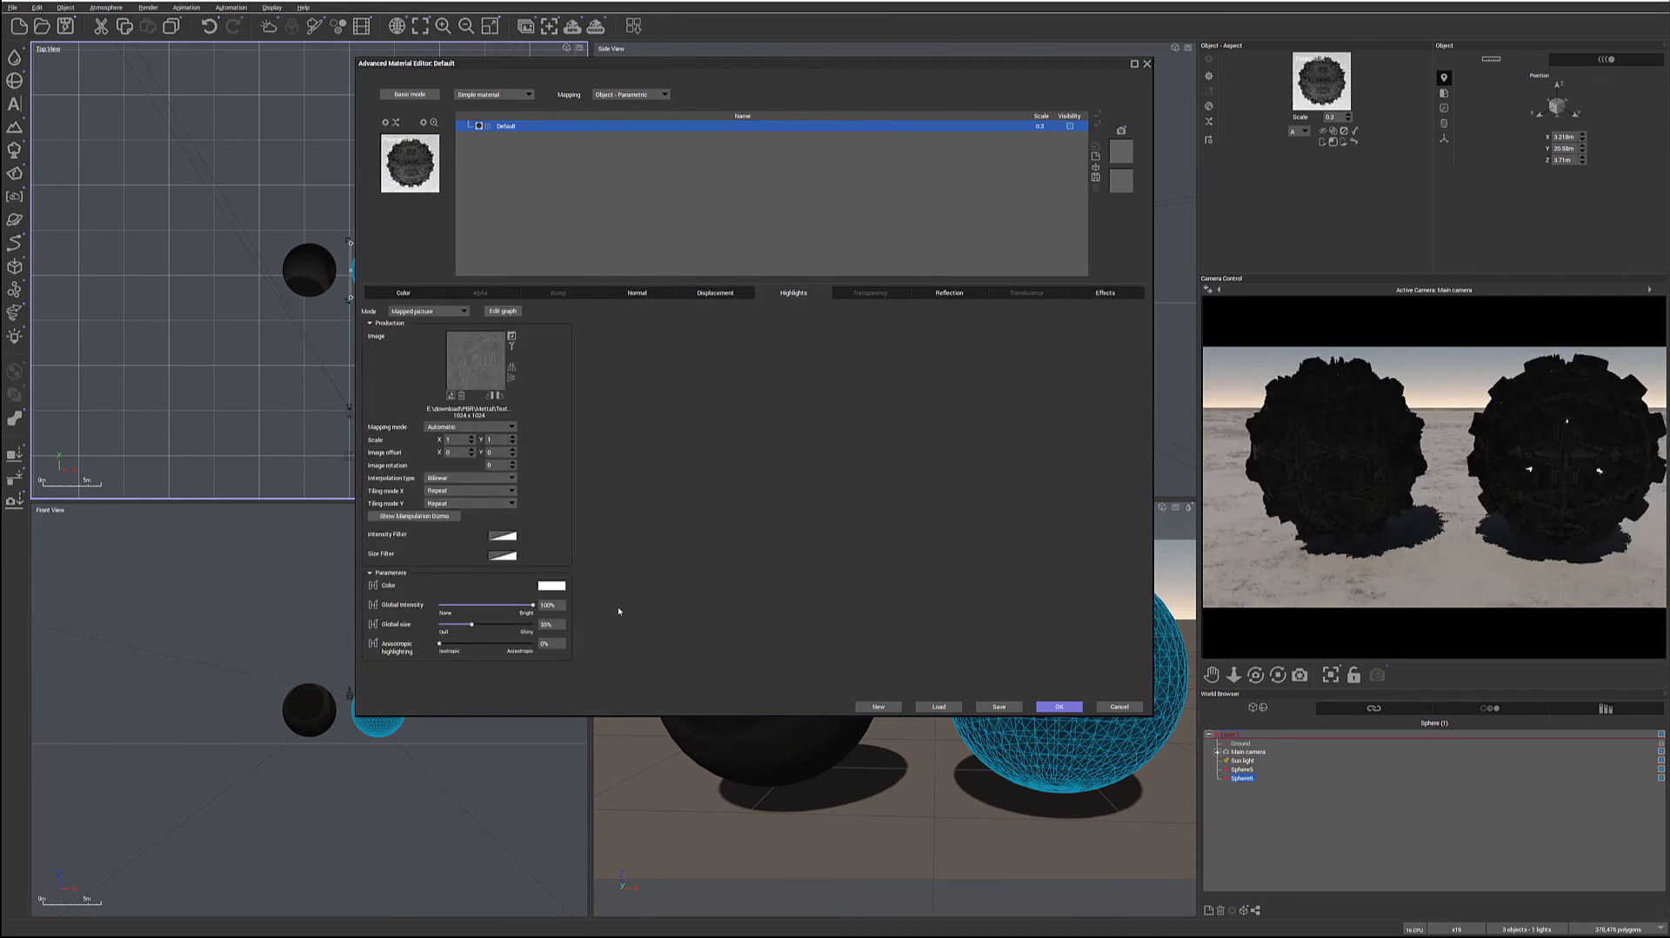
left_click_drag(493, 622, 454, 624)
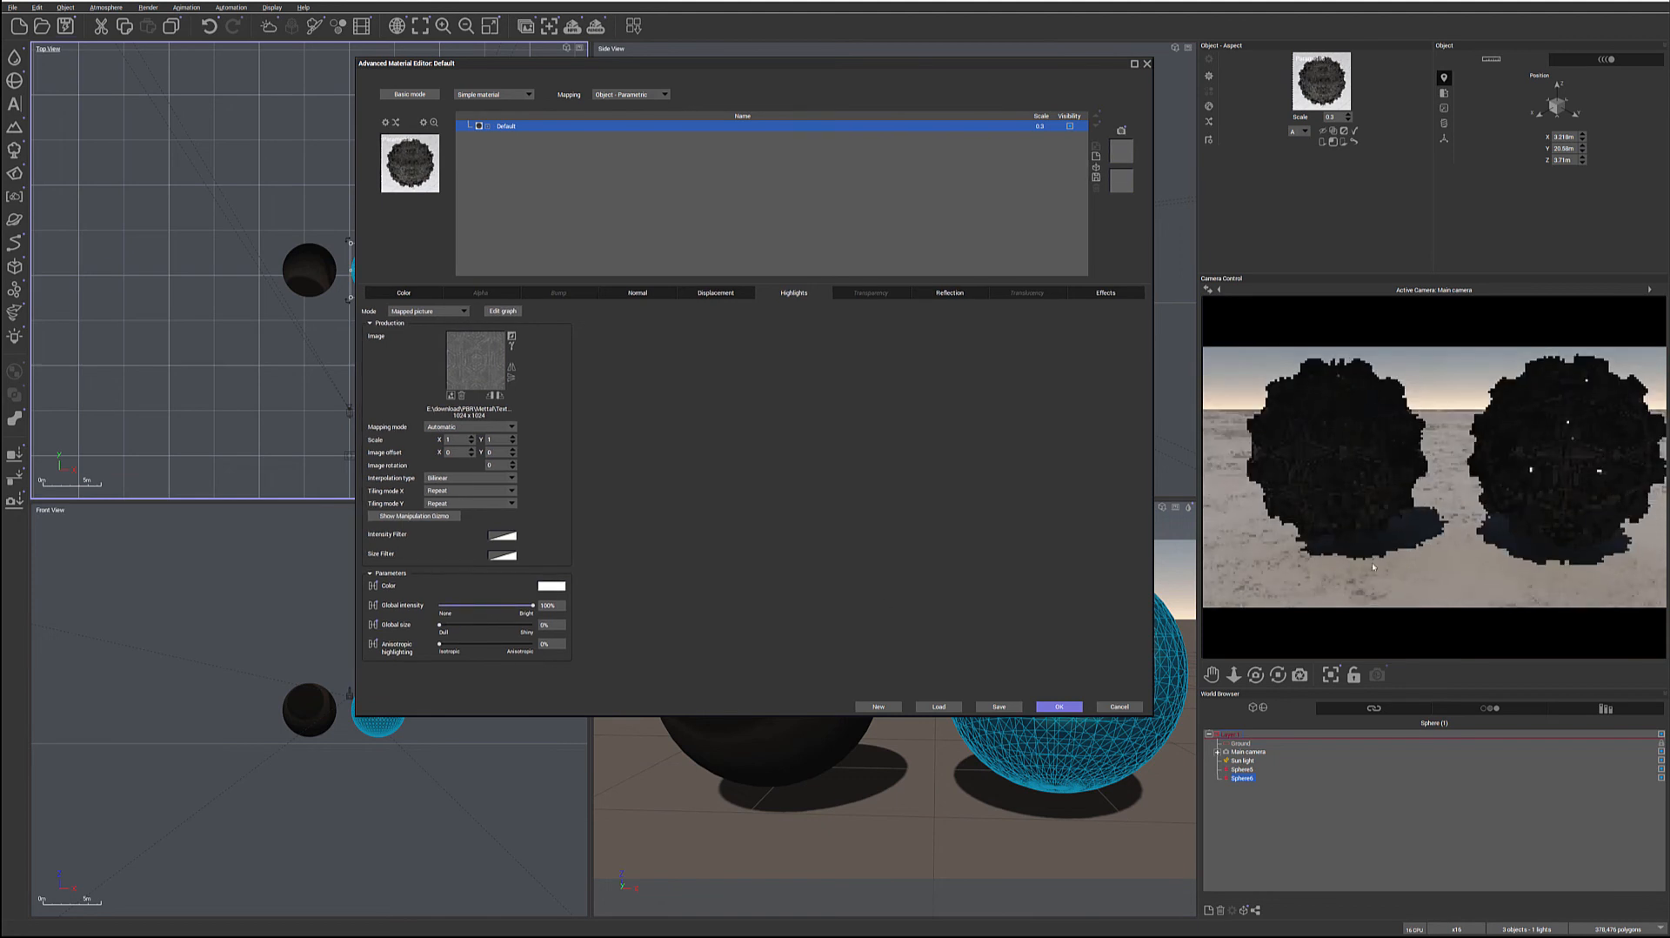
left_click_drag(532, 604, 440, 604)
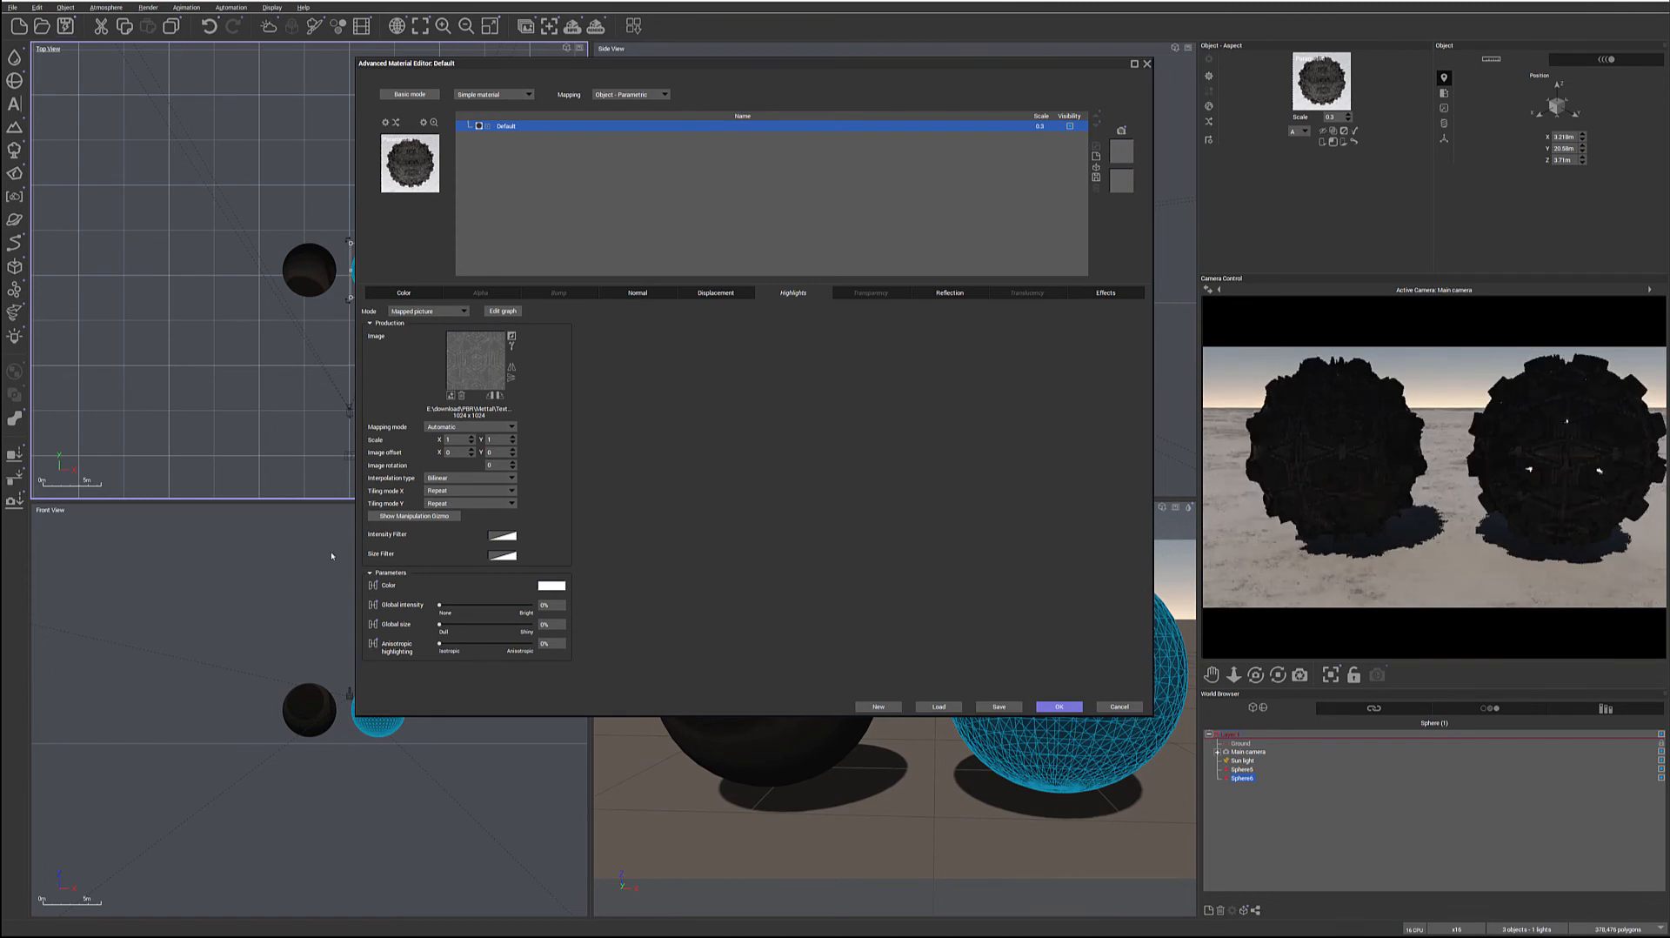
left_click_drag(439, 605, 488, 605)
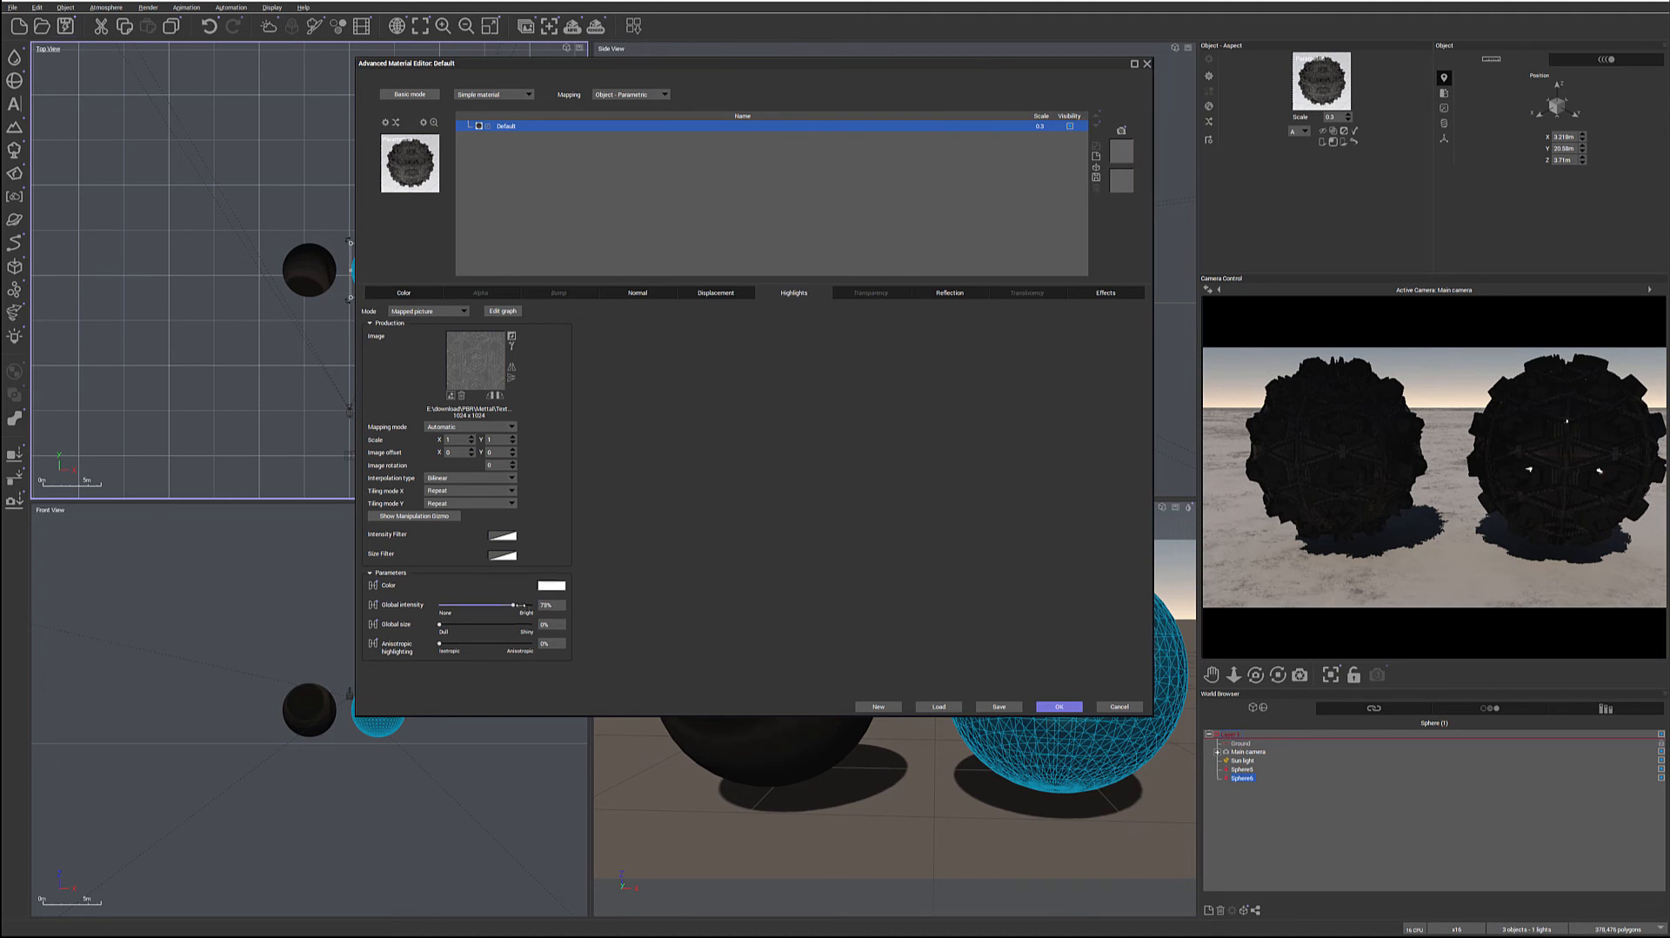
left_click_drag(519, 604, 521, 605)
Set the reflection blur to its maximum, sensitivity to incidence angle to about 8% and global reflectivity to about 92%
left_click(949, 292)
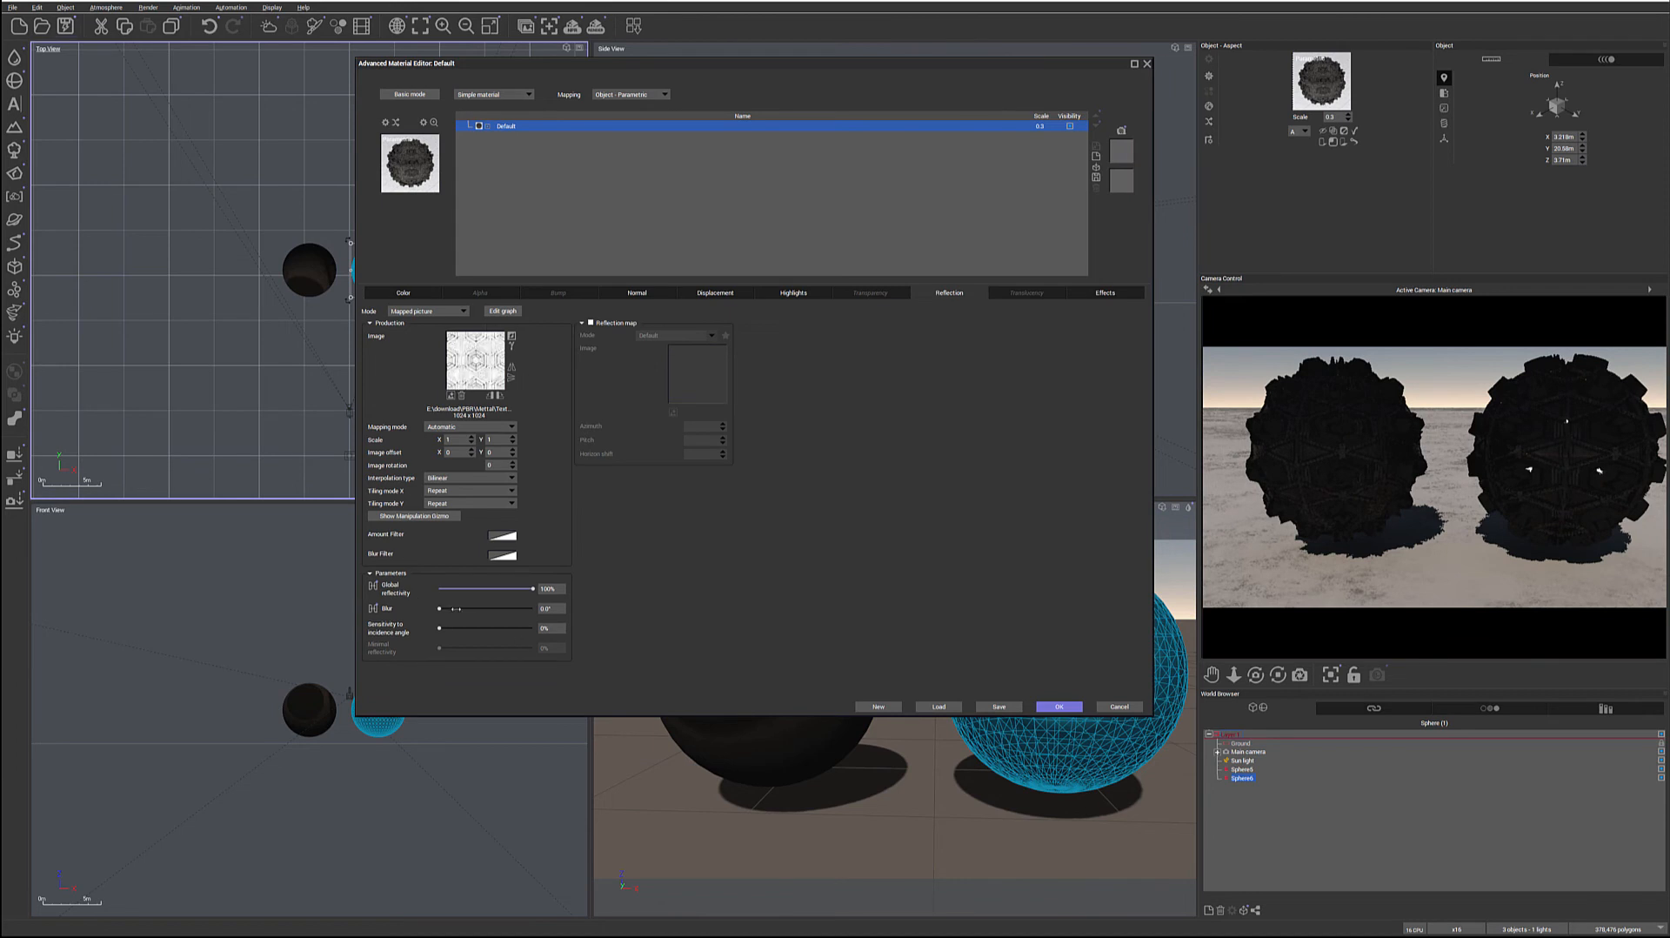
left_click_drag(449, 607, 534, 608)
left_click_drag(439, 628, 502, 628)
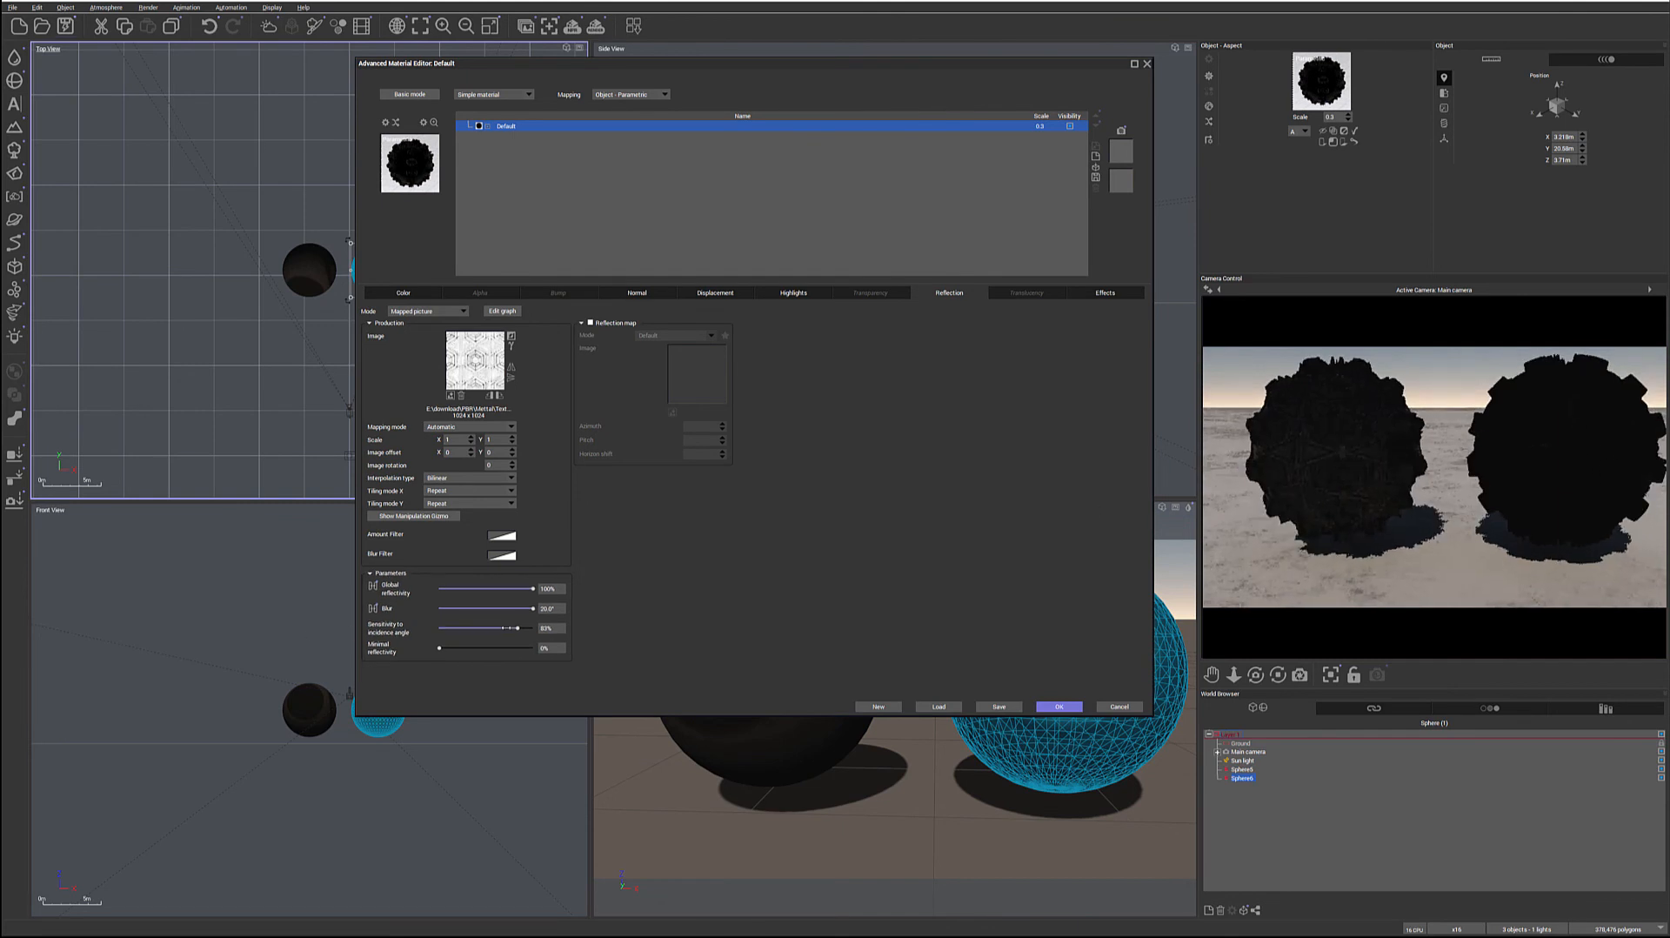
left_click_drag(521, 627, 445, 627)
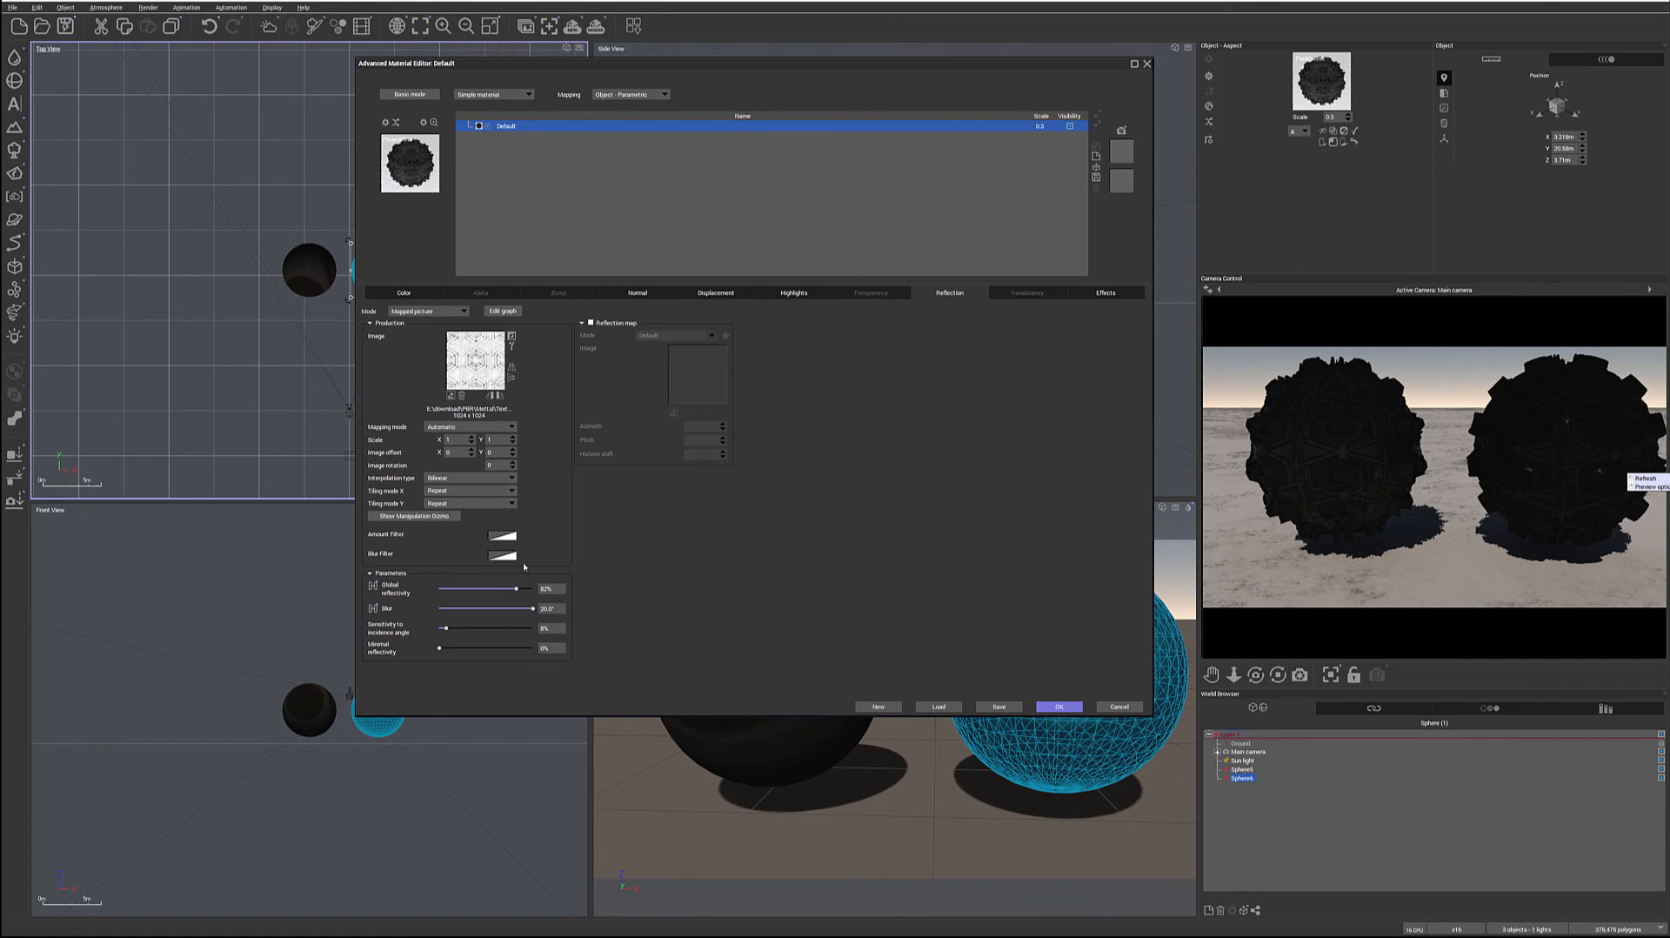
left_click_drag(516, 589, 523, 588)
Try a different texture as the reflection image and switch back to the white, speckled pattern texture
left_click(511, 336)
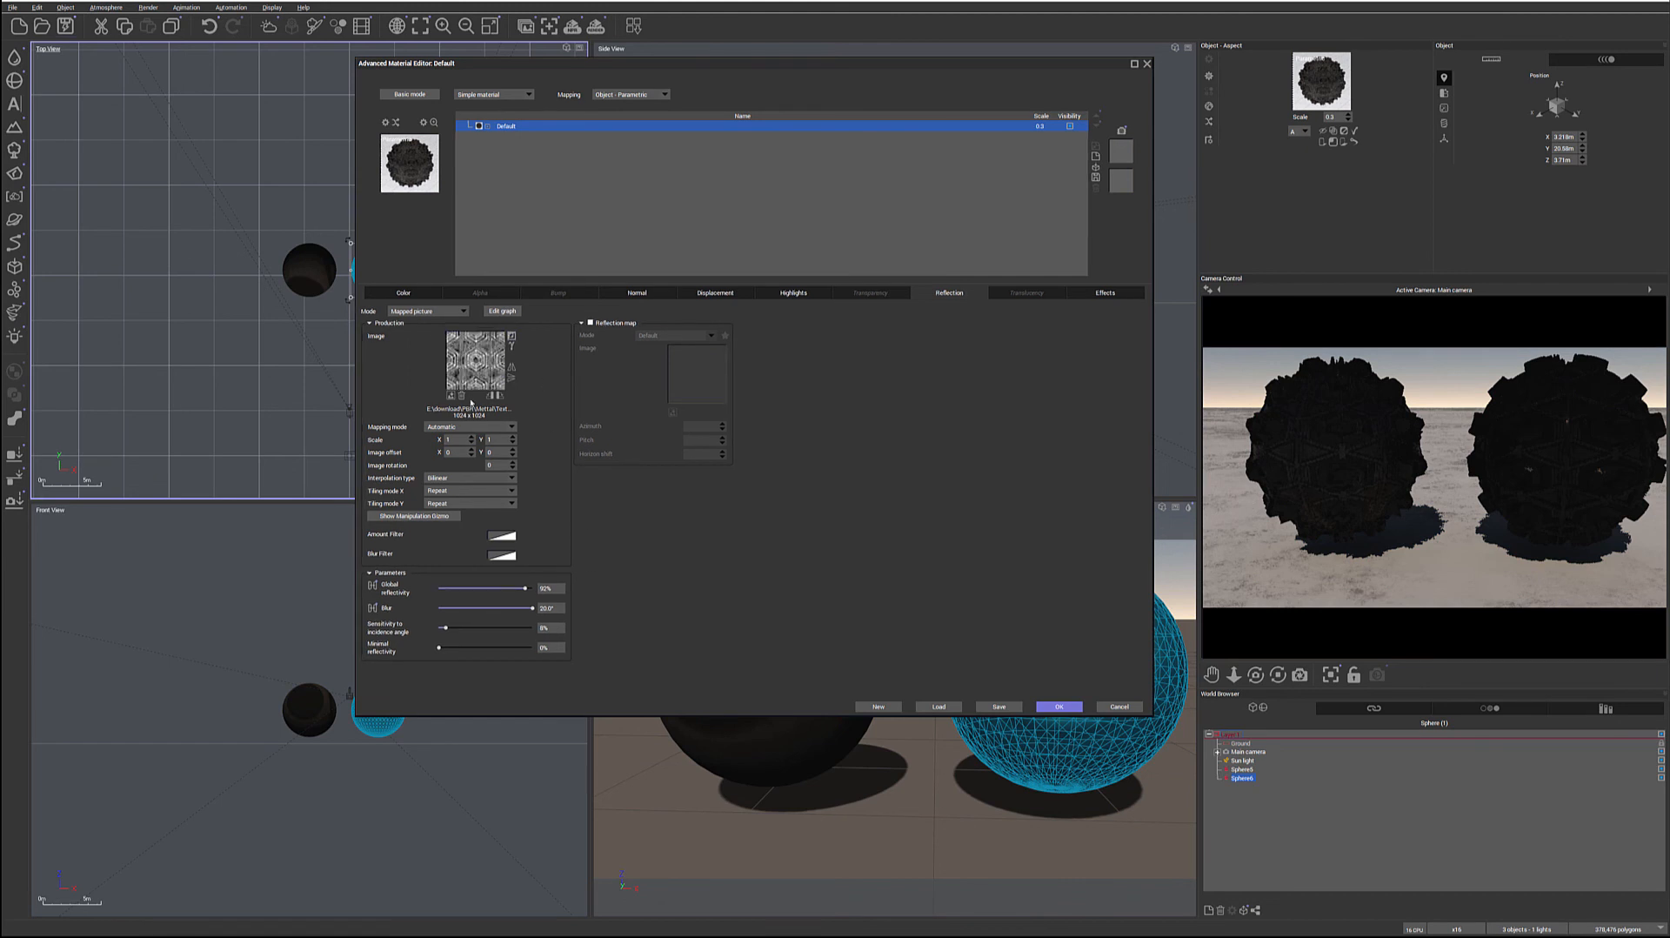
left_click(512, 336)
left_click(512, 336)
left_click(511, 335)
left_click(512, 336)
left_click(512, 336)
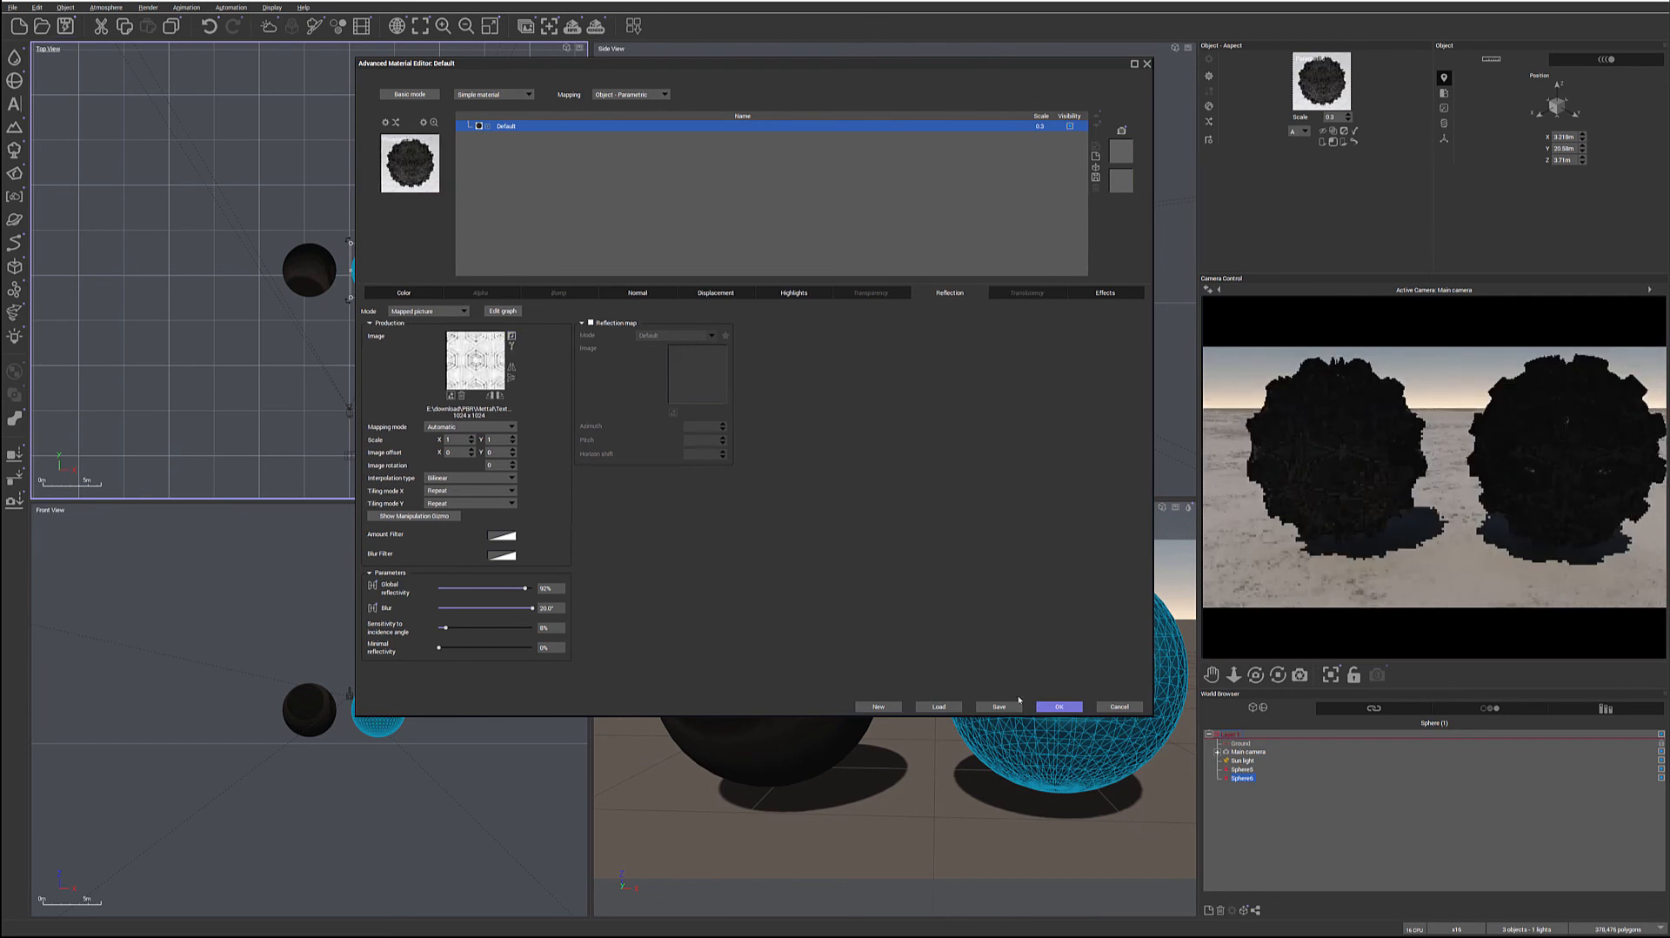
Accept the adjusted simple material's changes
left_click(1059, 706)
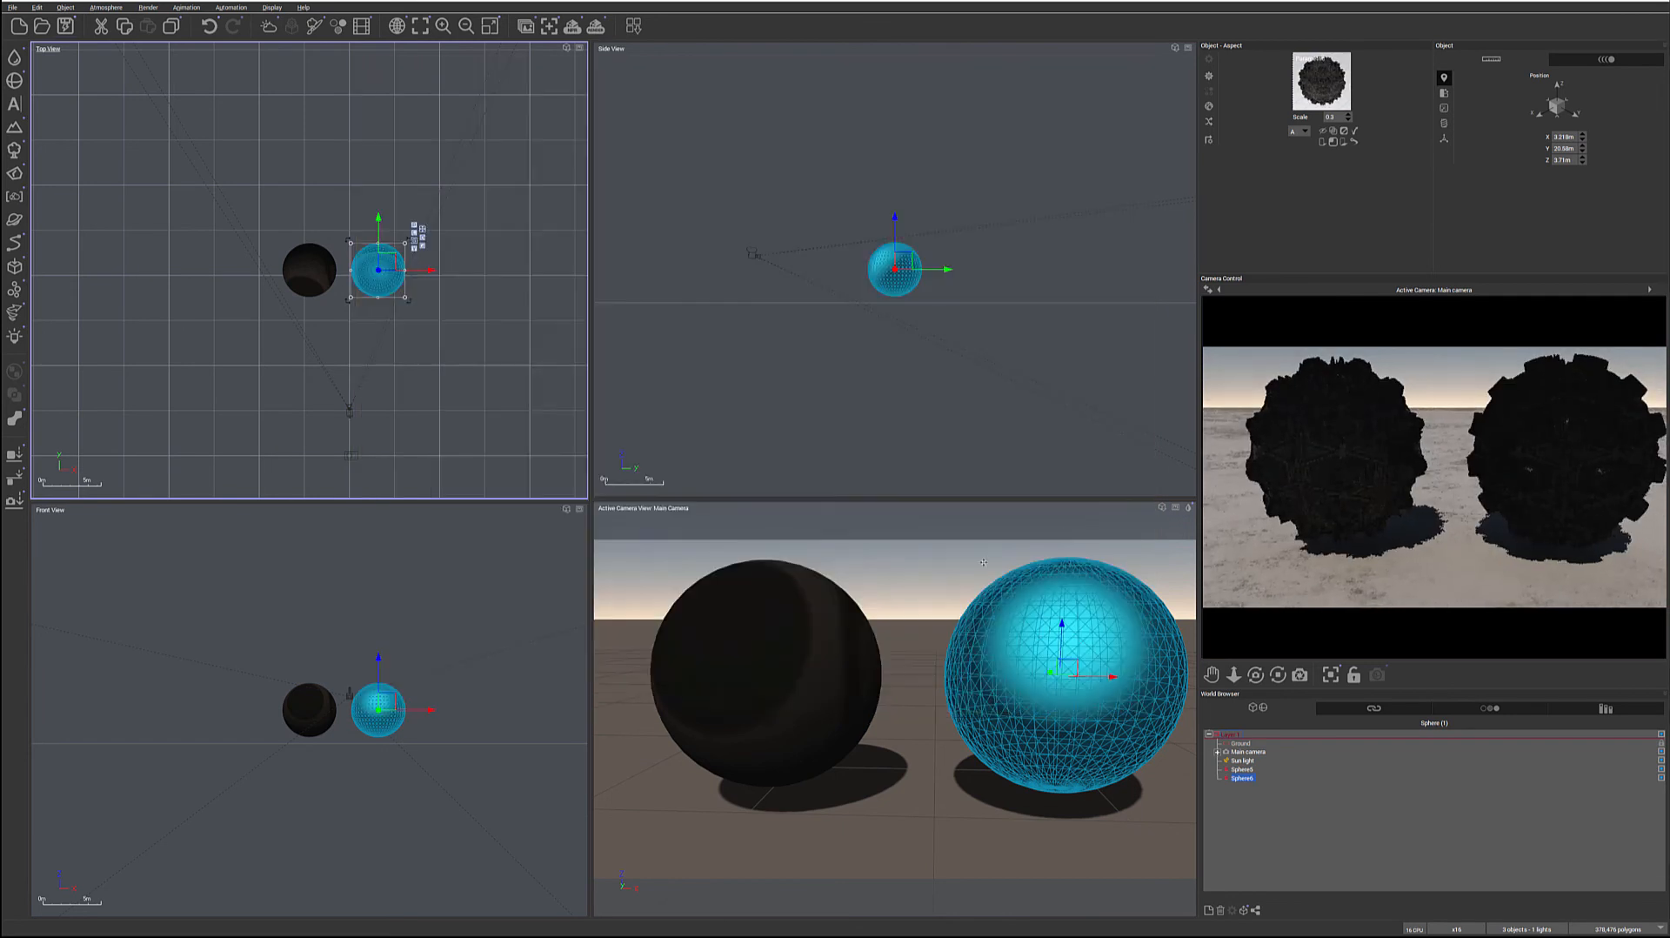
Render the scene to compare both spheres, accept the post-render options and close the finished render
left_click(596, 25)
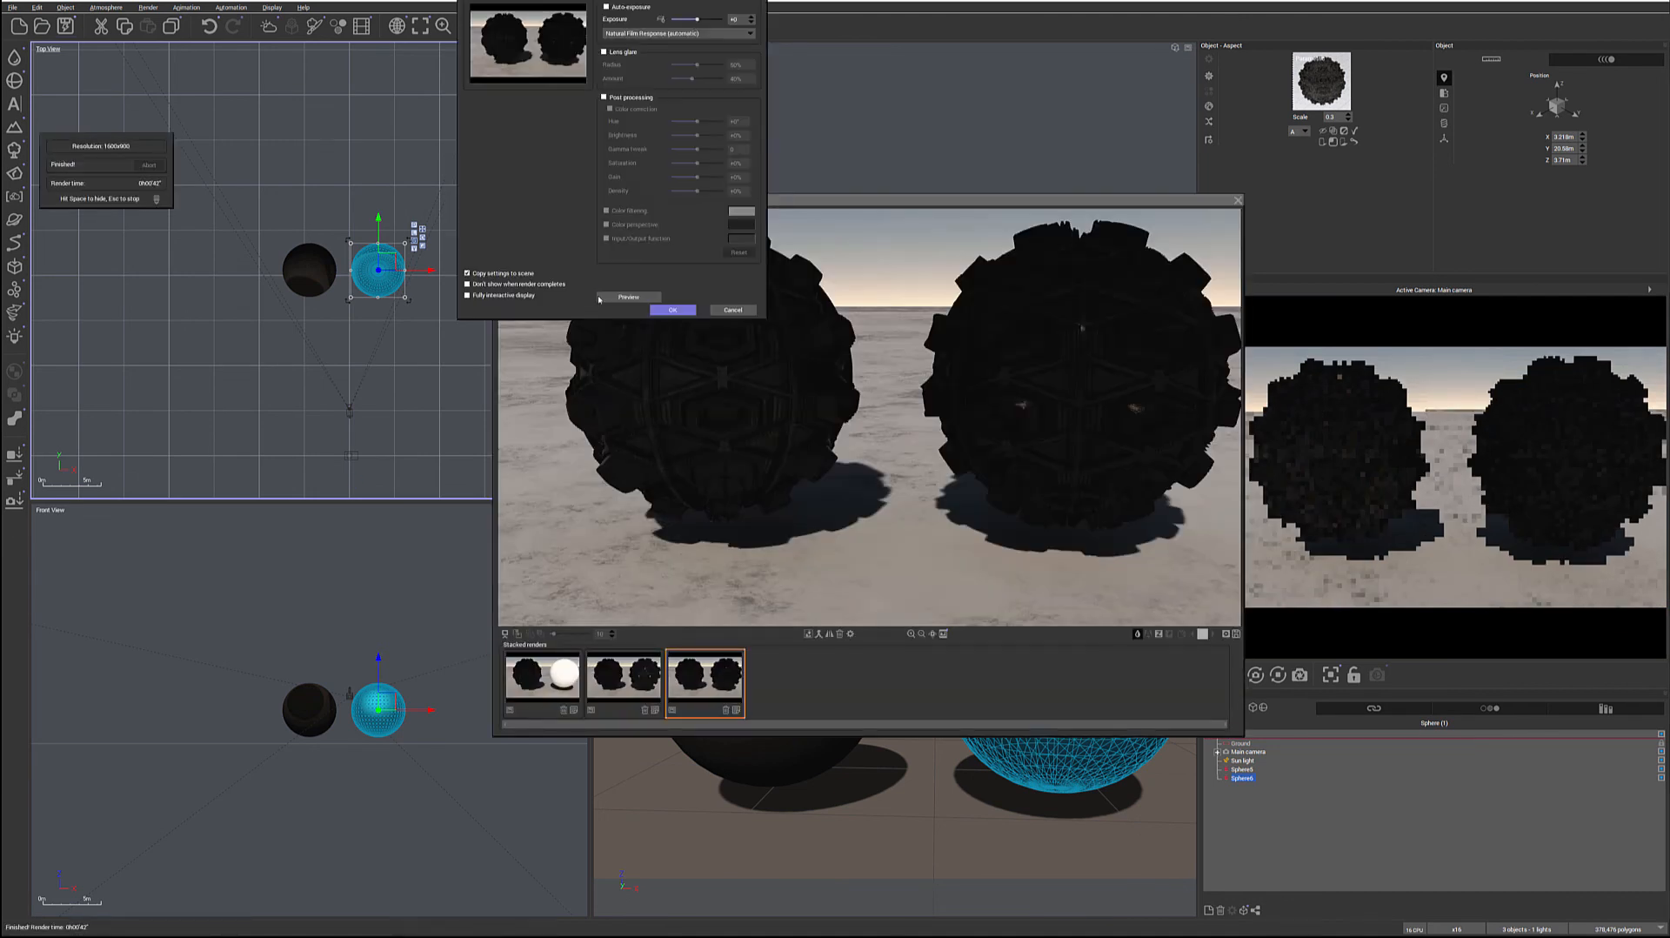
left_click(672, 310)
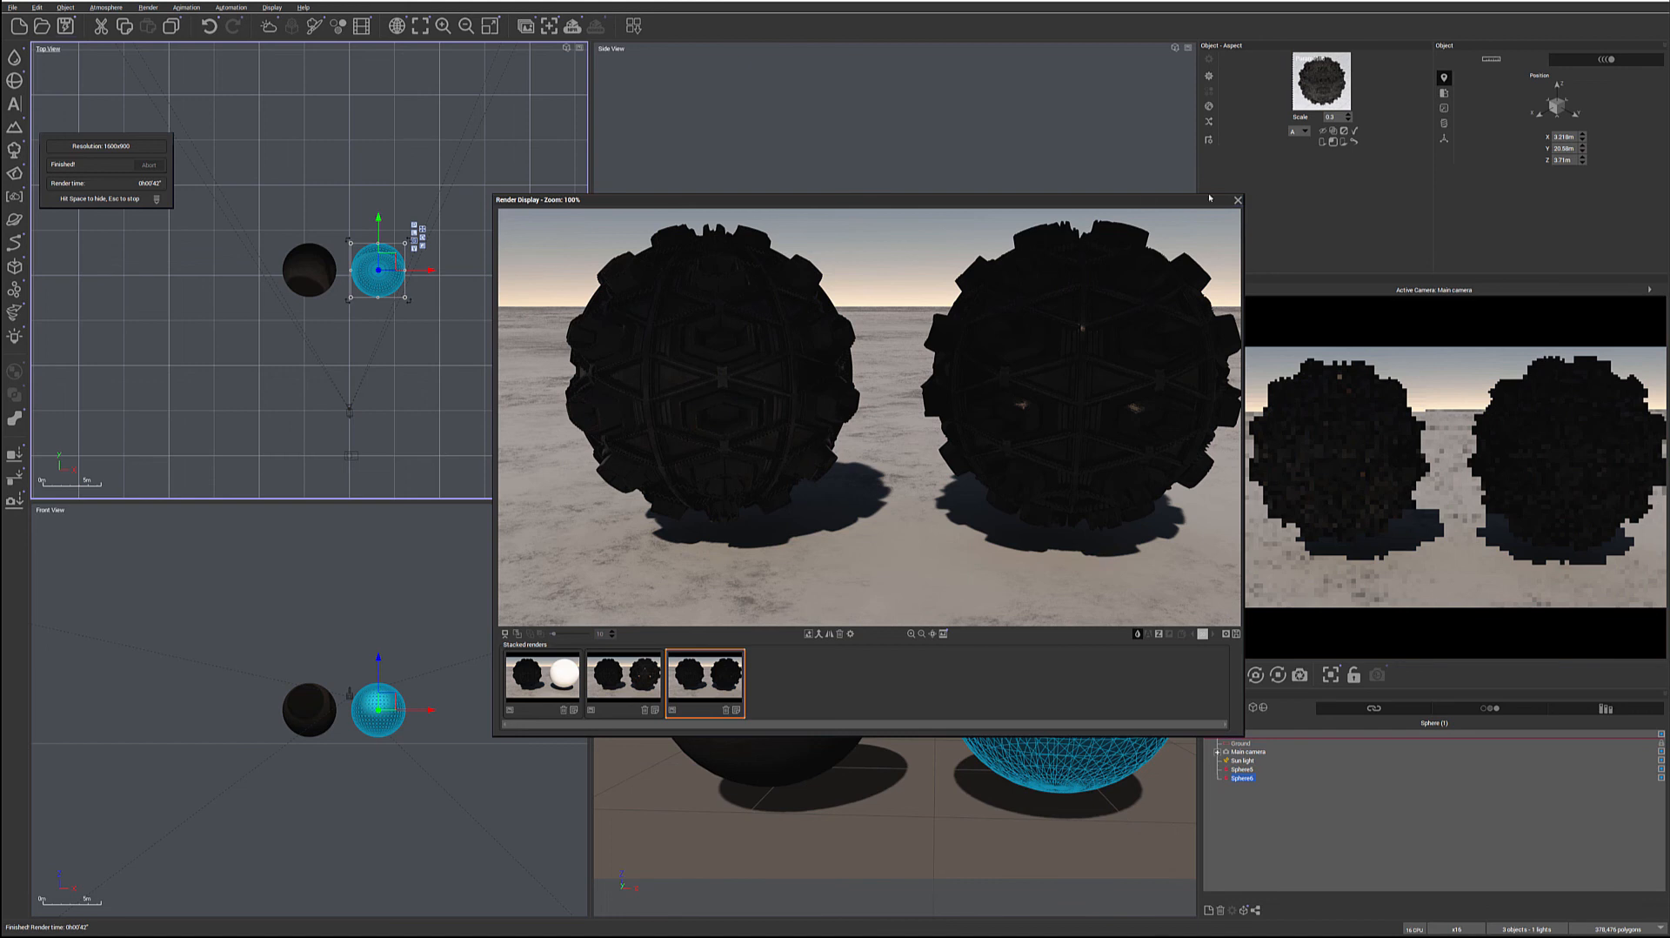
left_click(1237, 201)
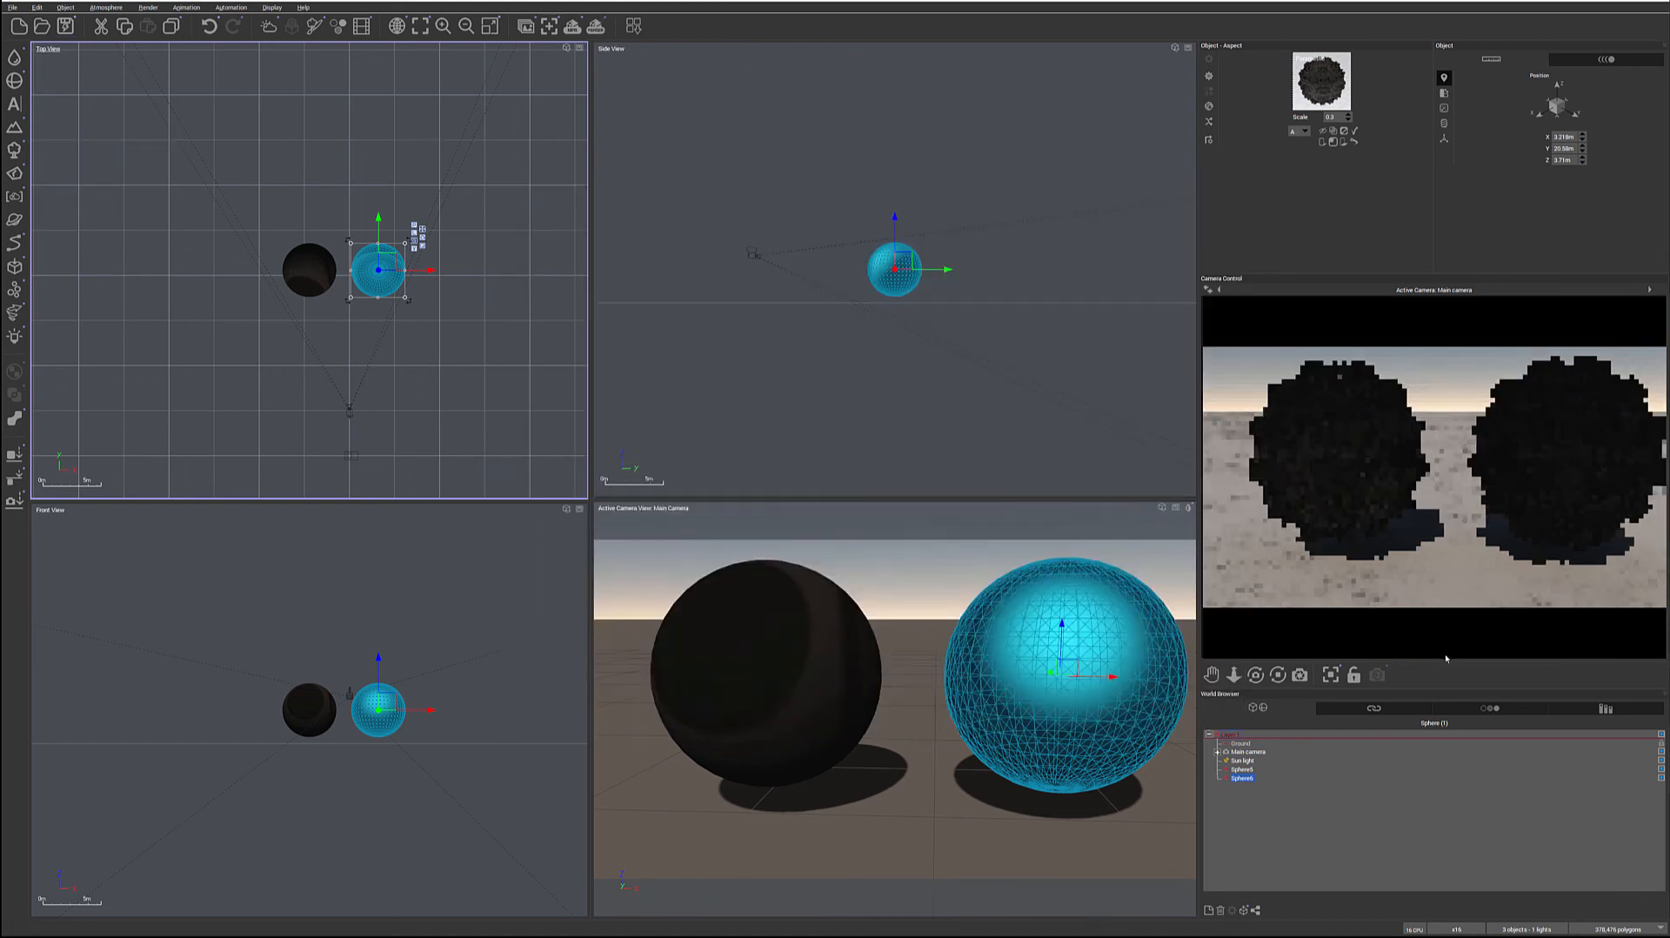
Move the sun light below the ground plane to darken the scene
left_click(1242, 760)
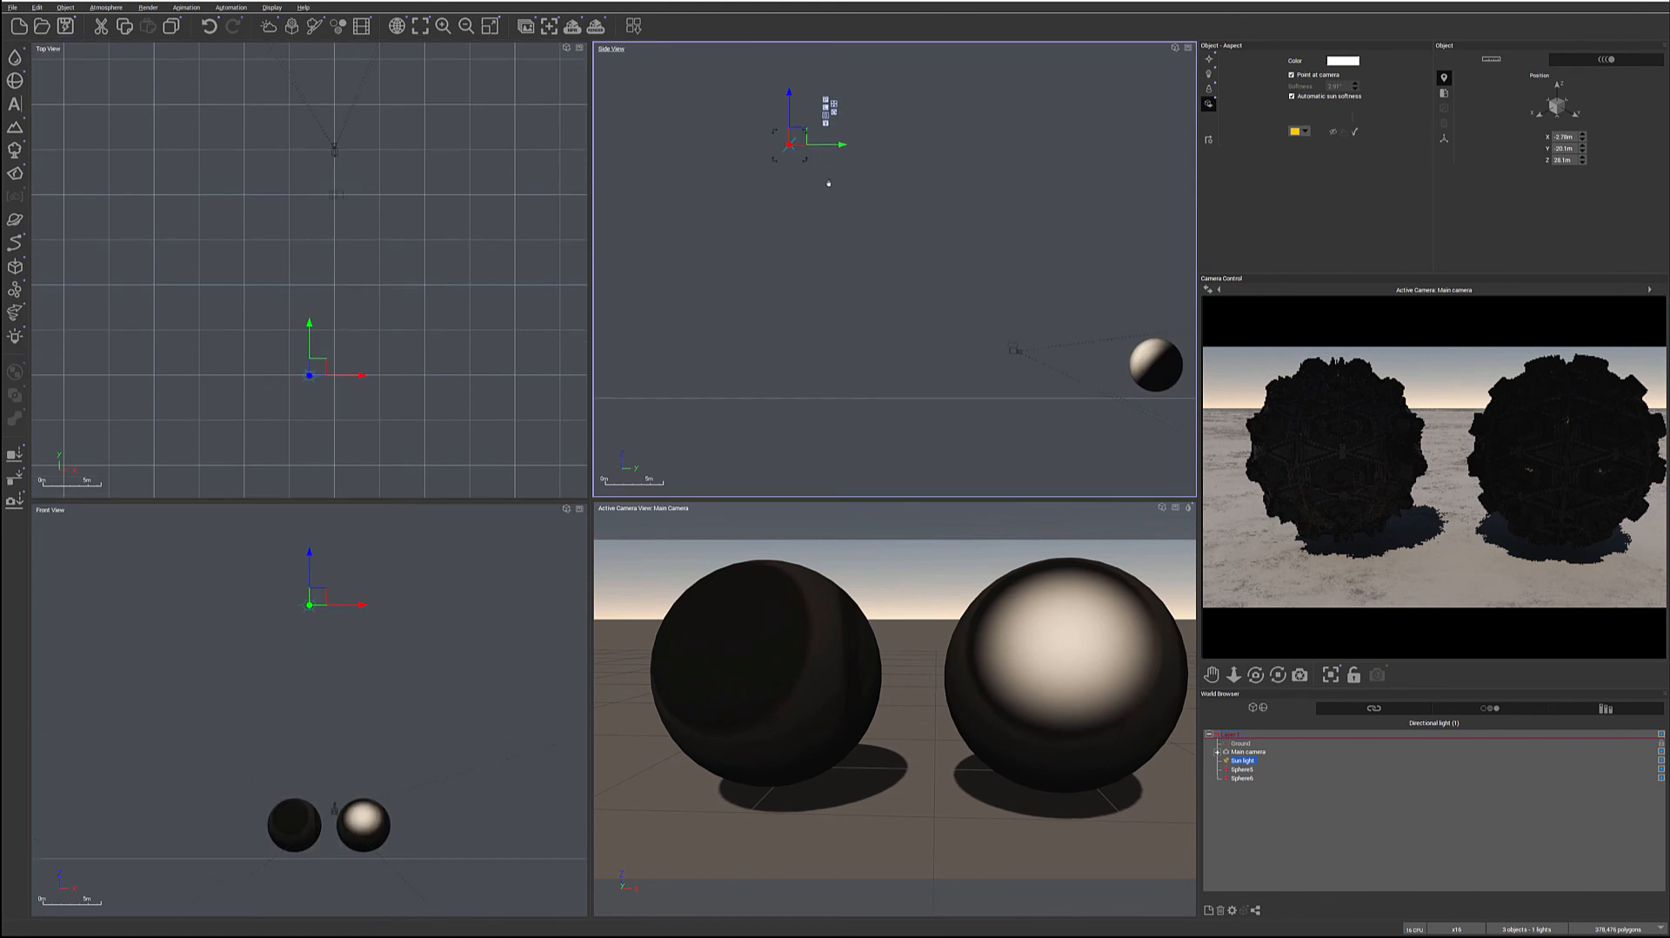
middle_click_drag(866, 243, 797, 240)
left_click_drag(709, 169, 955, 407)
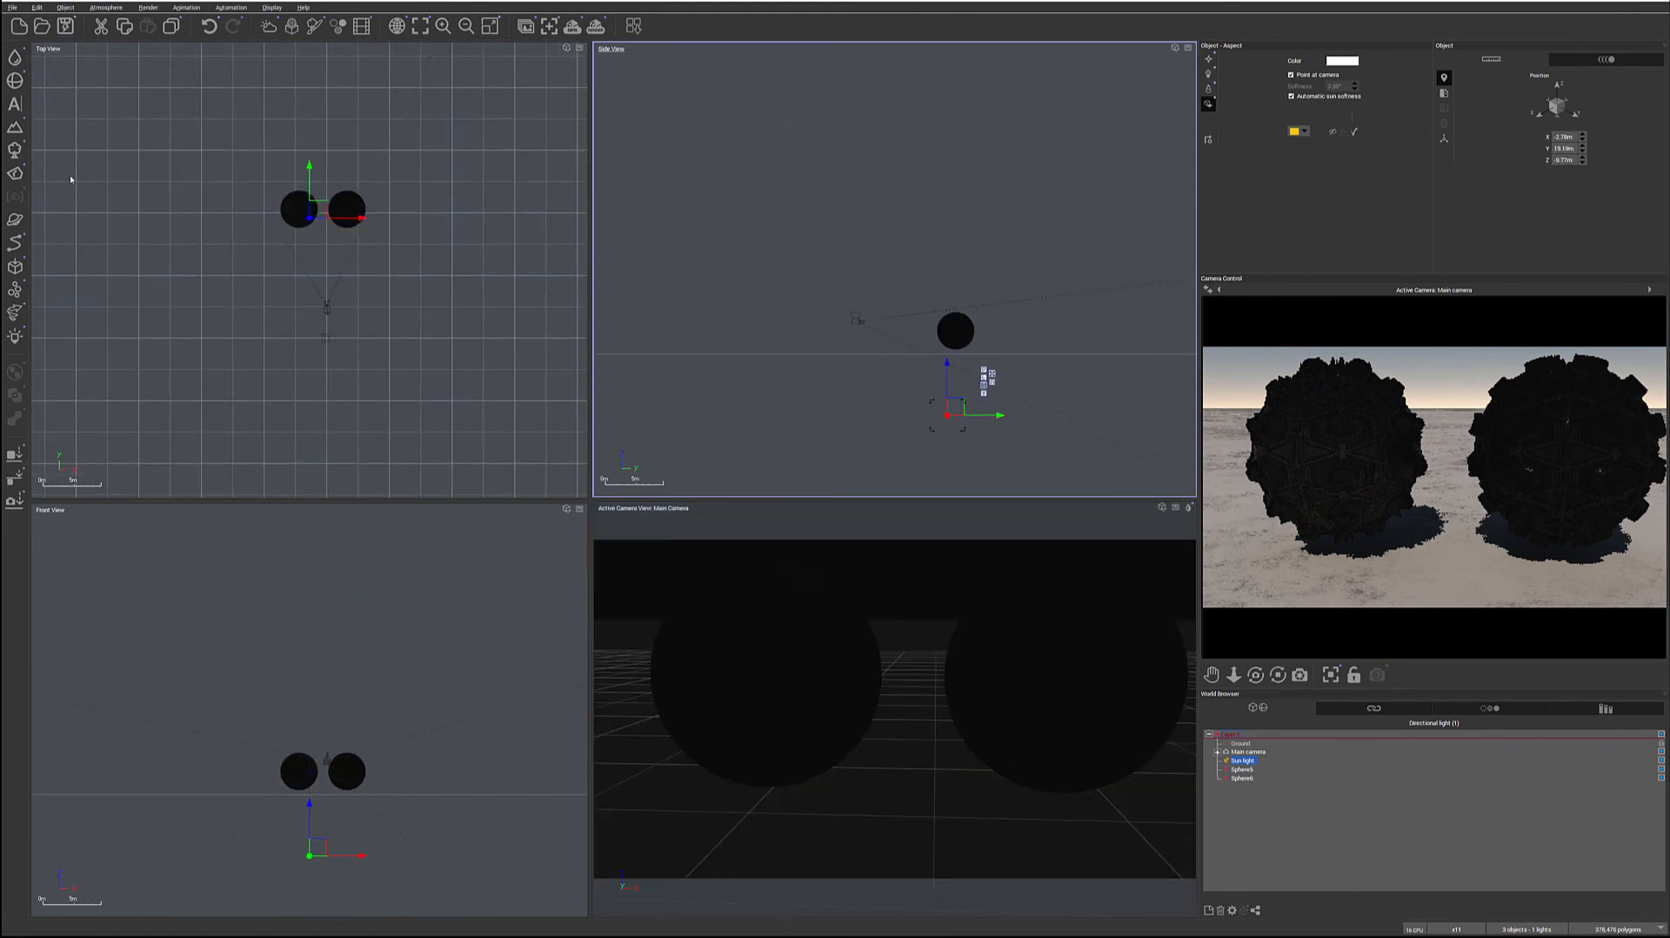
Add a quadratic light and place it above and behind the two spheres, roughly centred between them
left_click(15, 337)
left_click_drag(911, 267, 910, 258)
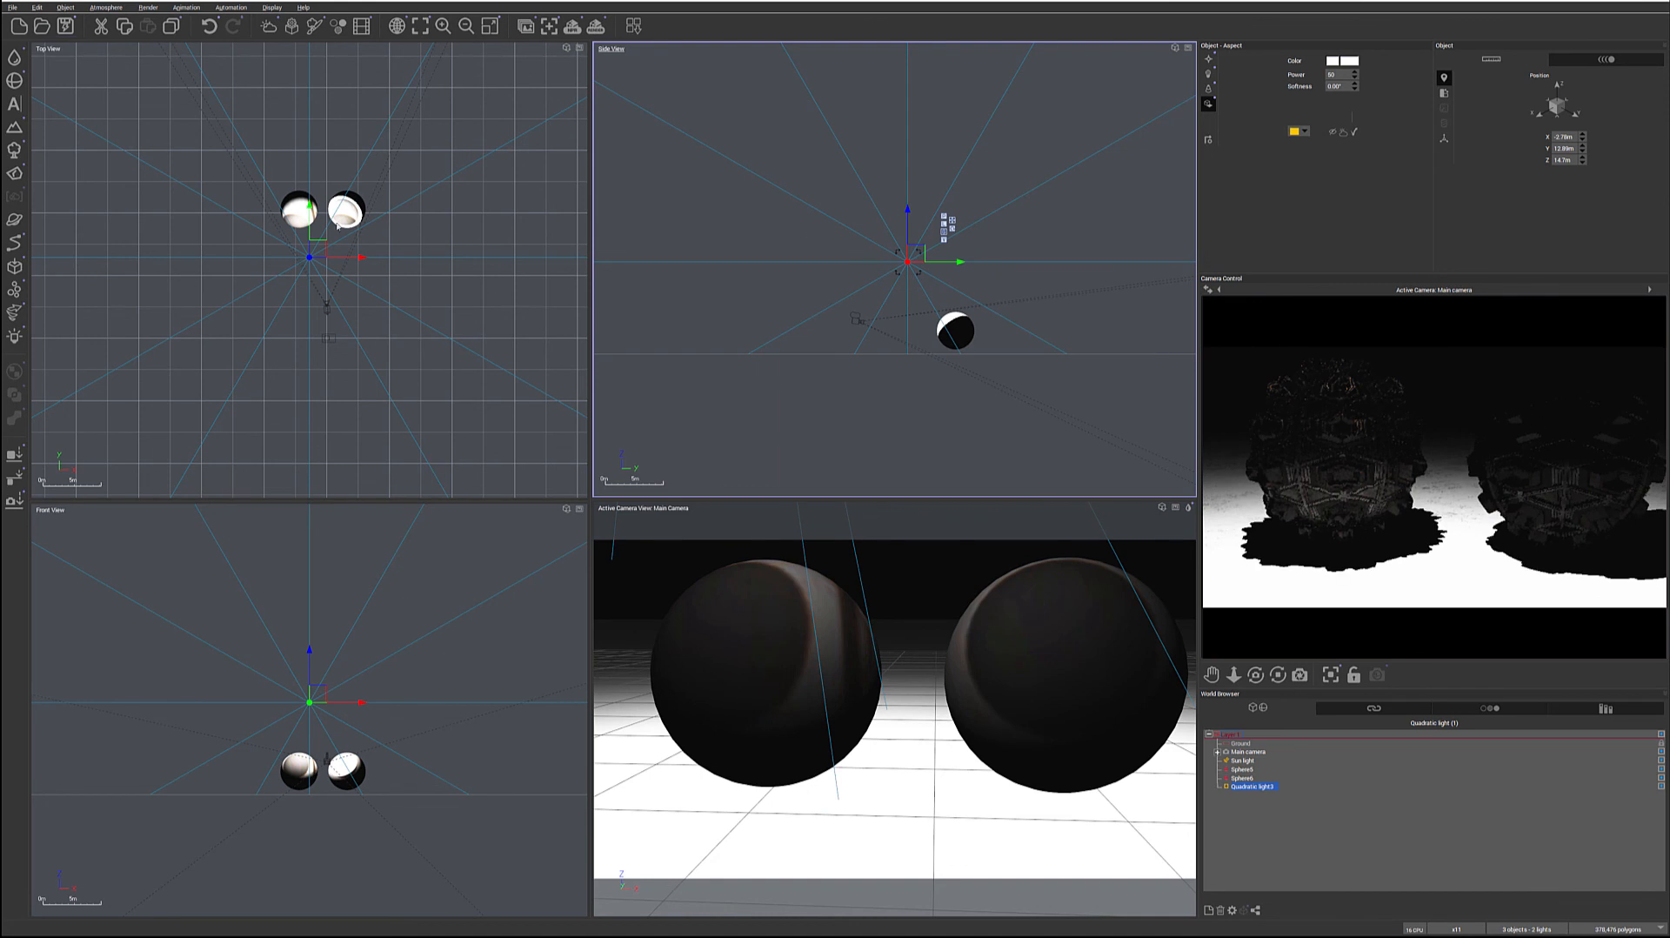
left_click_drag(333, 254, 347, 255)
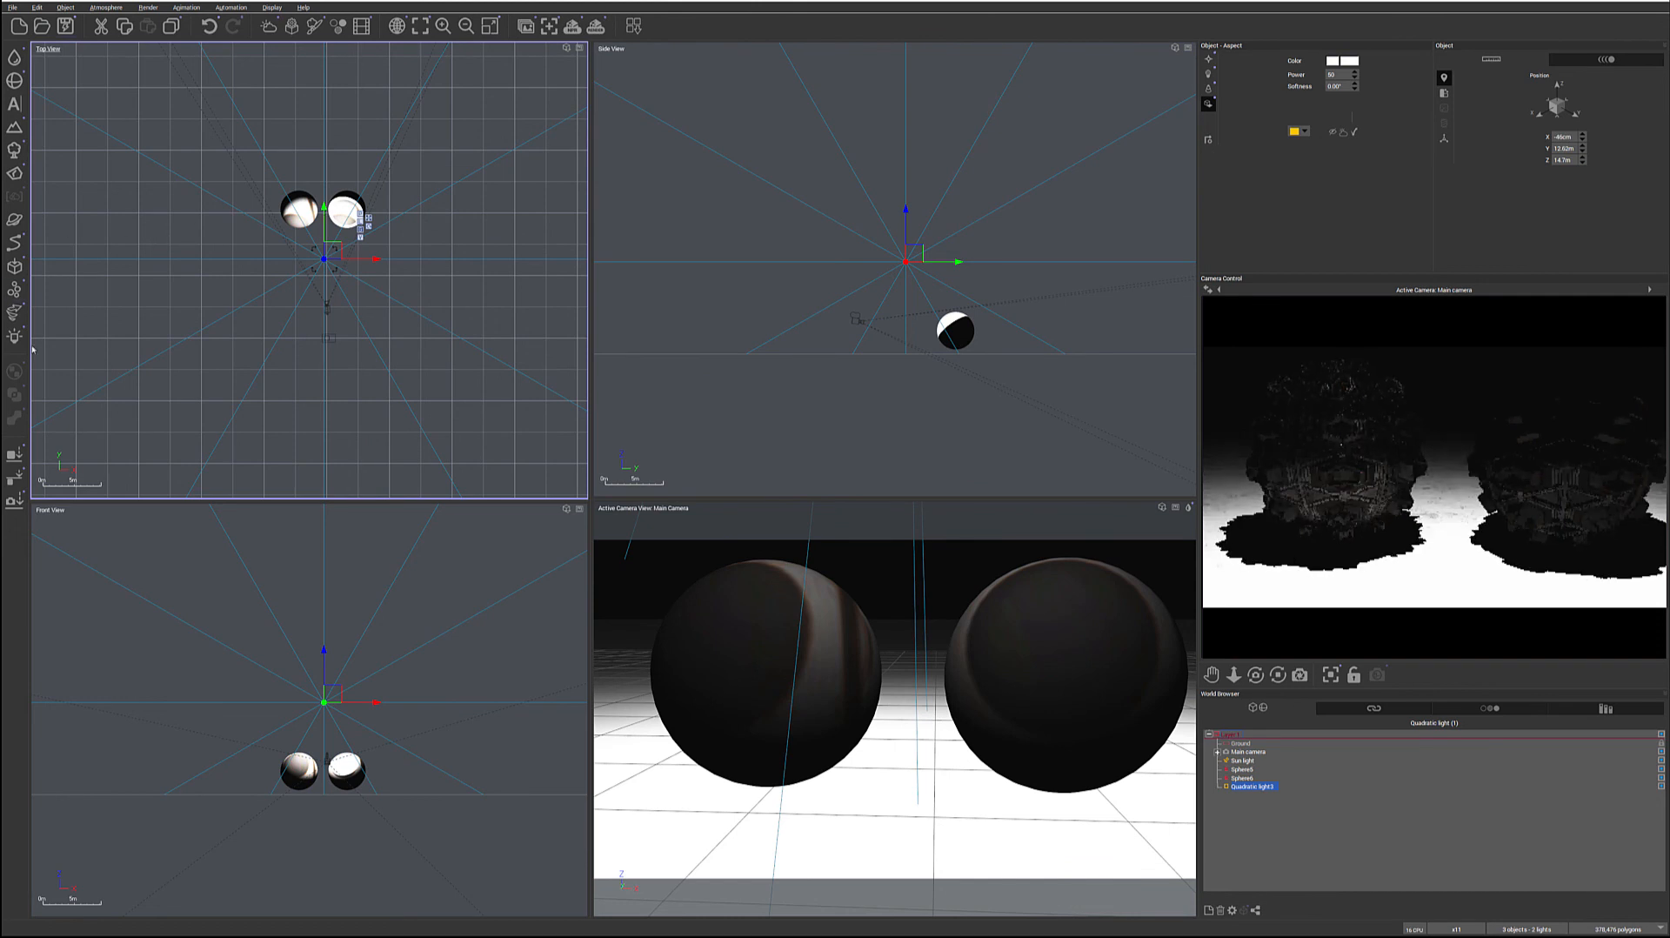
left_click_drag(324, 233, 324, 145)
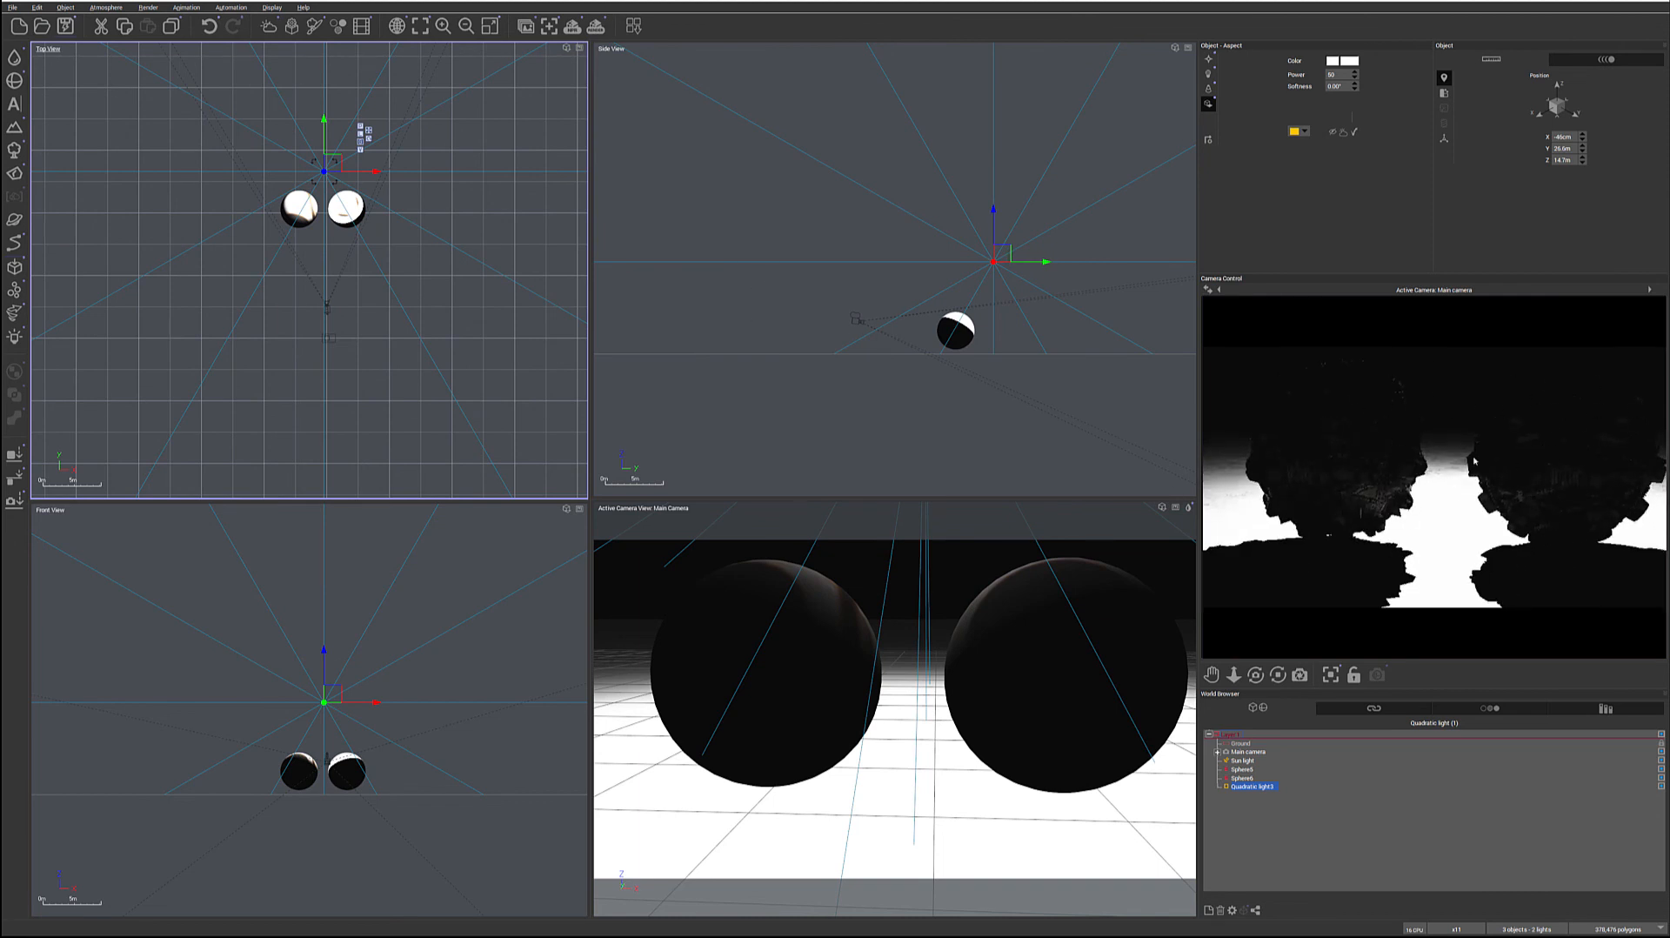
Set the simple material's diffuse lighting to 17% and its ambient lighting to about 5%, and accept the changes
left_click(1252, 779)
double_click(1322, 80)
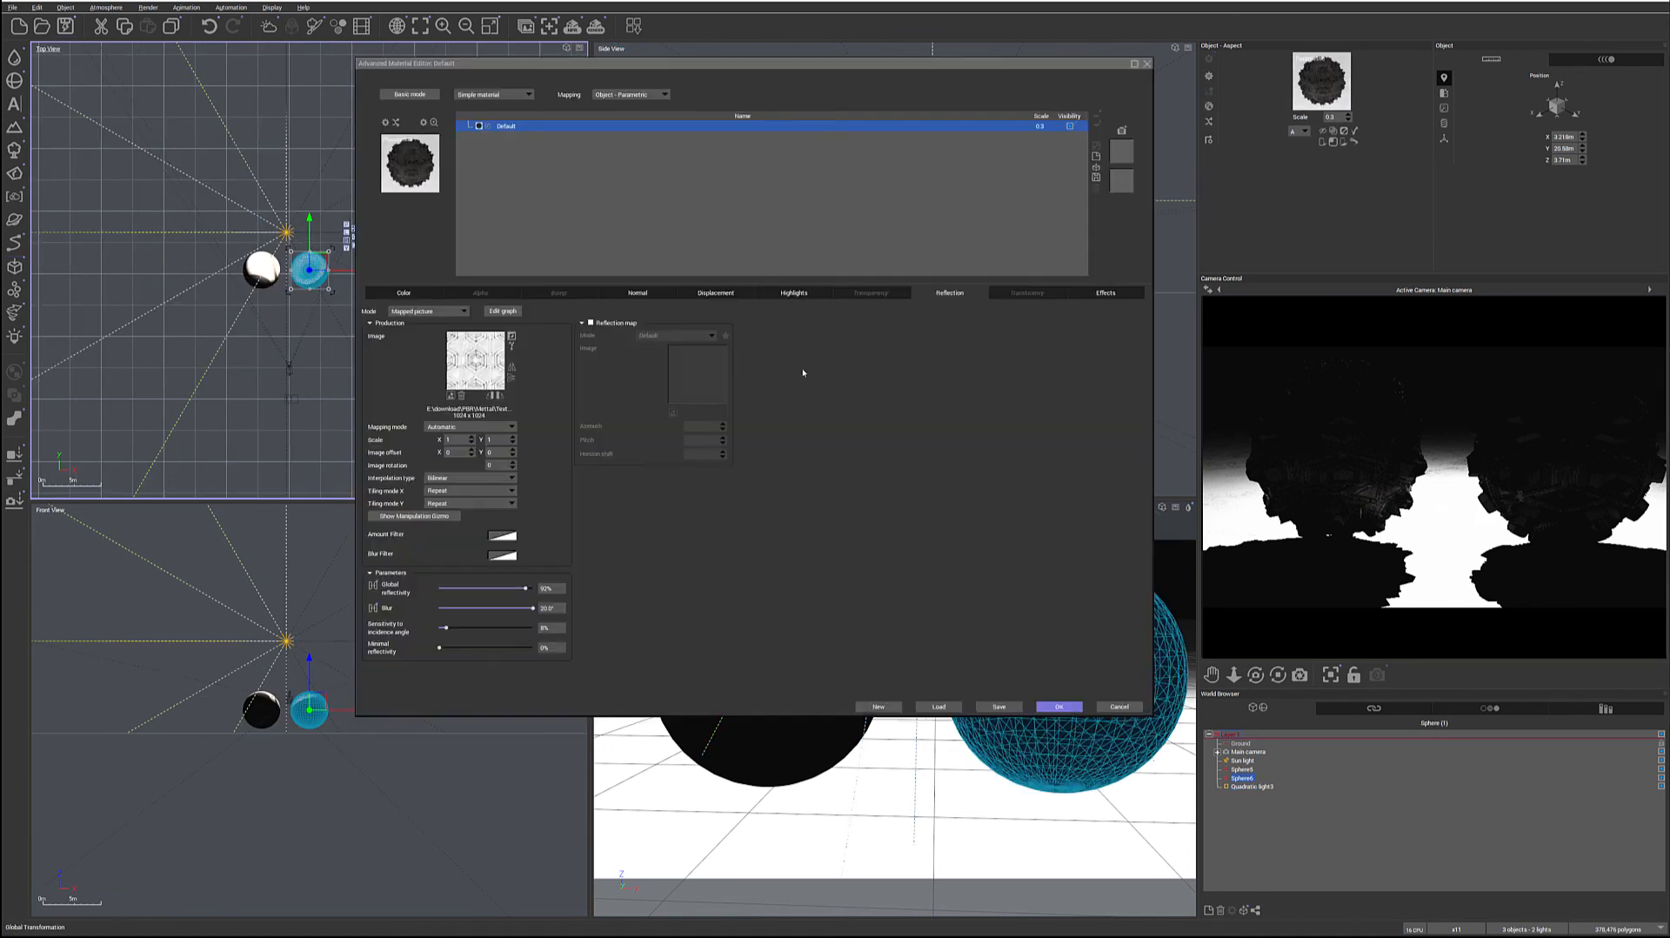
left_click(1103, 292)
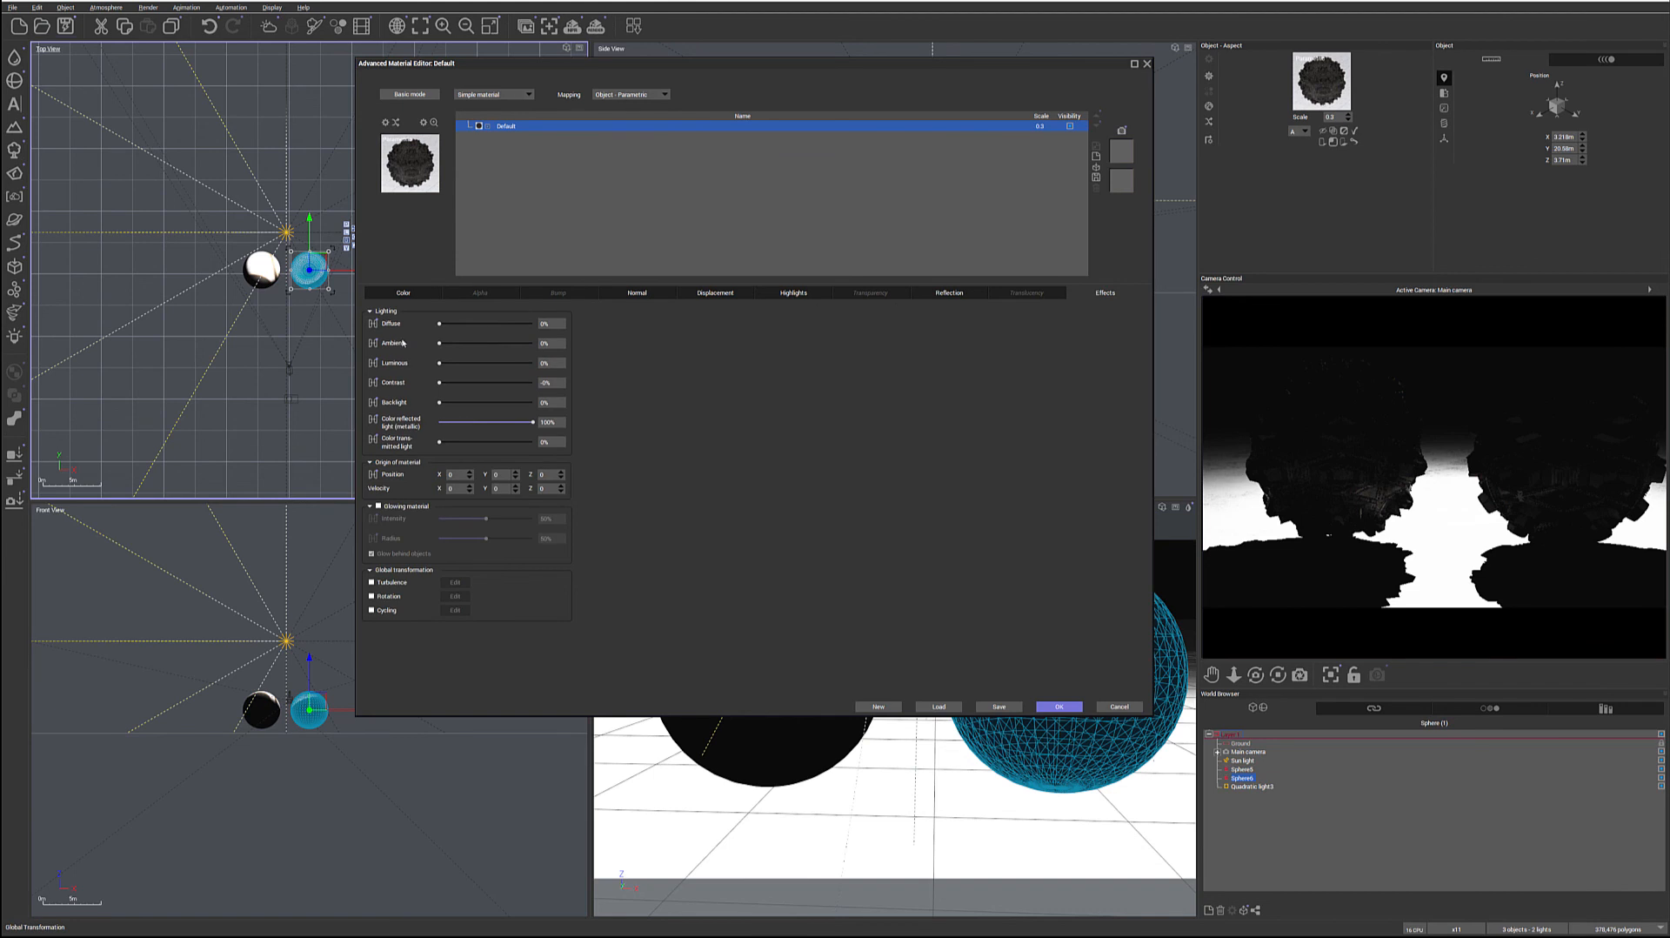
left_click_drag(441, 343, 485, 324)
left_click_drag(477, 342, 465, 343)
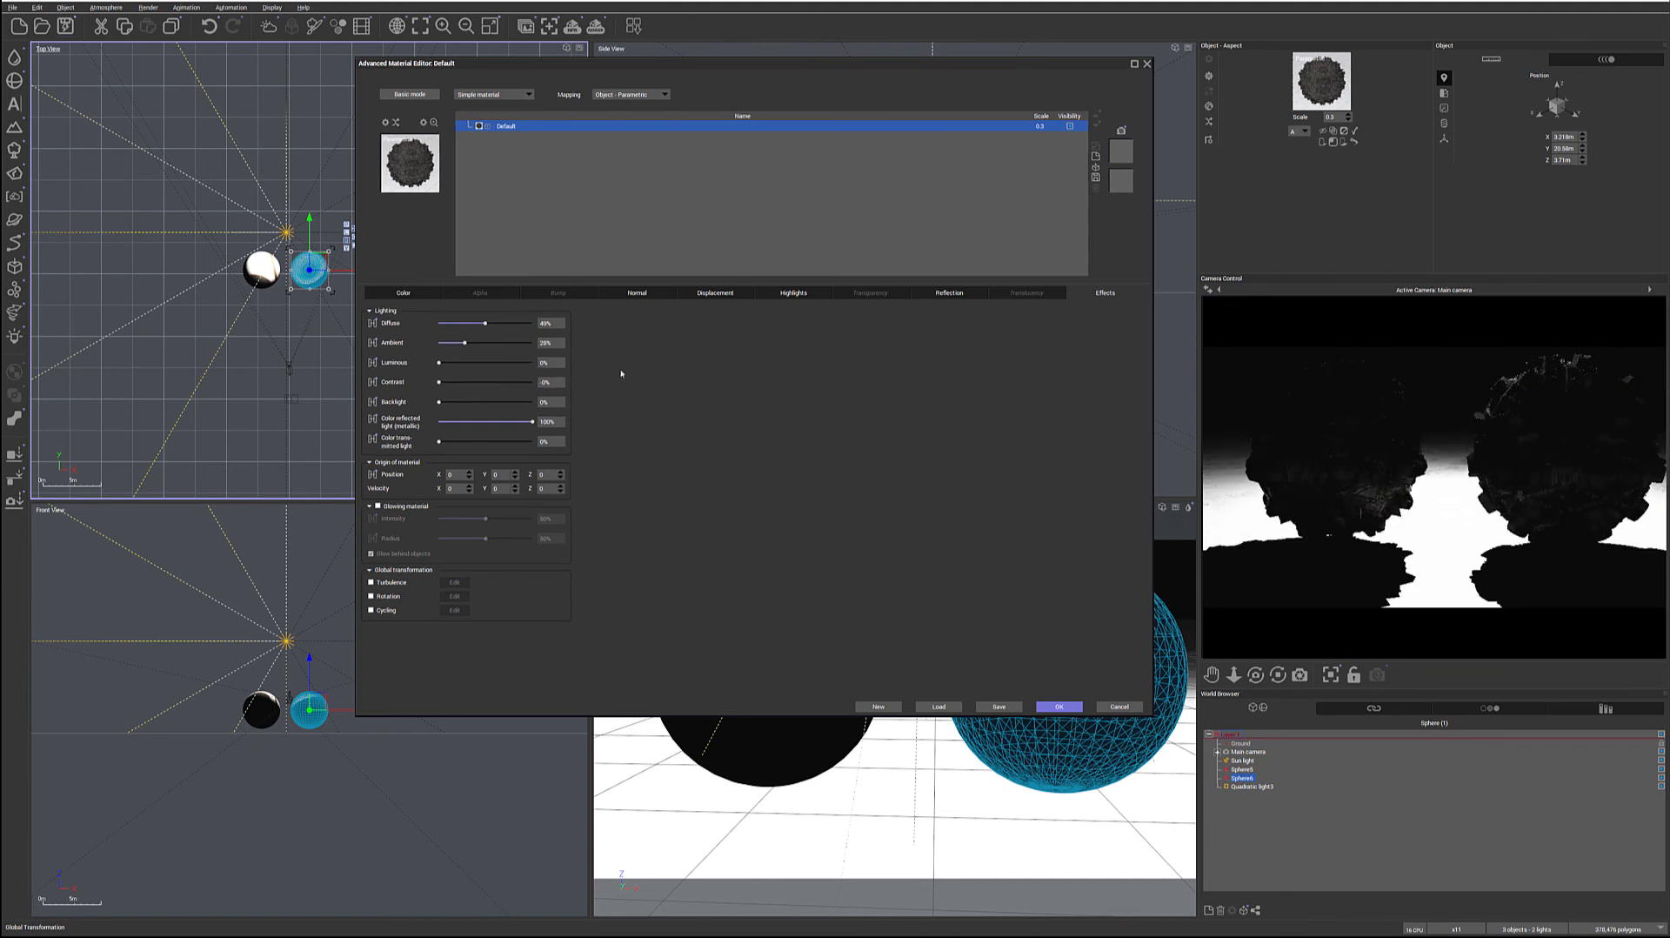
mouse_move(497, 327)
left_mouse_down()
mouse_move(481, 343)
mouse_move(465, 324)
left_mouse_up()
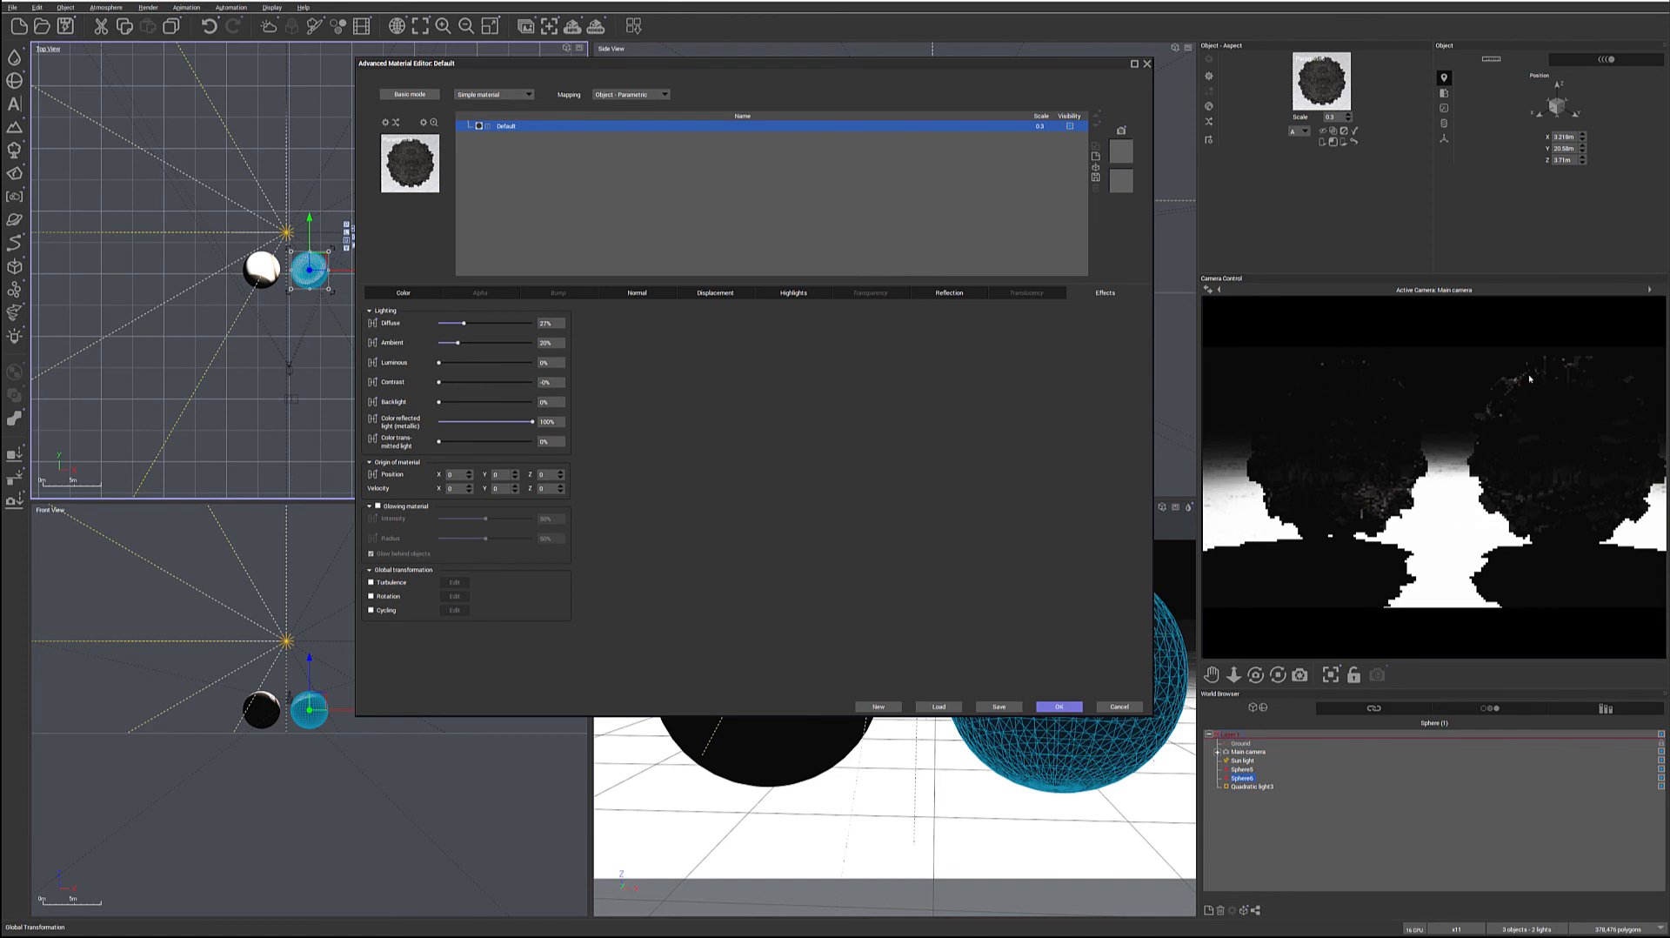
left_click_drag(458, 343, 448, 343)
left_click_drag(470, 322, 459, 323)
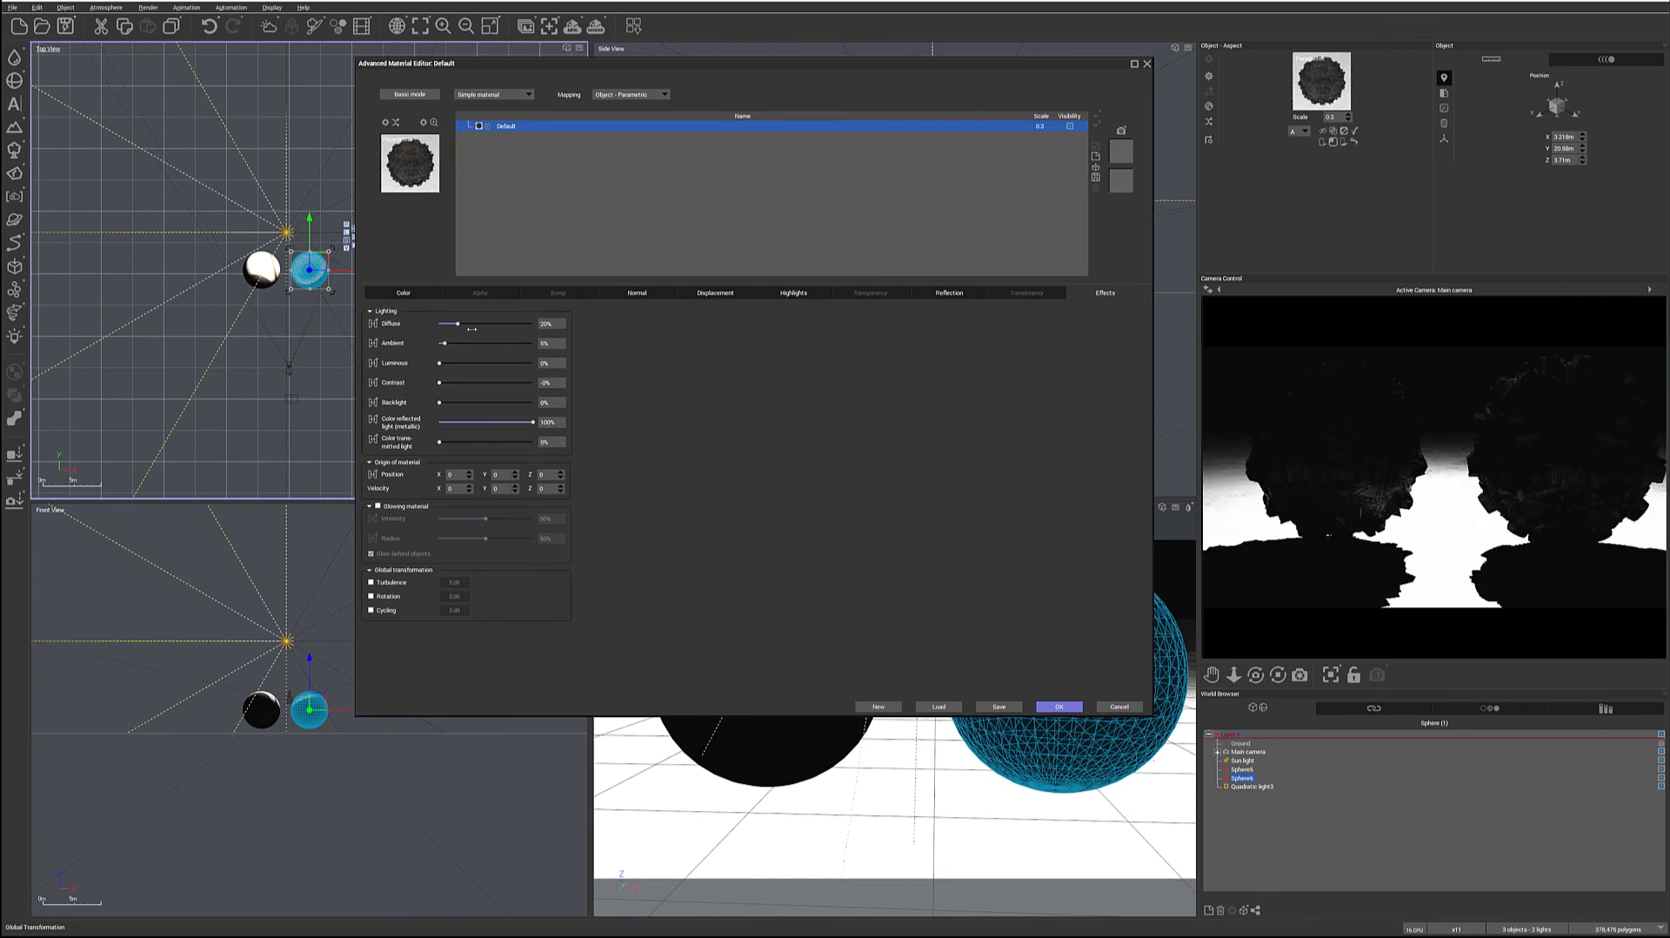
left_click_drag(458, 324, 455, 324)
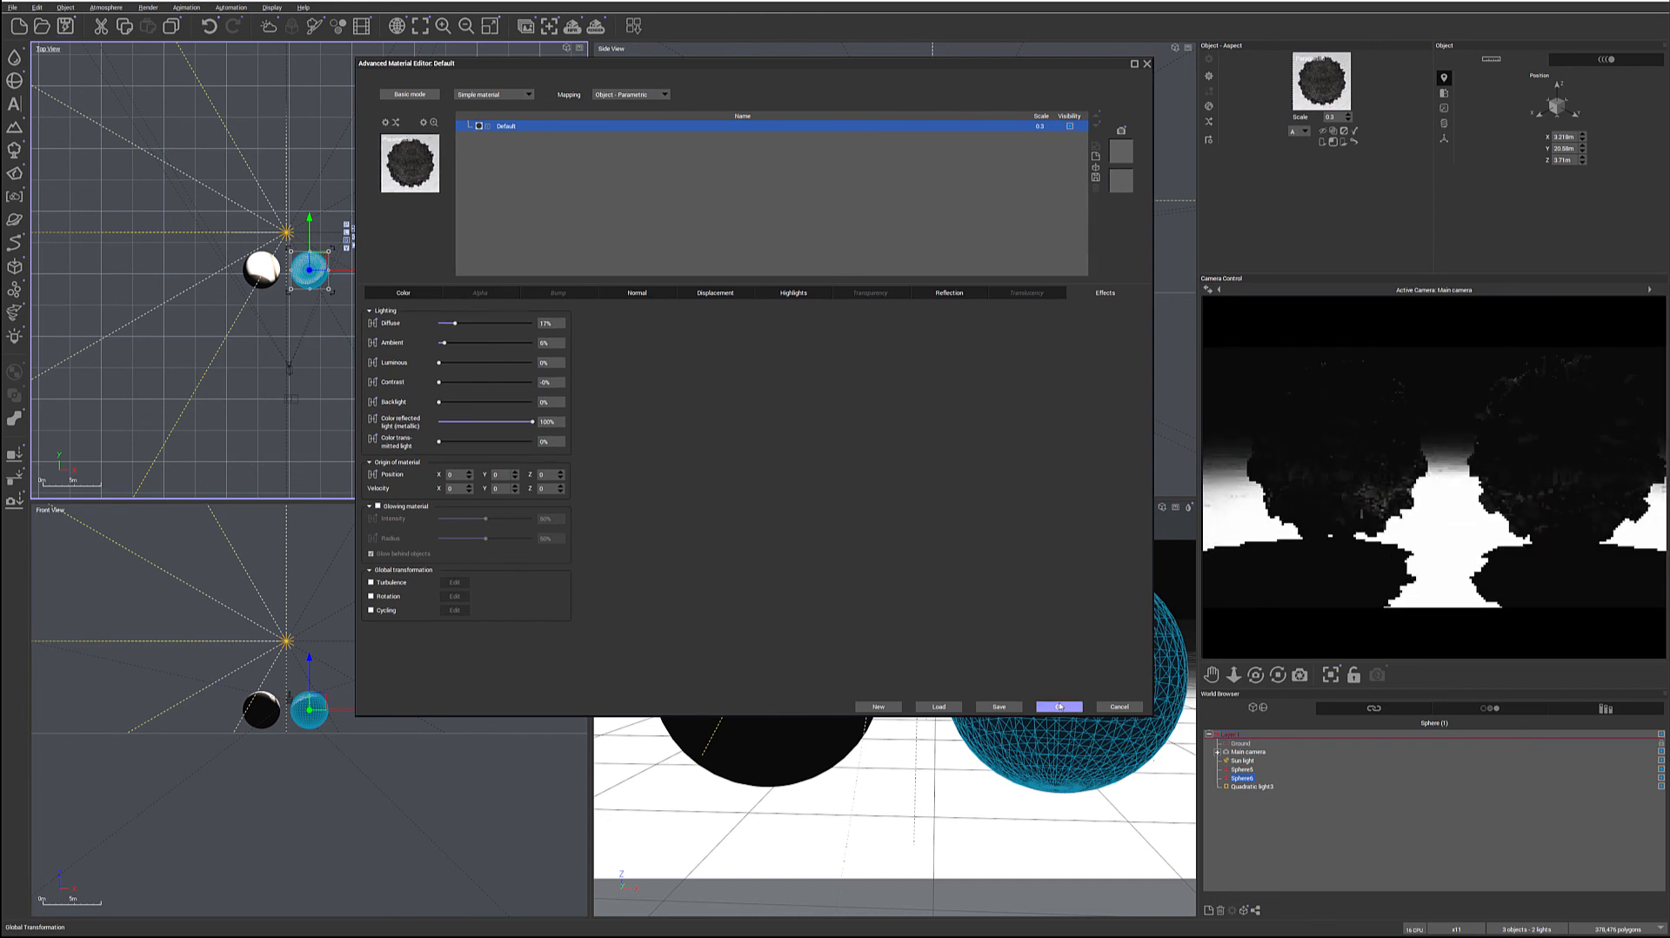
left_click(1060, 706)
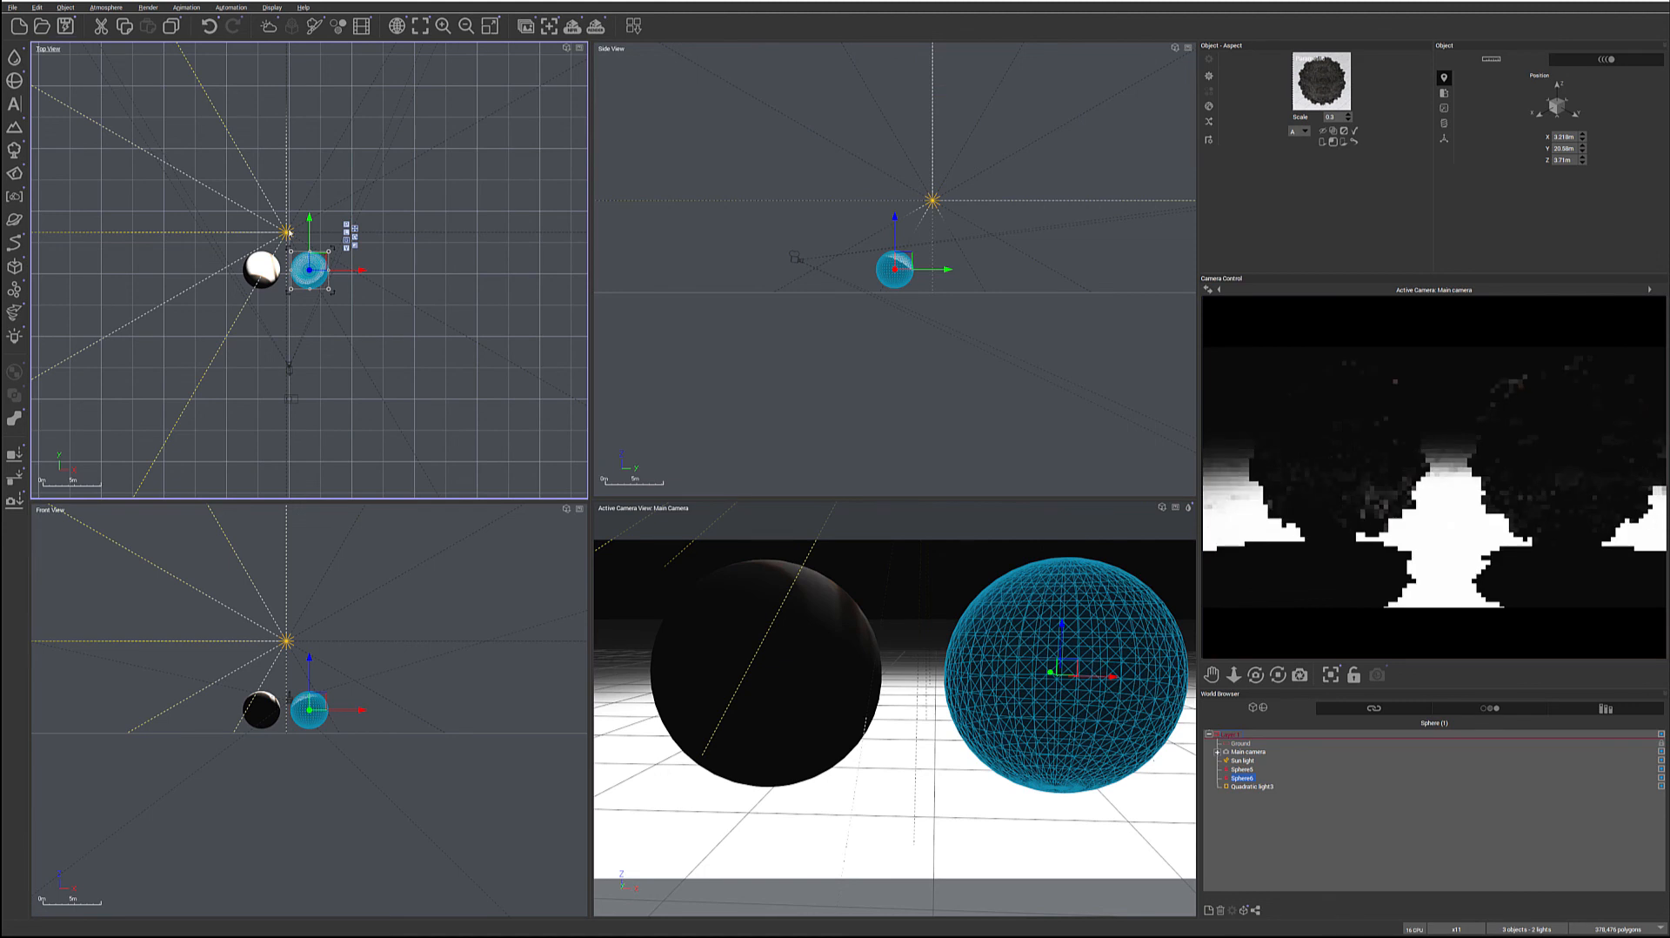
Try the quadratic light in front of the two spheres and inspect both materials in the camera preview
left_click(288, 234)
left_click_drag(301, 226, 299, 296)
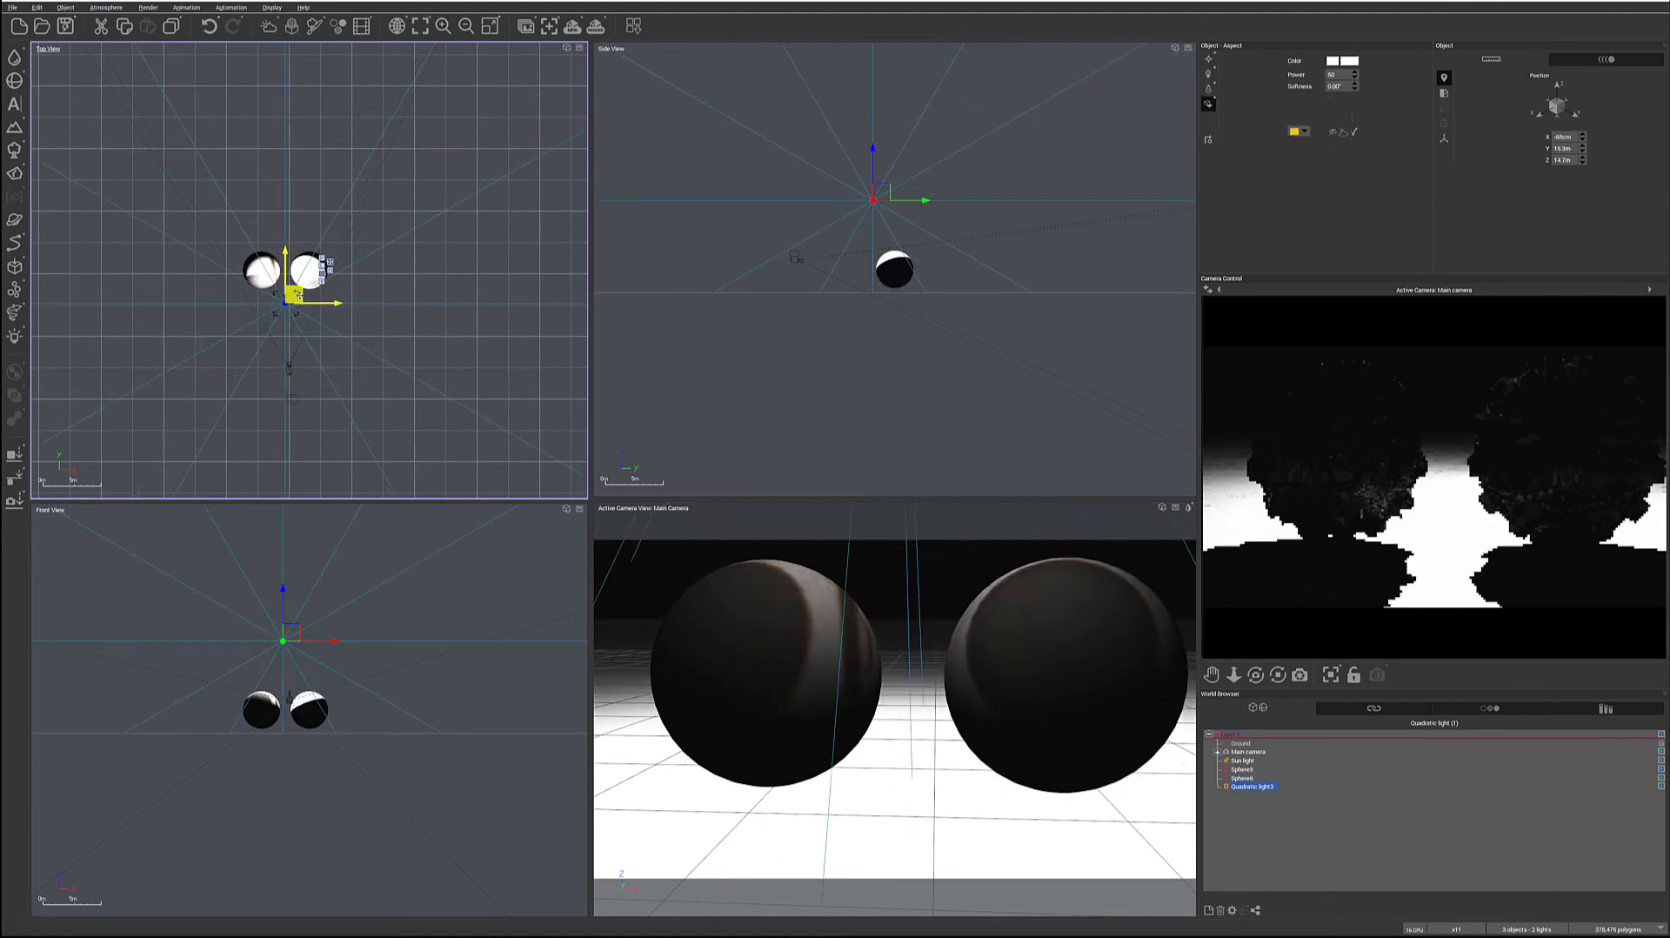
right_click(1599, 445)
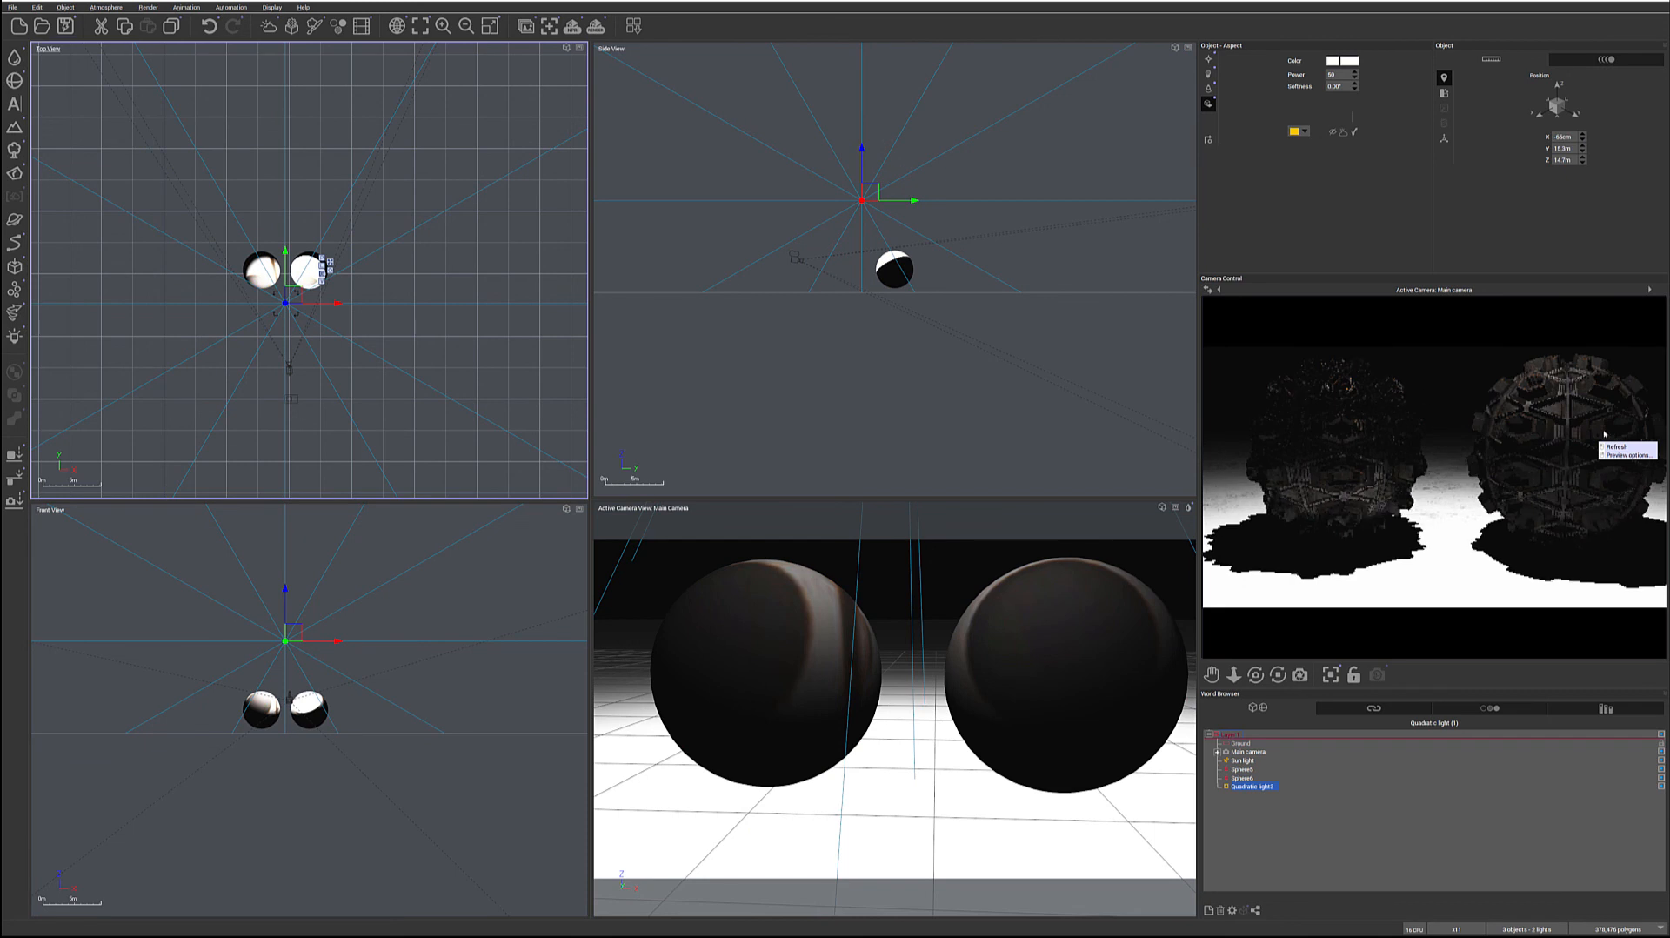
left_click(1483, 441)
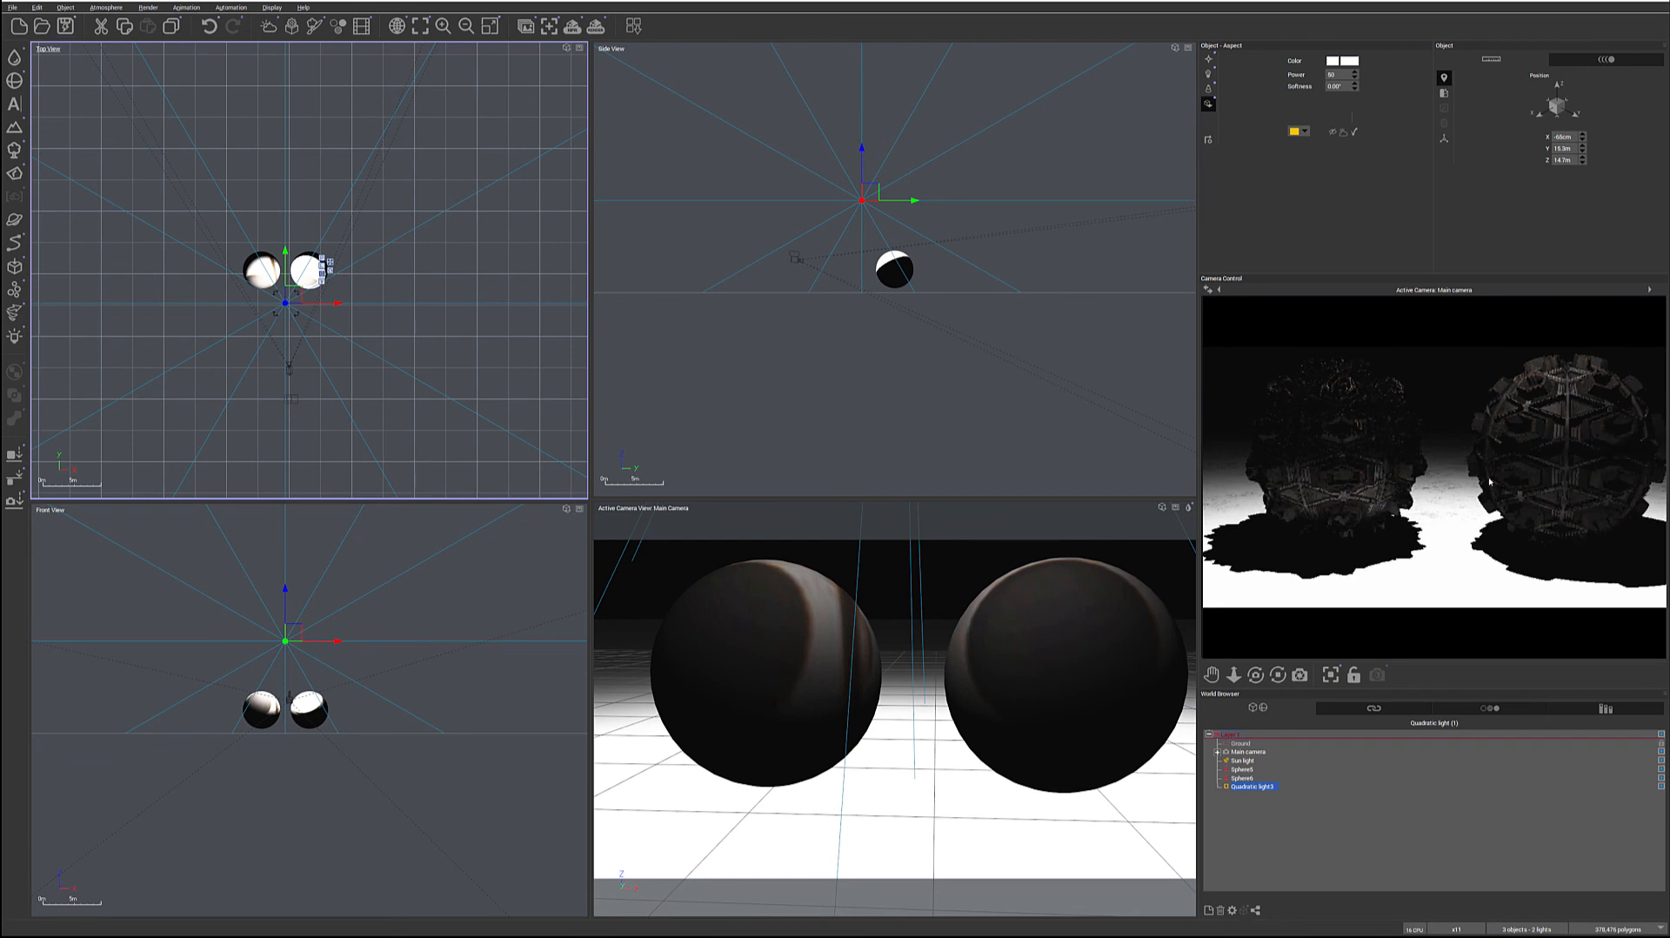
Try the quadratic light on the far side of the simple-material sphere and diagonally in front of the PBR sphere, comparing the previews
left_click_drag(291, 297, 401, 260)
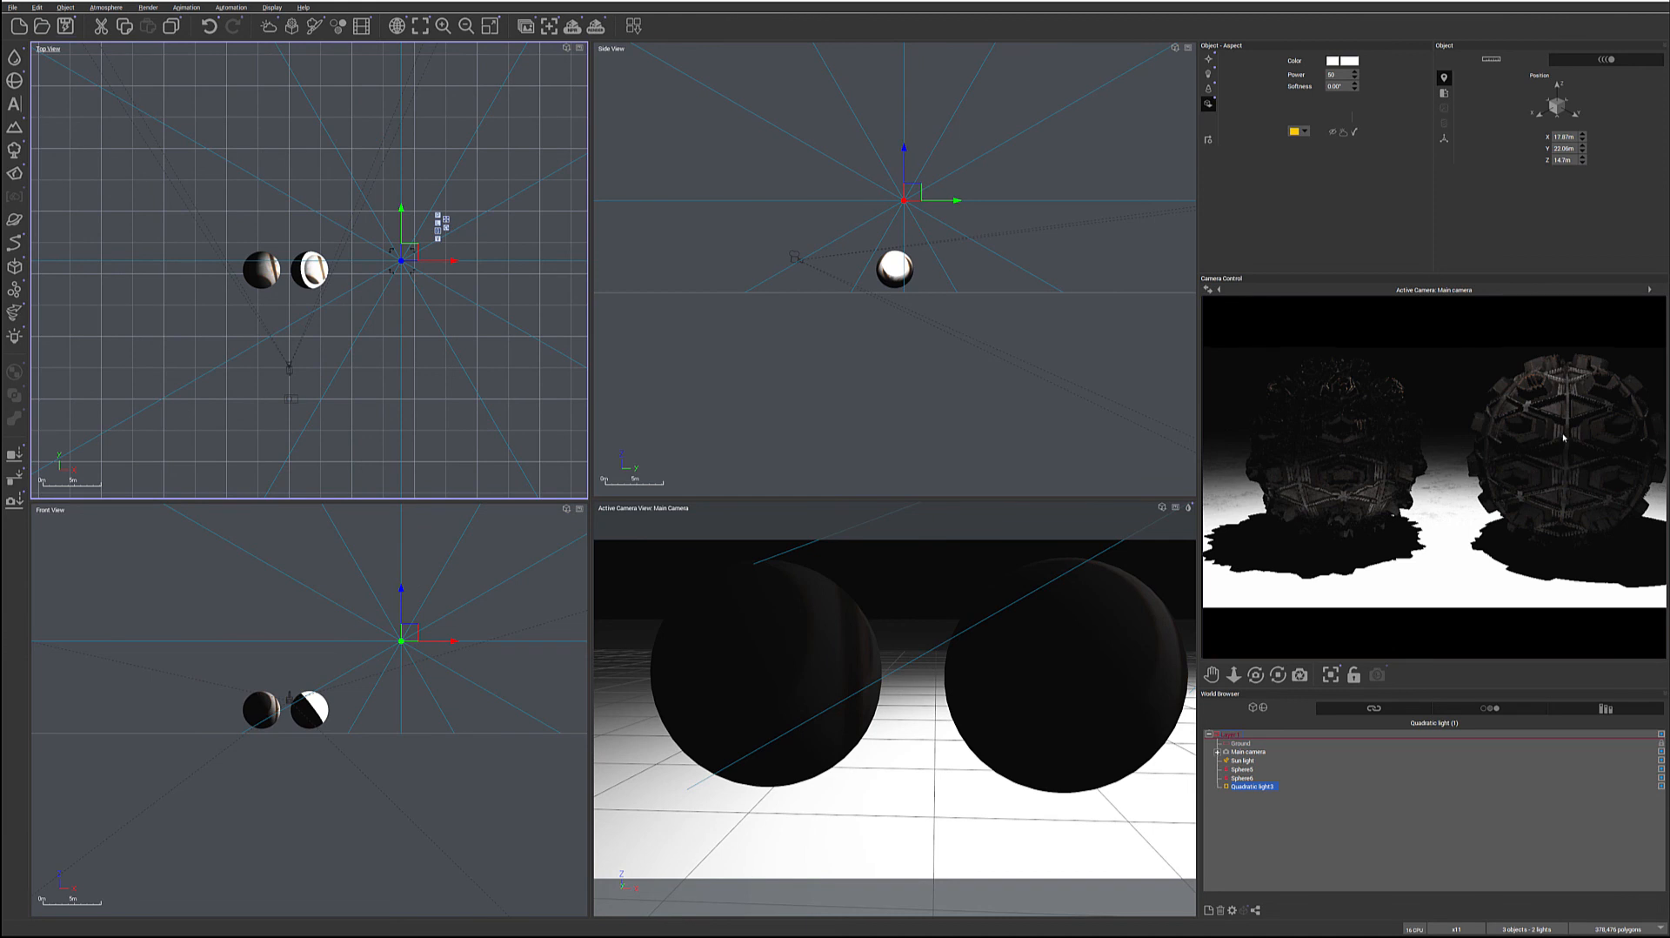
right_click(1620, 425)
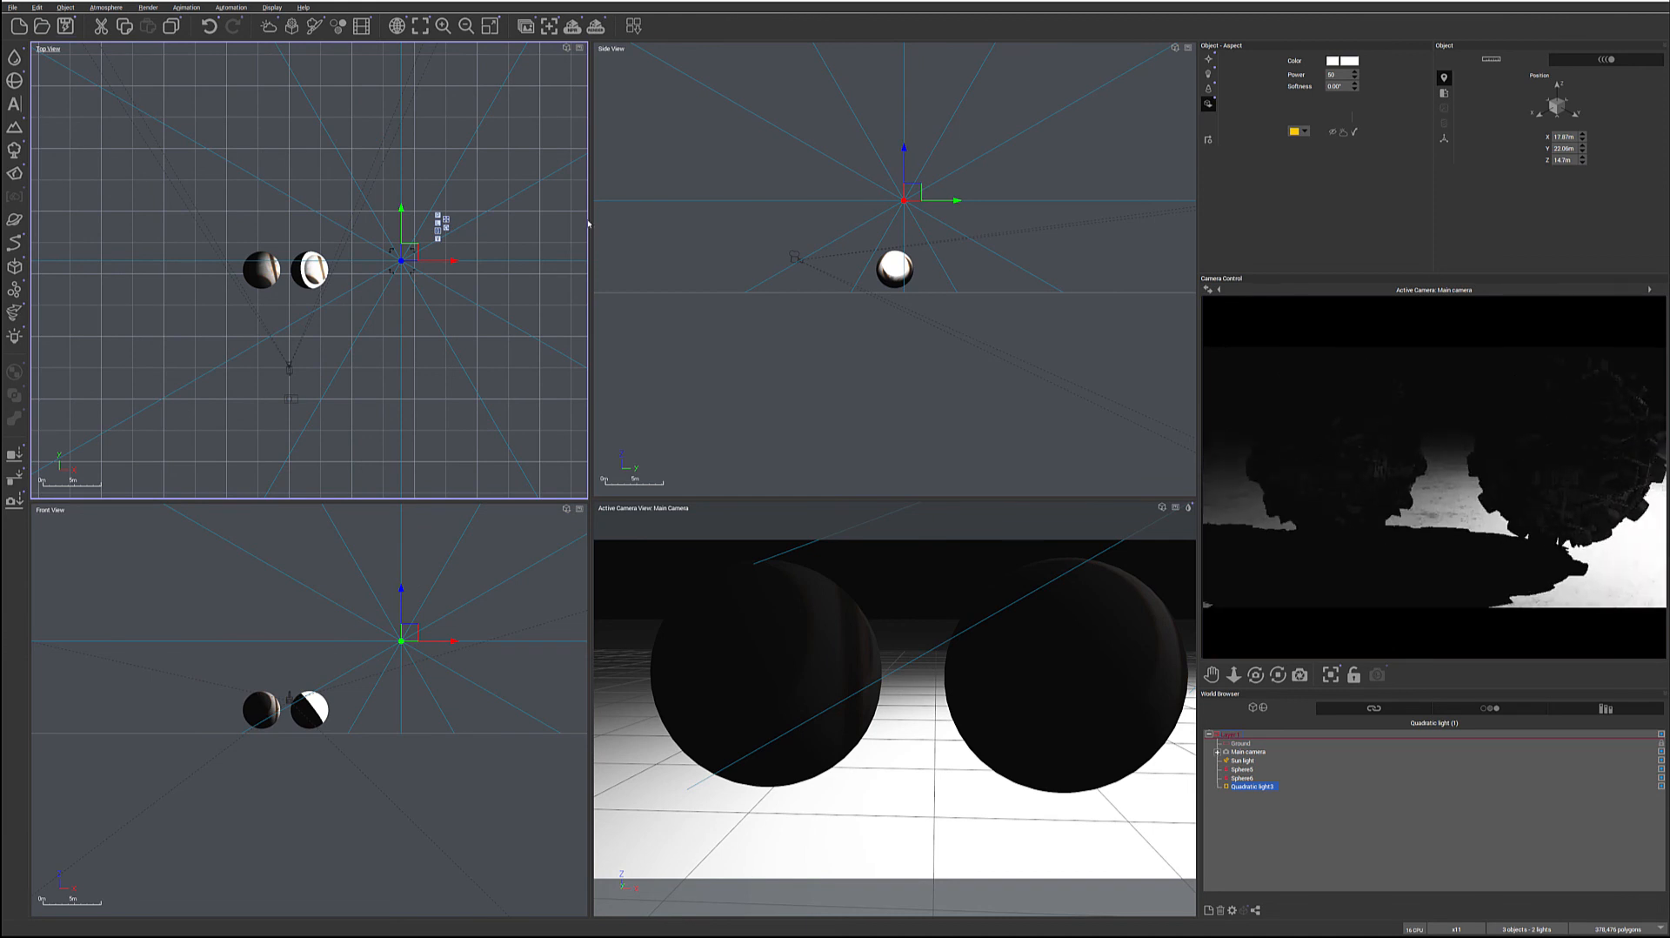
left_click_drag(404, 252, 193, 362)
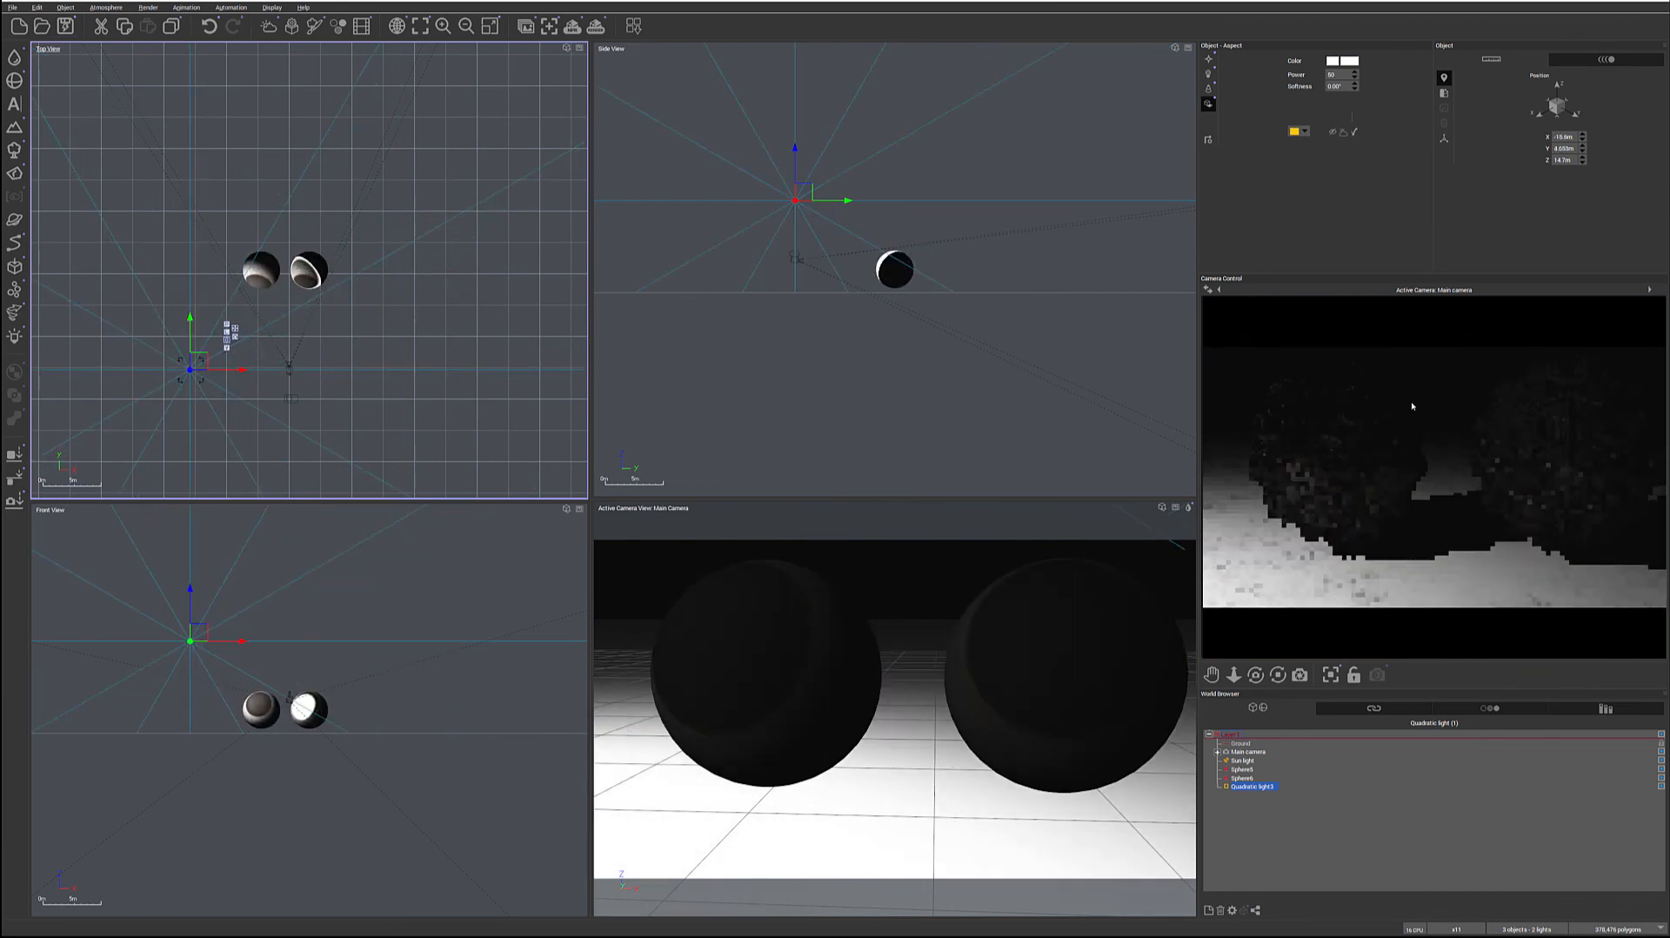
mouse_move(1546, 448)
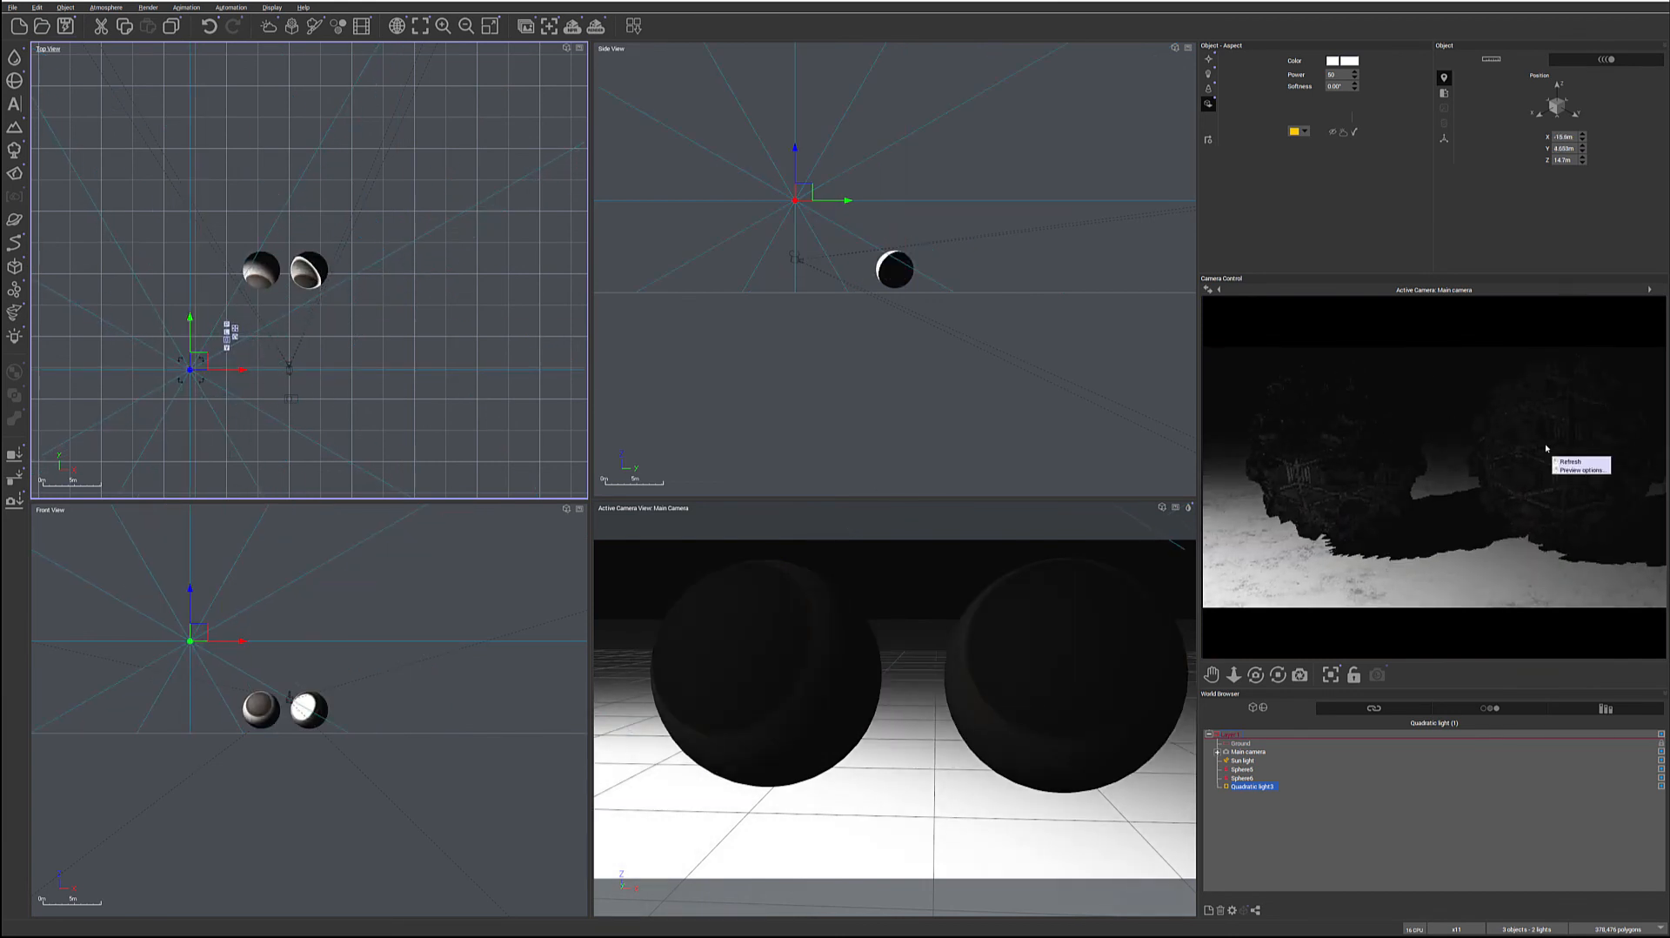
Test the quadratic light at positions behind and in front of the spheres, leaving it slightly behind and between them
left_click_drag(191, 365, 181, 227)
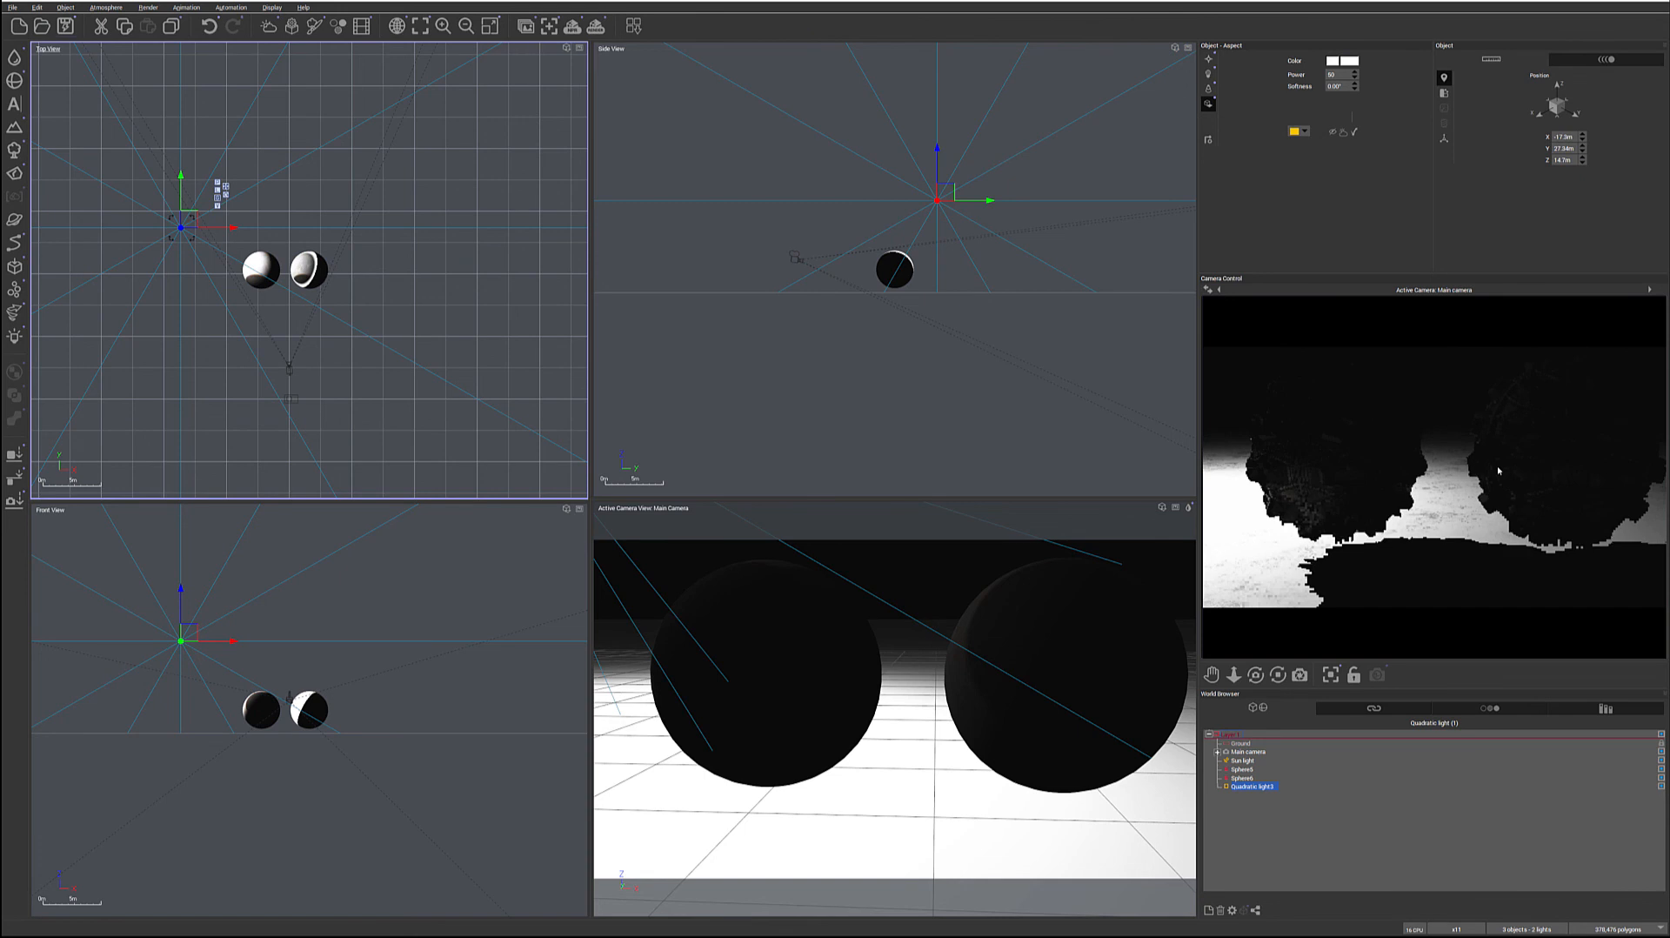
left_click_drag(190, 224, 300, 212)
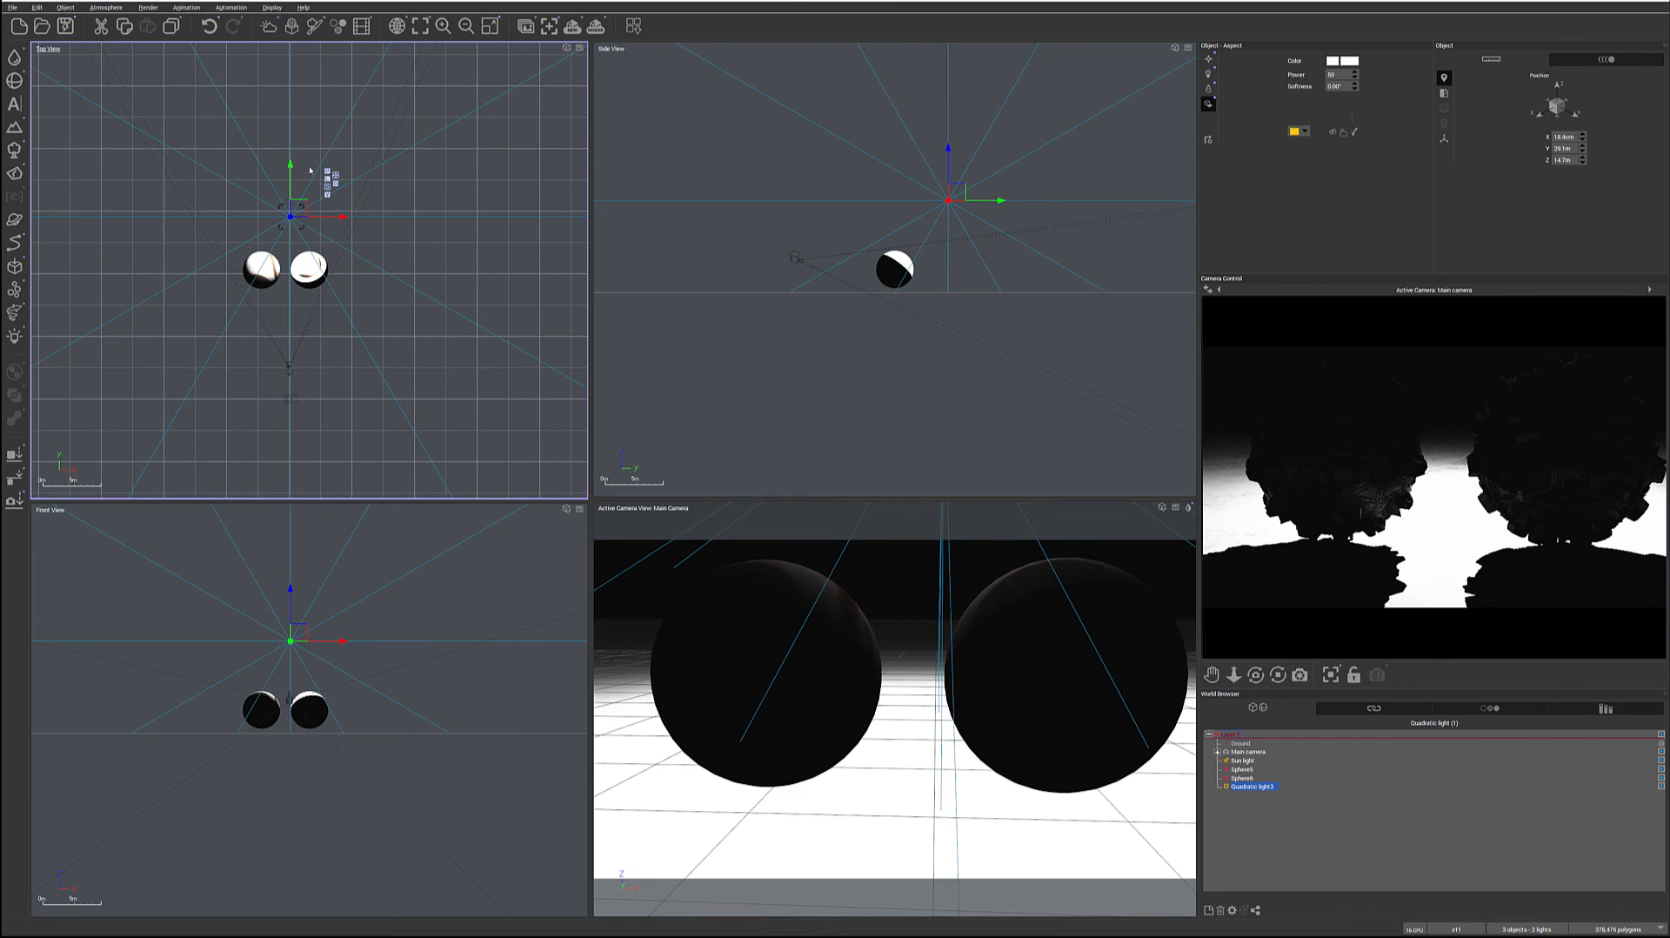
left_click_drag(300, 207, 292, 307)
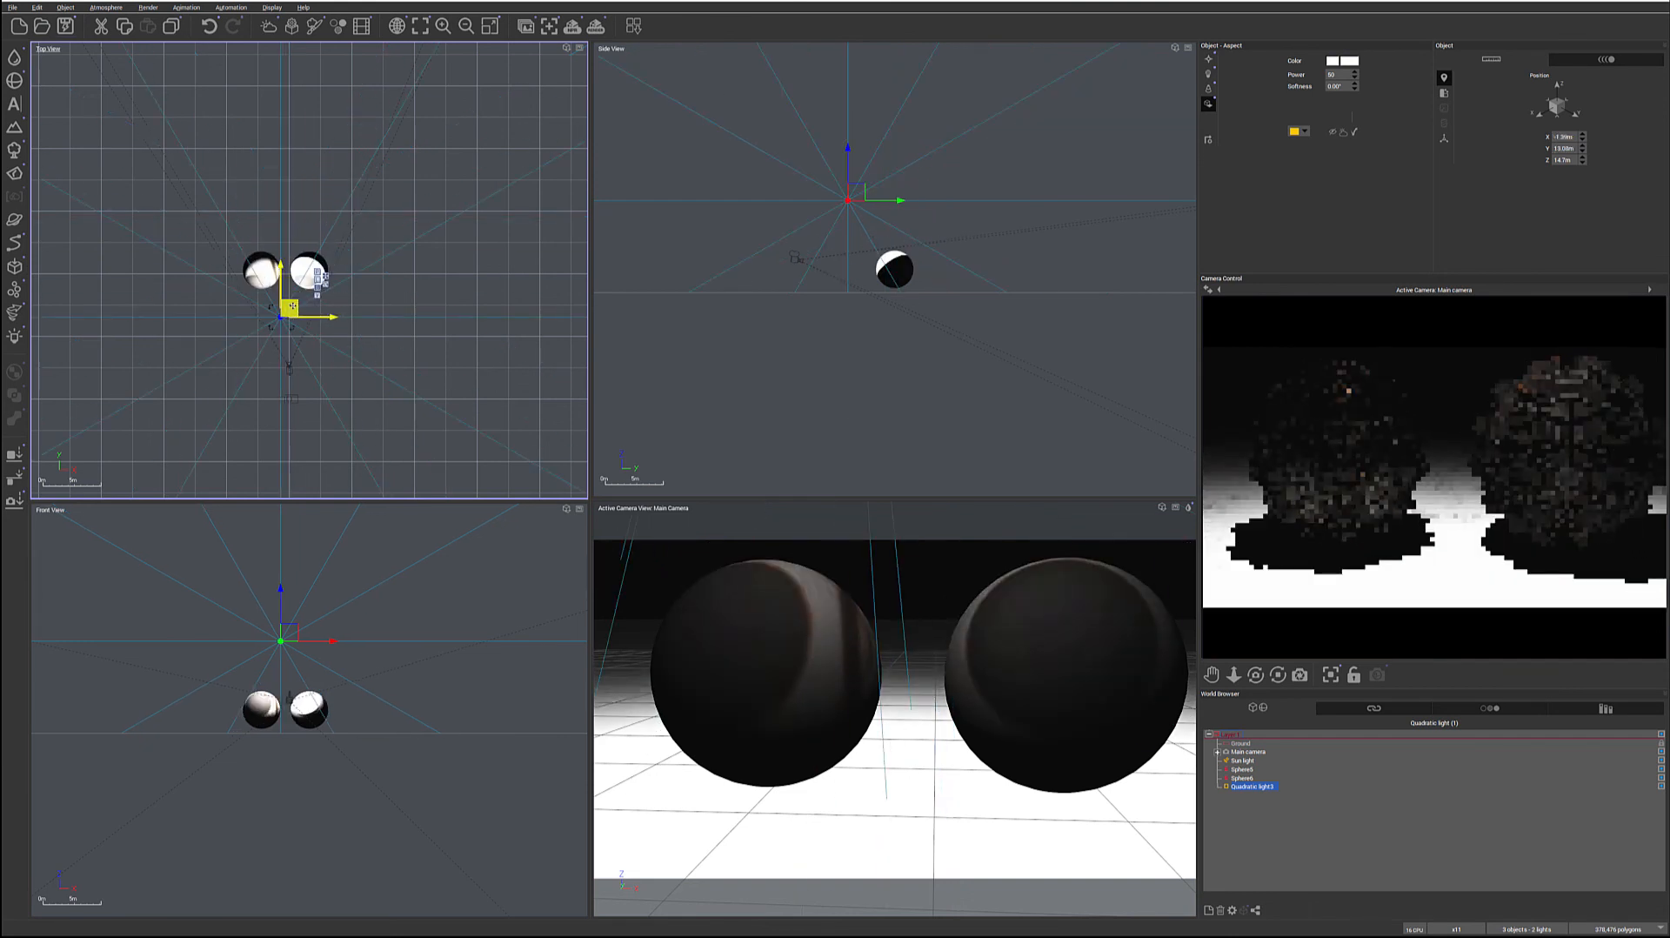
left_click_drag(292, 307, 287, 241)
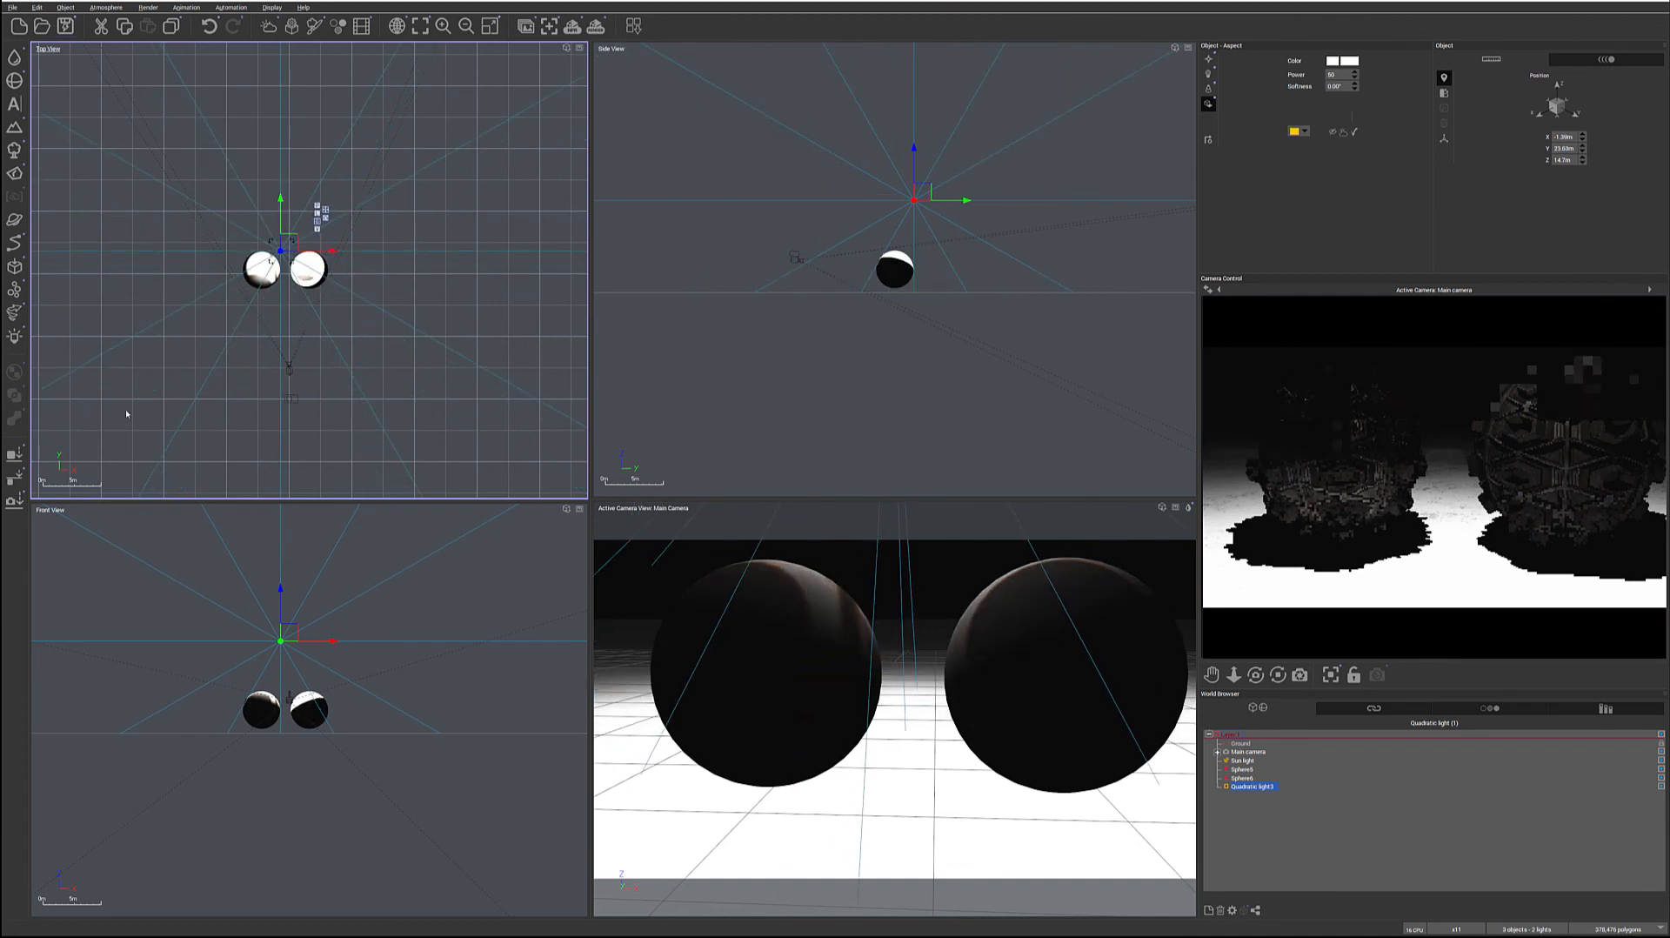